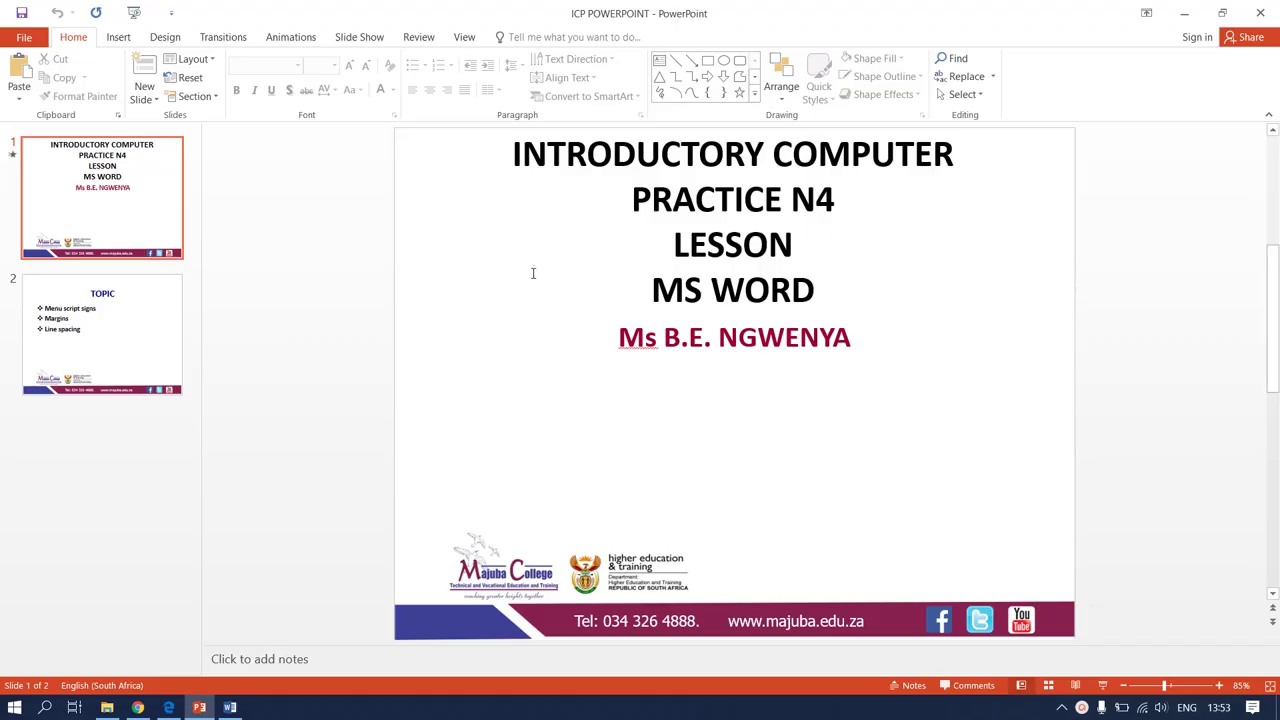
# Show the TOPIC slide in PowerPoint, then bring up the marked-up Question 1B.pdf
pyautogui.click(123, 317)
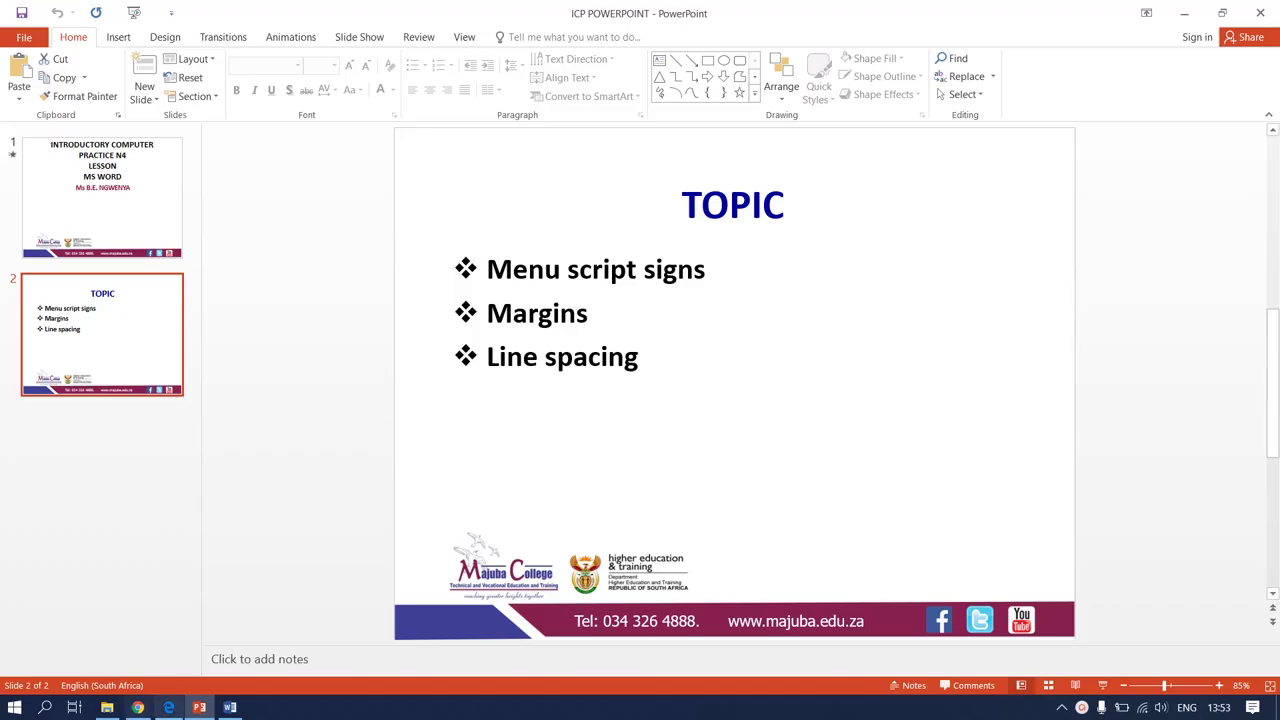
pyautogui.click(168, 707)
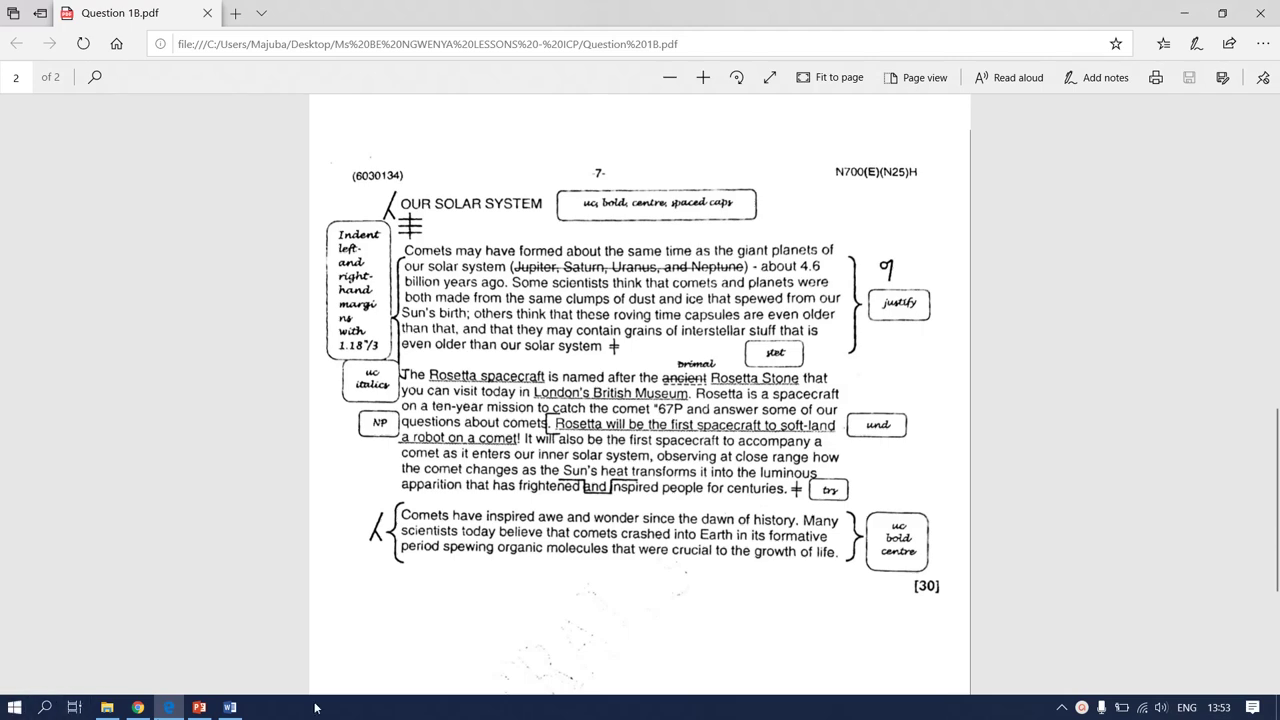
# Scroll the exam PDF back to page 1 to read the Question 1B instructions
pyautogui.scroll(1, 1263, 624)
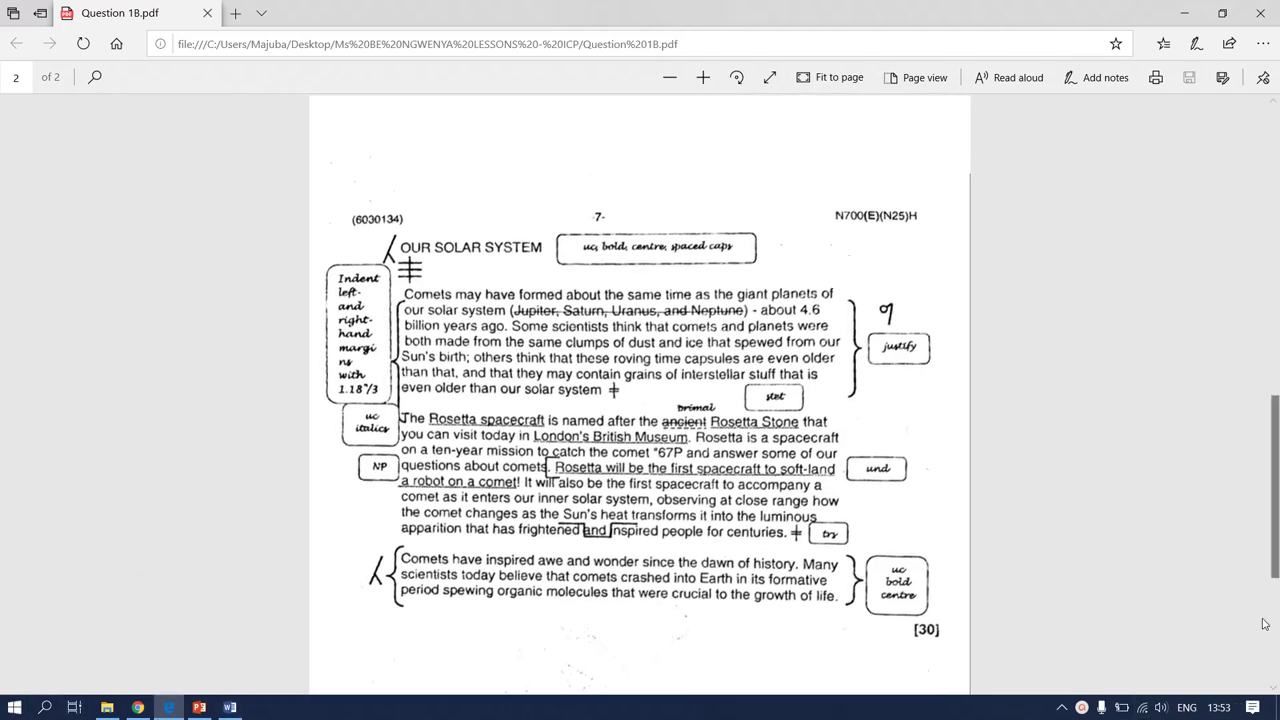
pyautogui.scroll(6, 1140, 595)
pyautogui.scroll(-2, 1142, 600)
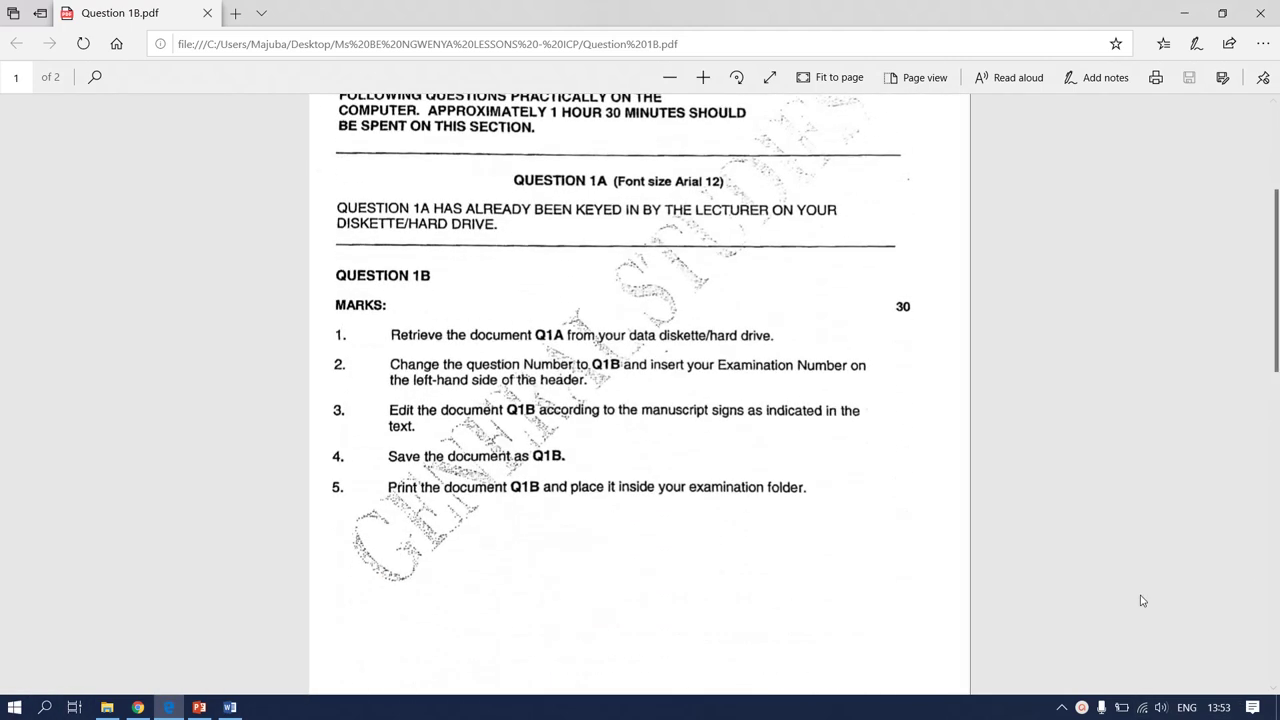
pyautogui.scroll(-2, 1142, 600)
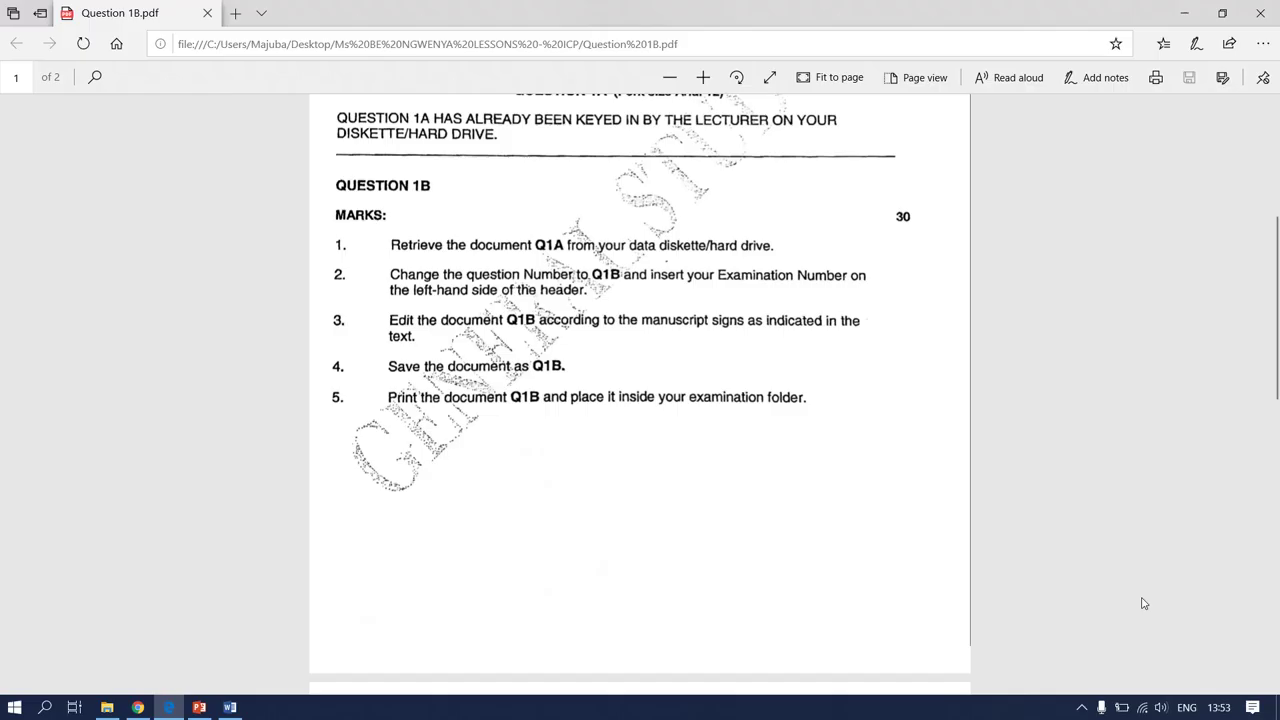
pyautogui.scroll(4, 1144, 603)
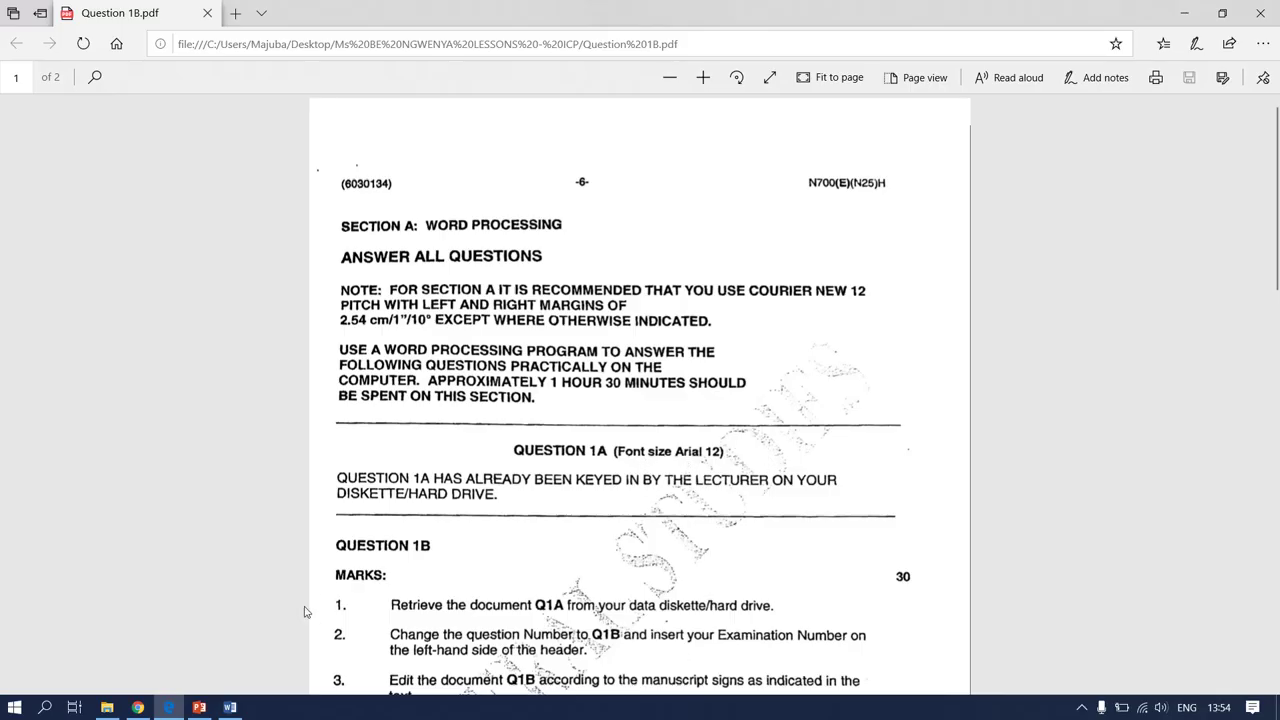
# Format the entire comet text in Arial, size 12, then return to the exam PDF
pyautogui.click(230, 707)
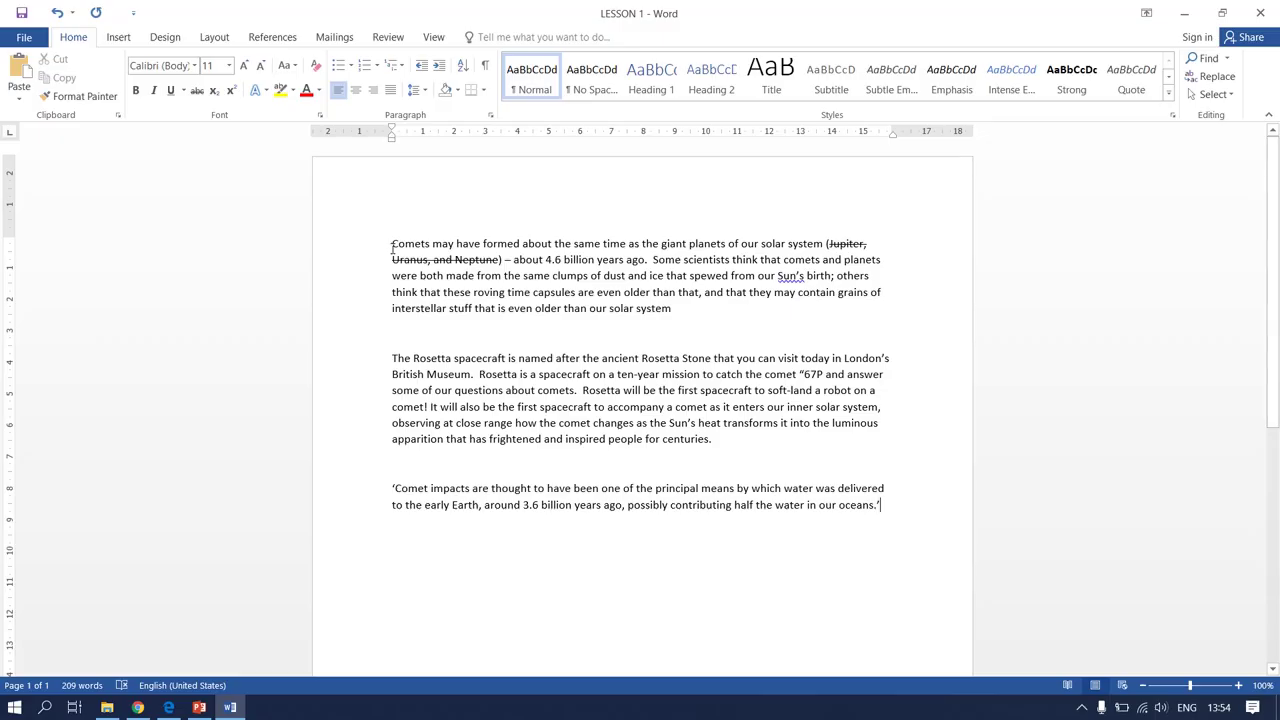
pyautogui.moveTo(389, 243); pyautogui.dragTo(956, 532)
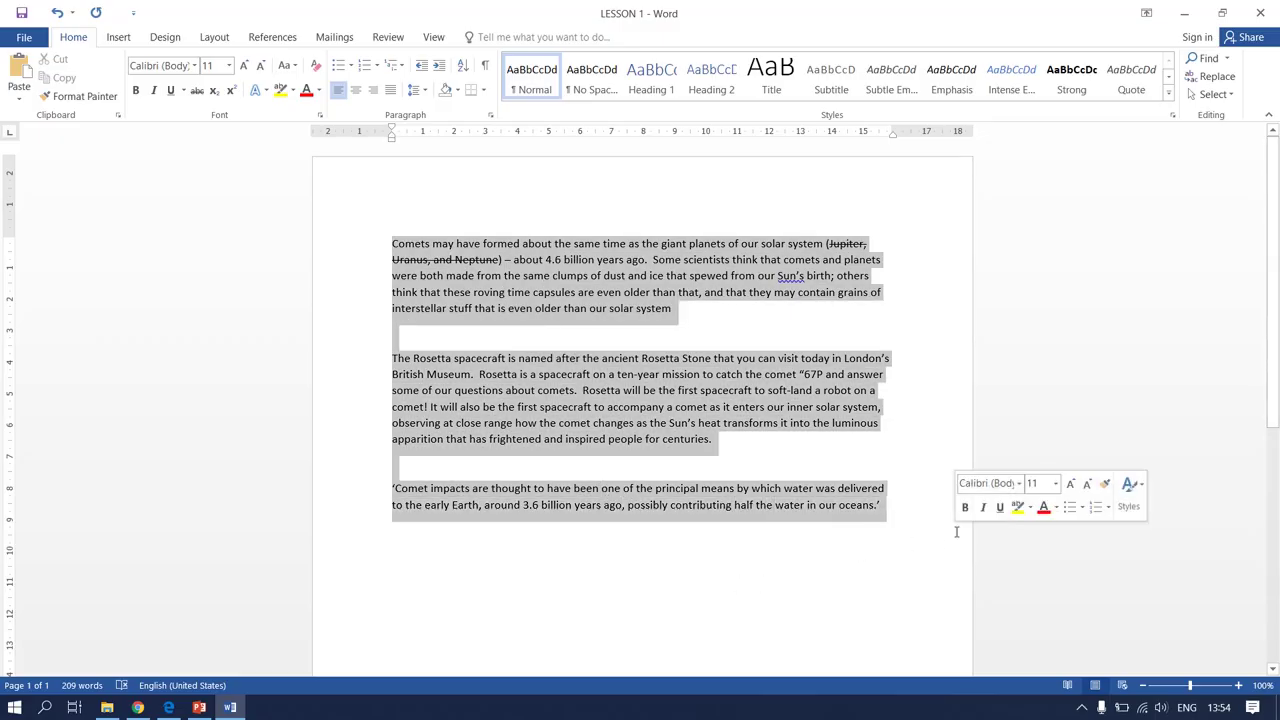
pyautogui.click(194, 65)
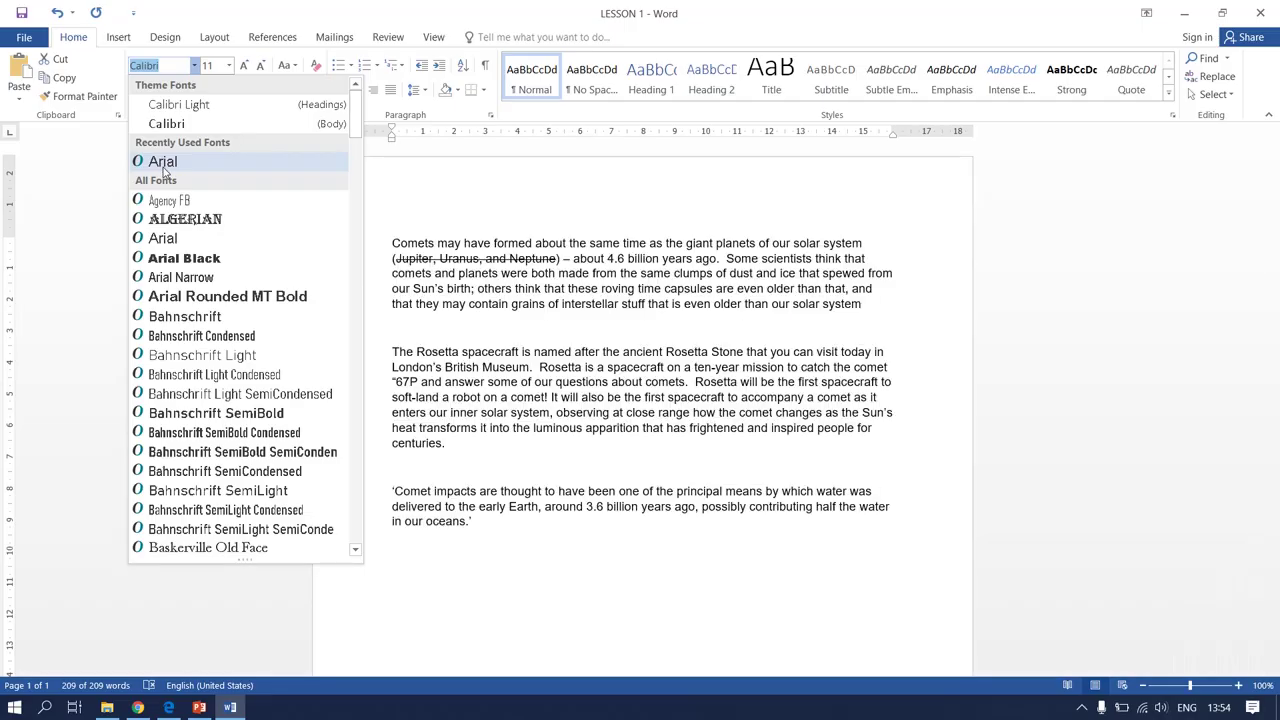
pyautogui.click(162, 161)
pyautogui.click(228, 65)
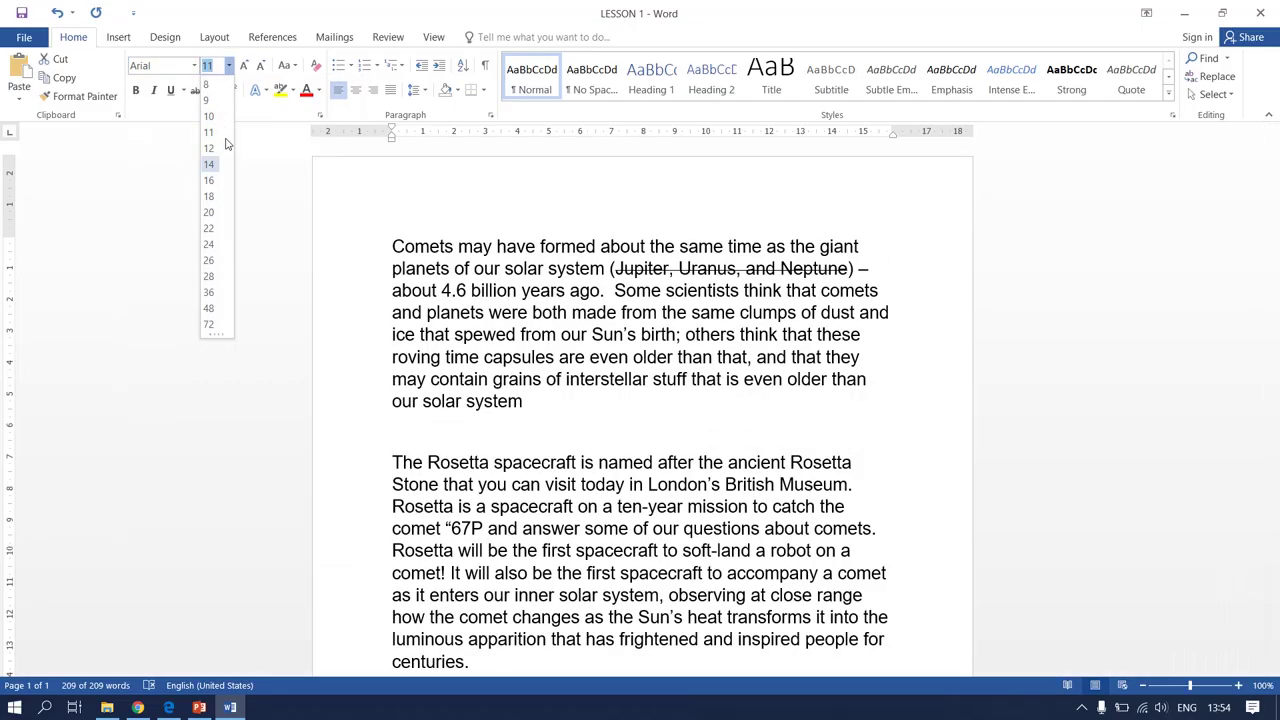
pyautogui.click(208, 148)
pyautogui.click(869, 506)
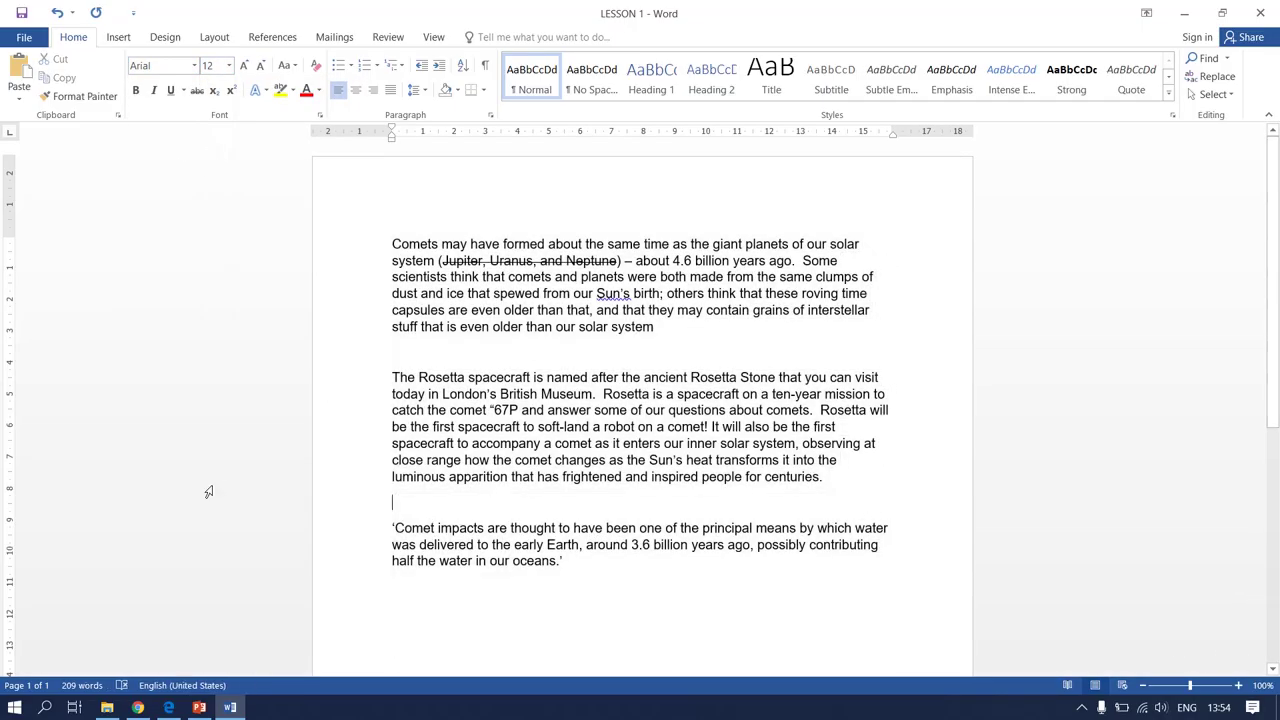
pyautogui.click(168, 707)
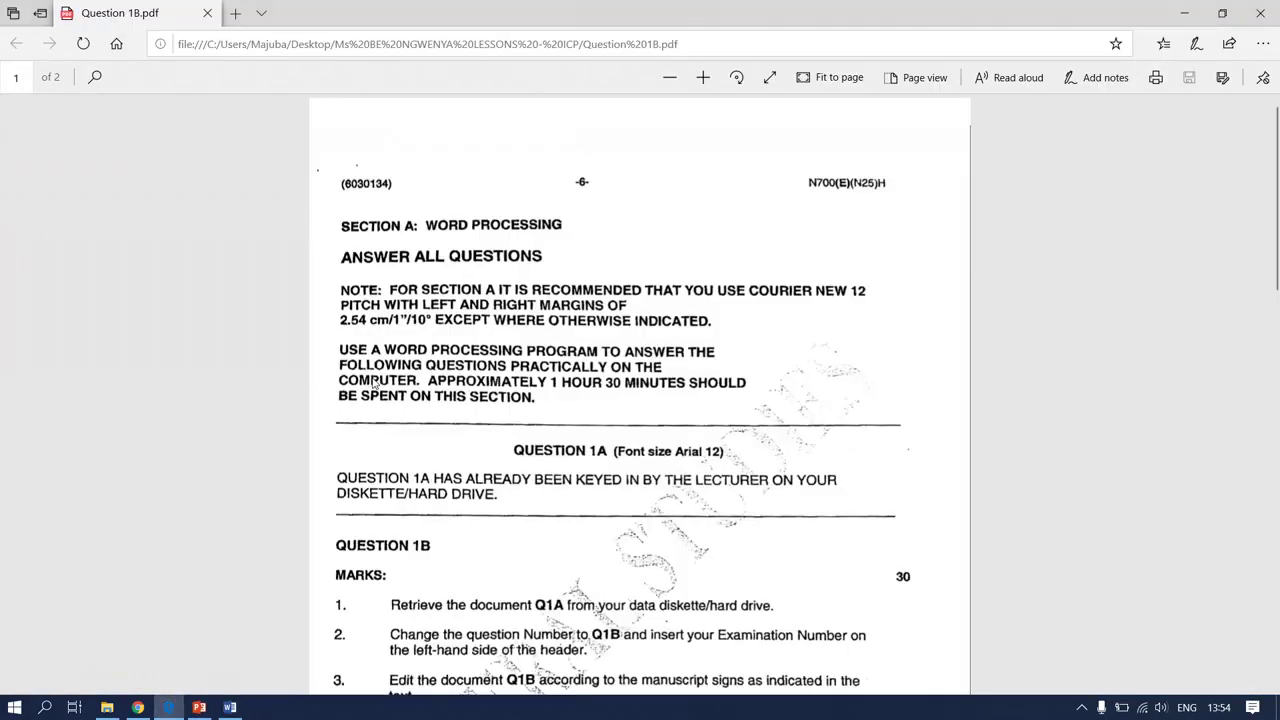
# Read down the Question 1B instruction list to item 5, then return to Word
pyautogui.scroll(-3, 390, 420)
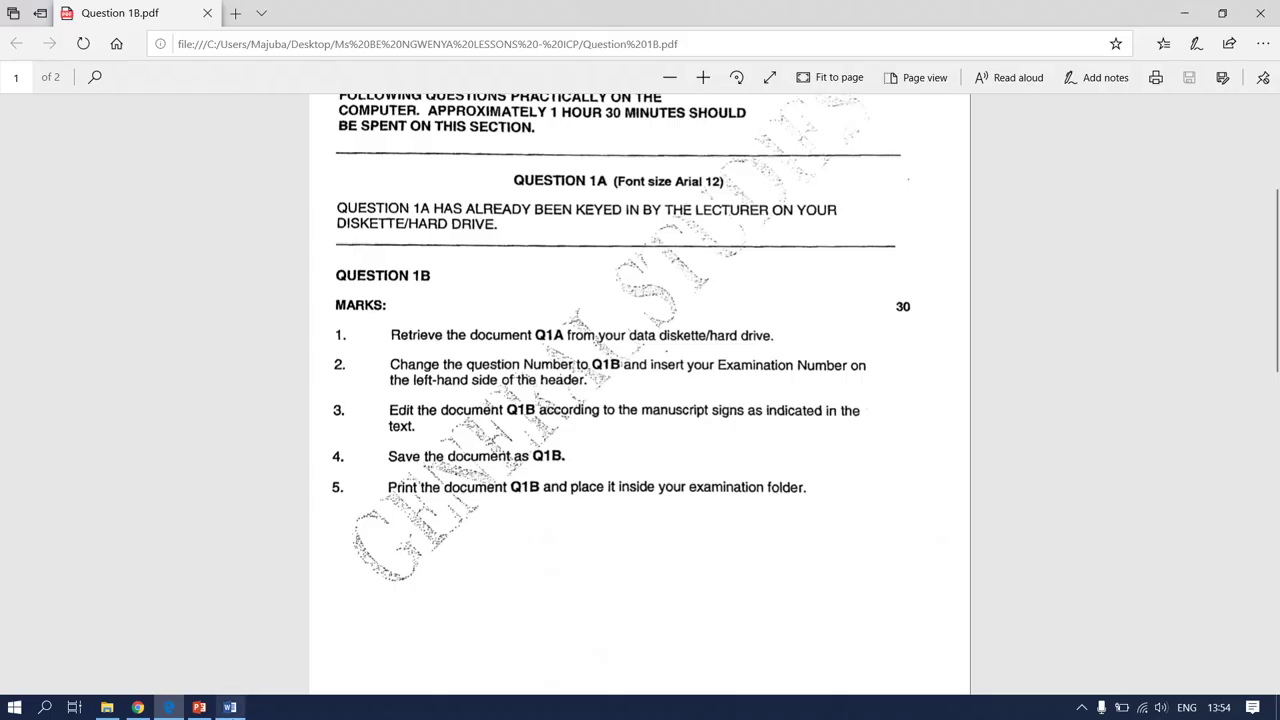
pyautogui.click(237, 702)
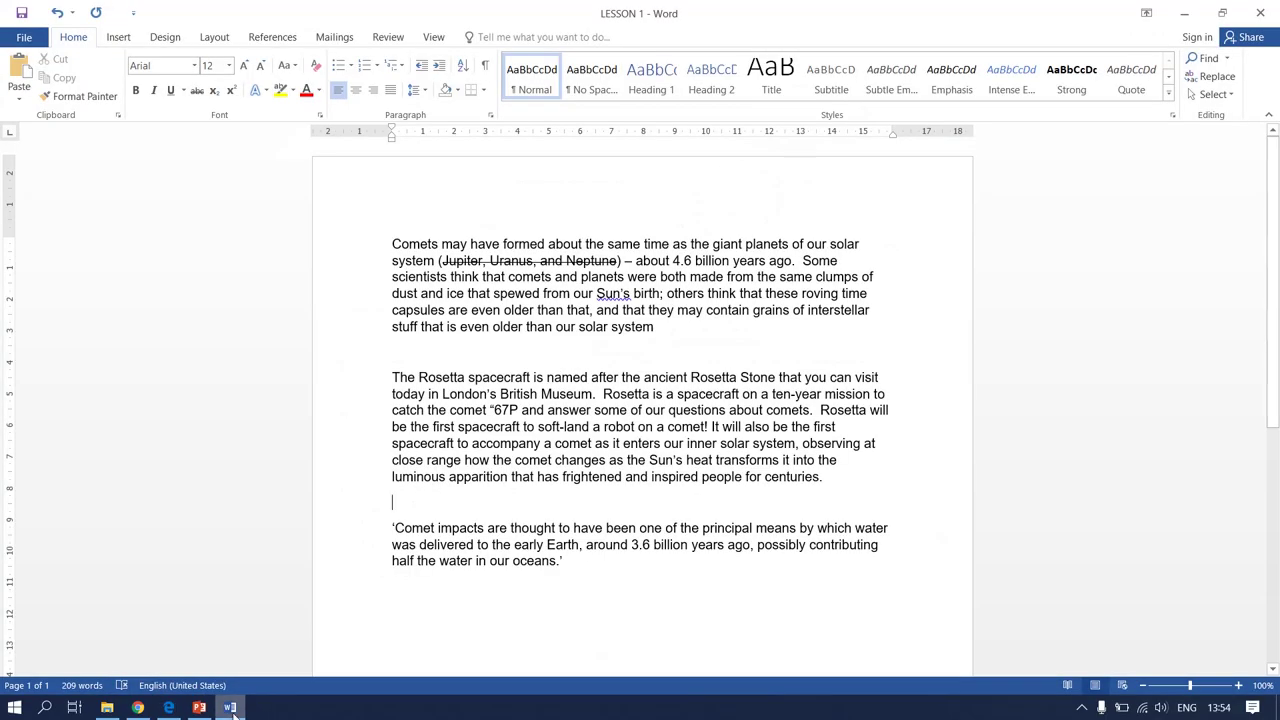
# Add a Blank (Three Columns) header: examination number left, centre cleared, 'QUESTION 1B' right
pyautogui.click(117, 43)
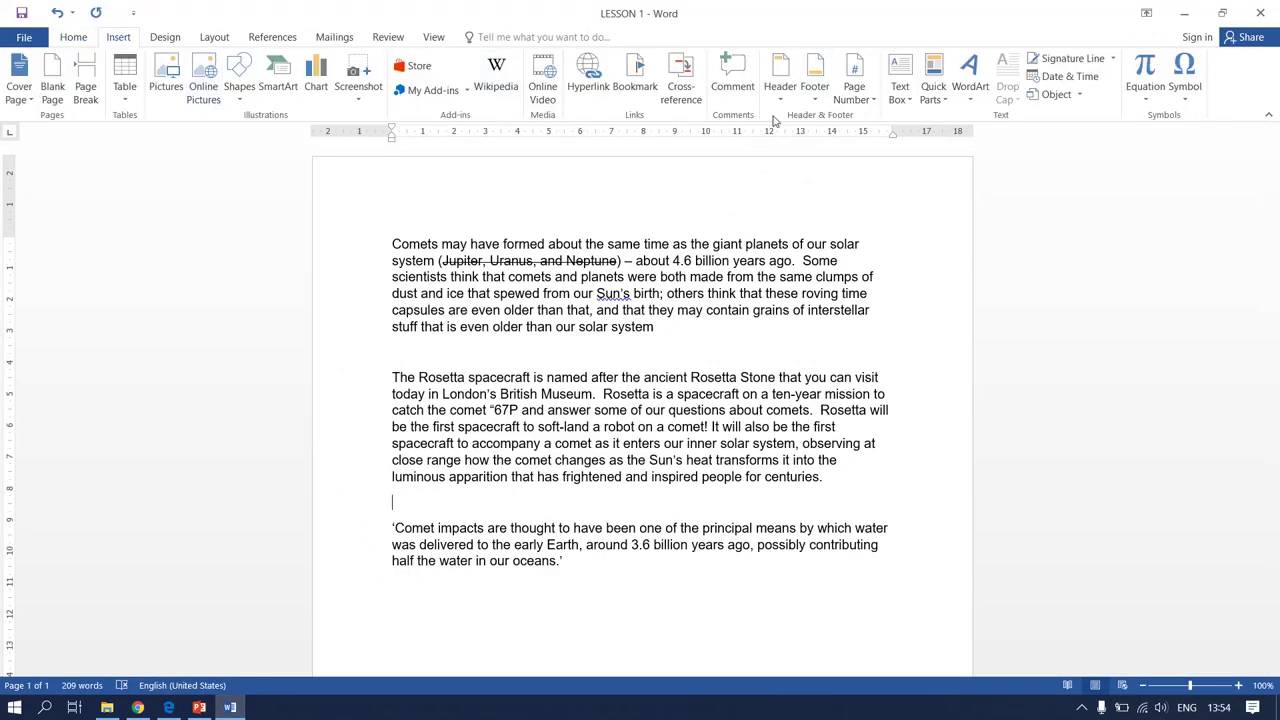
pyautogui.click(779, 80)
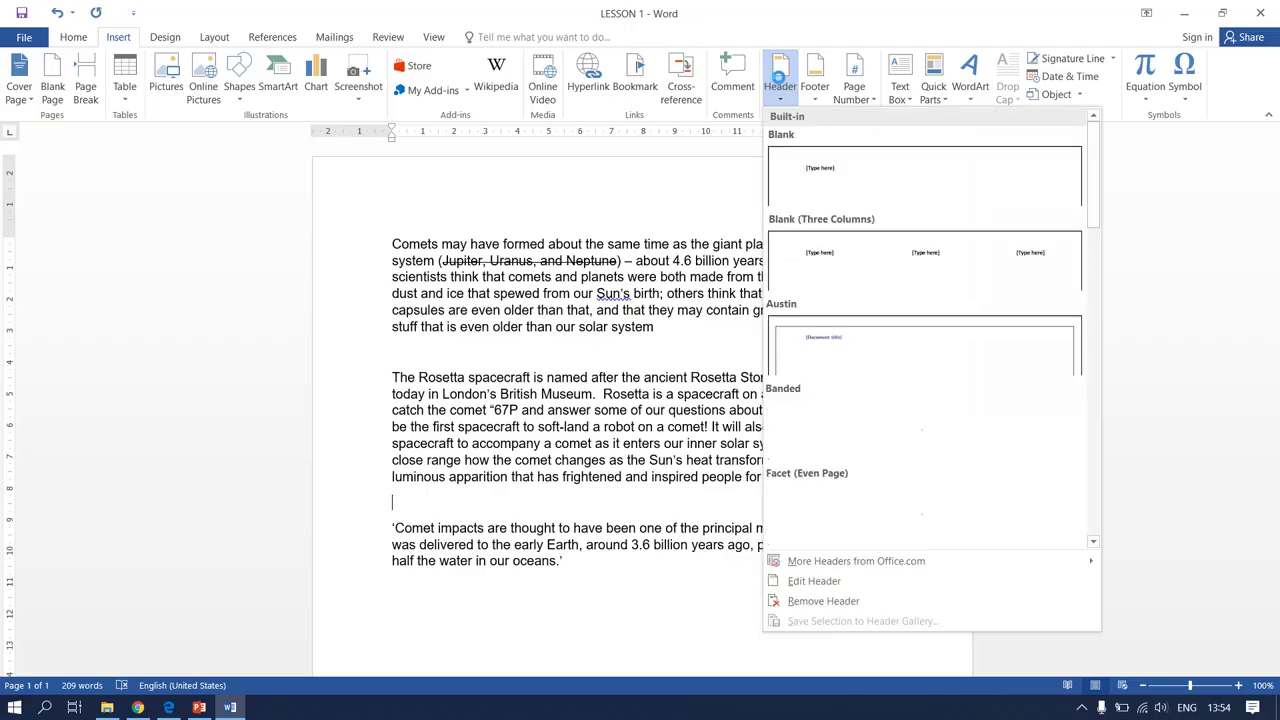
pyautogui.click(796, 231)
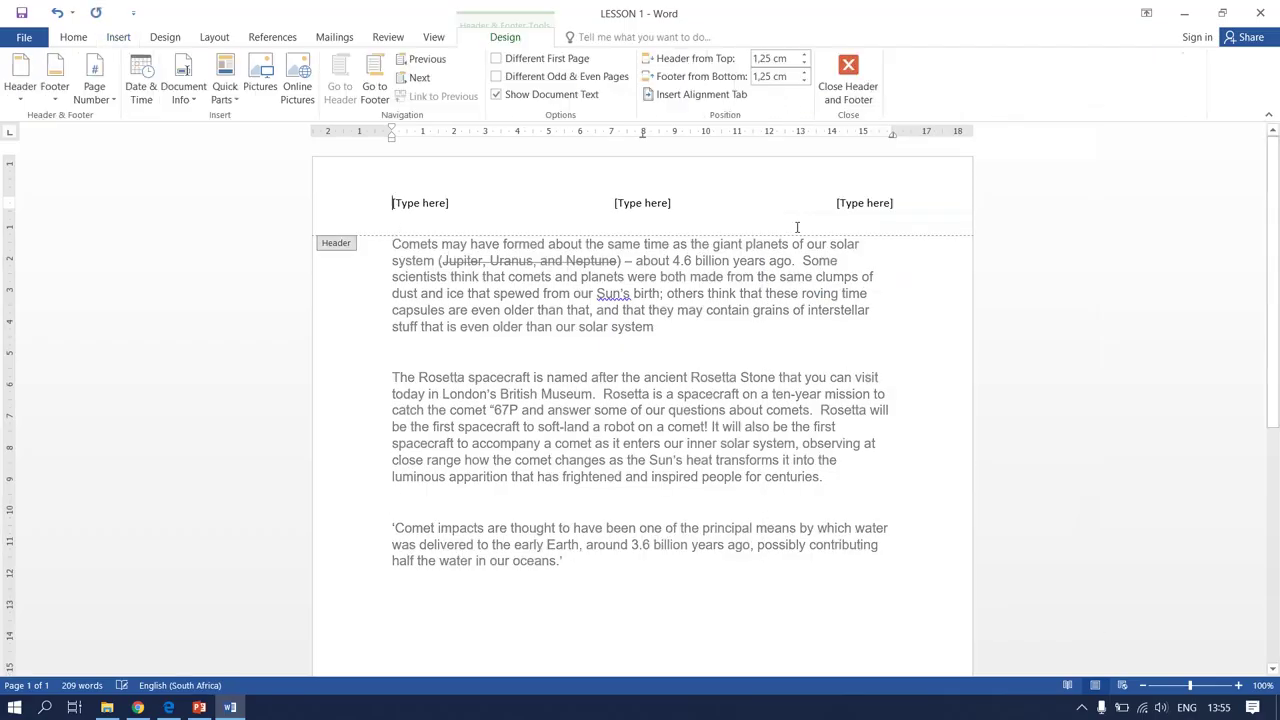
pyautogui.click(411, 202)
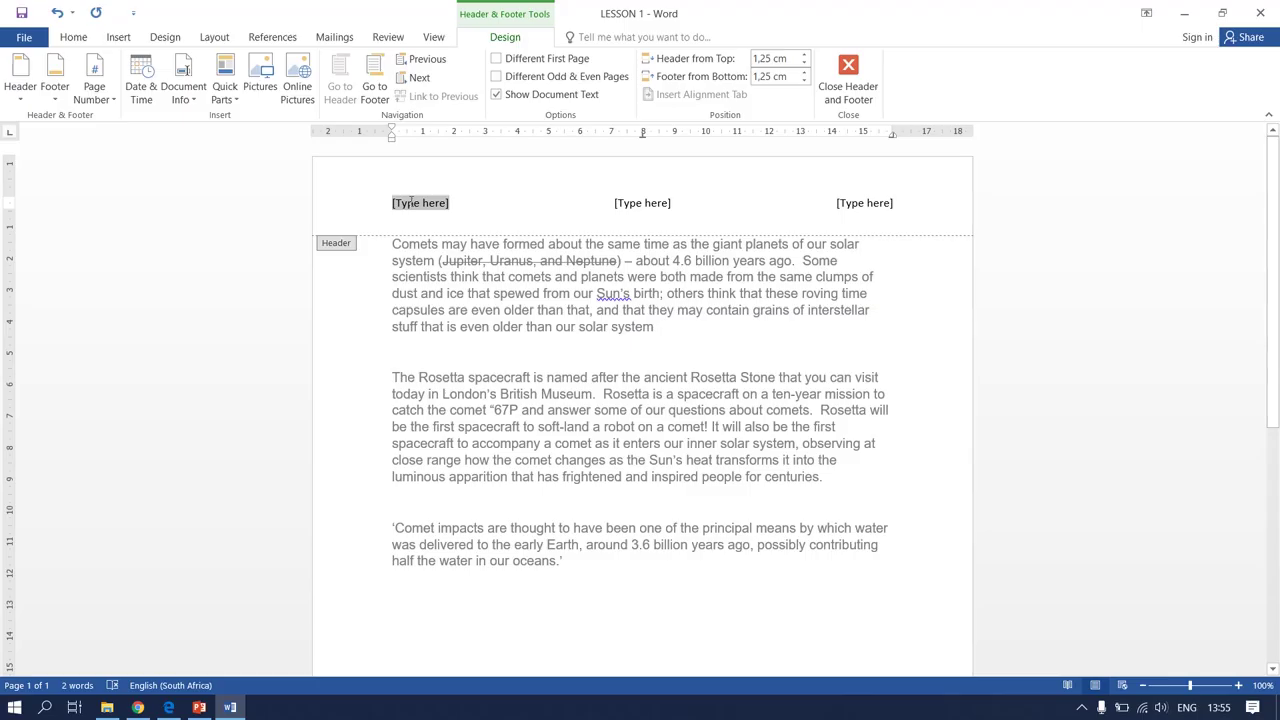
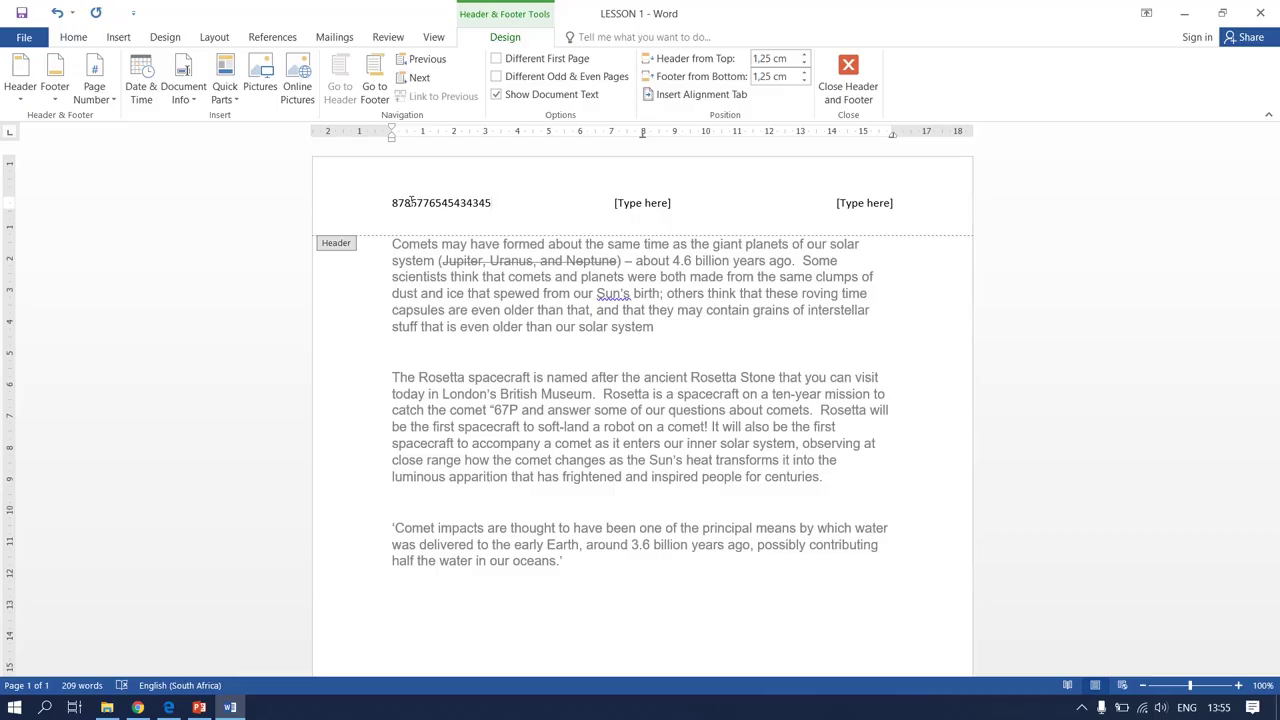
pyautogui.click(634, 208)
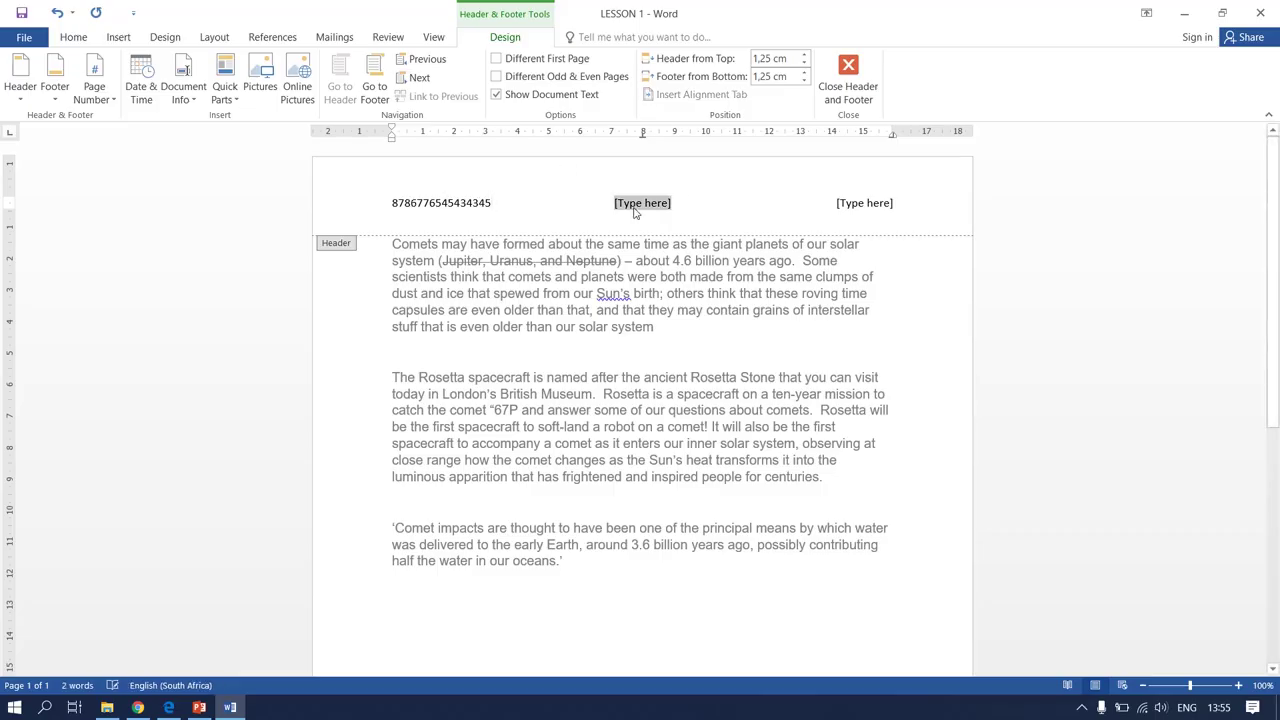
pyautogui.press('Delete')
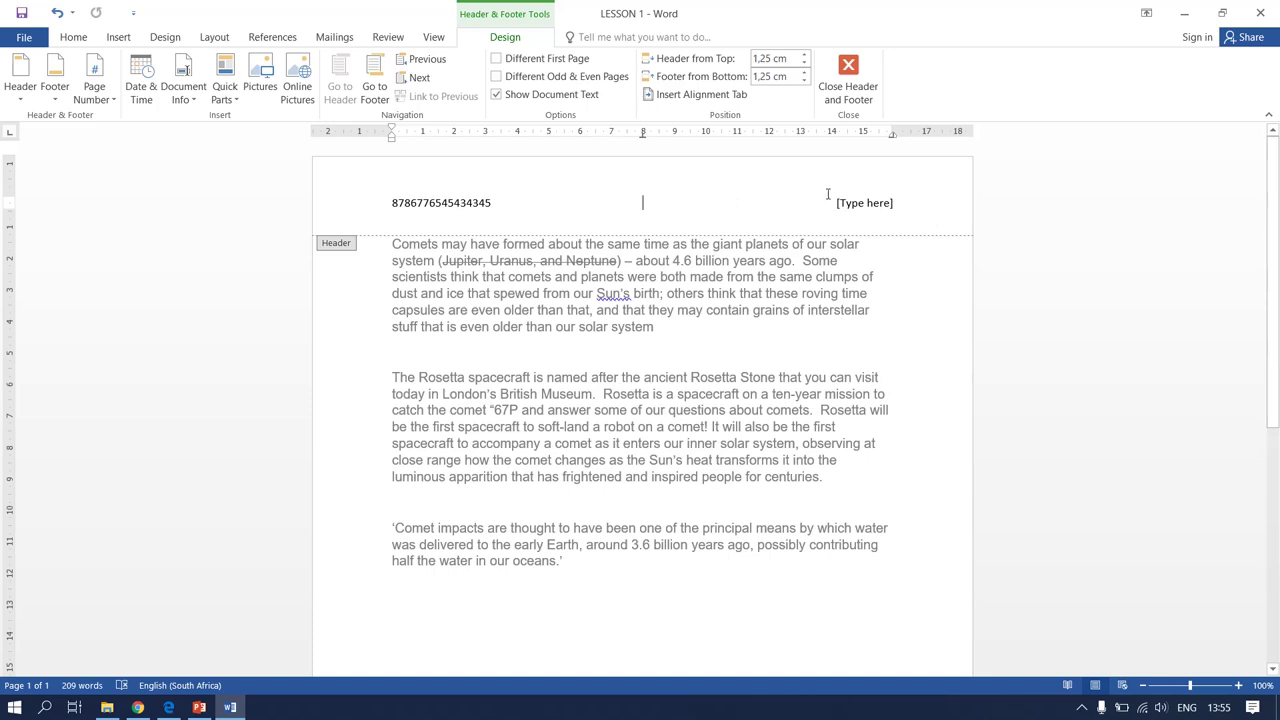
pyautogui.click(872, 203)
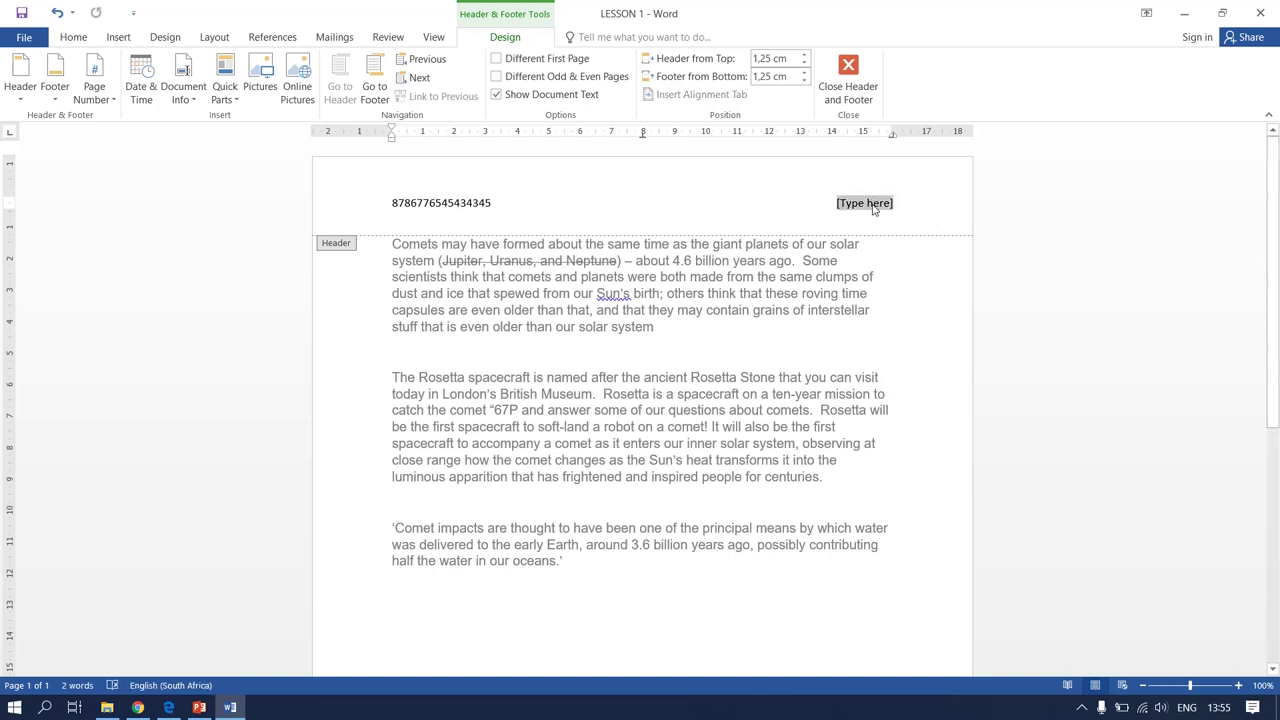
pyautogui.write('QUESTION 1B')
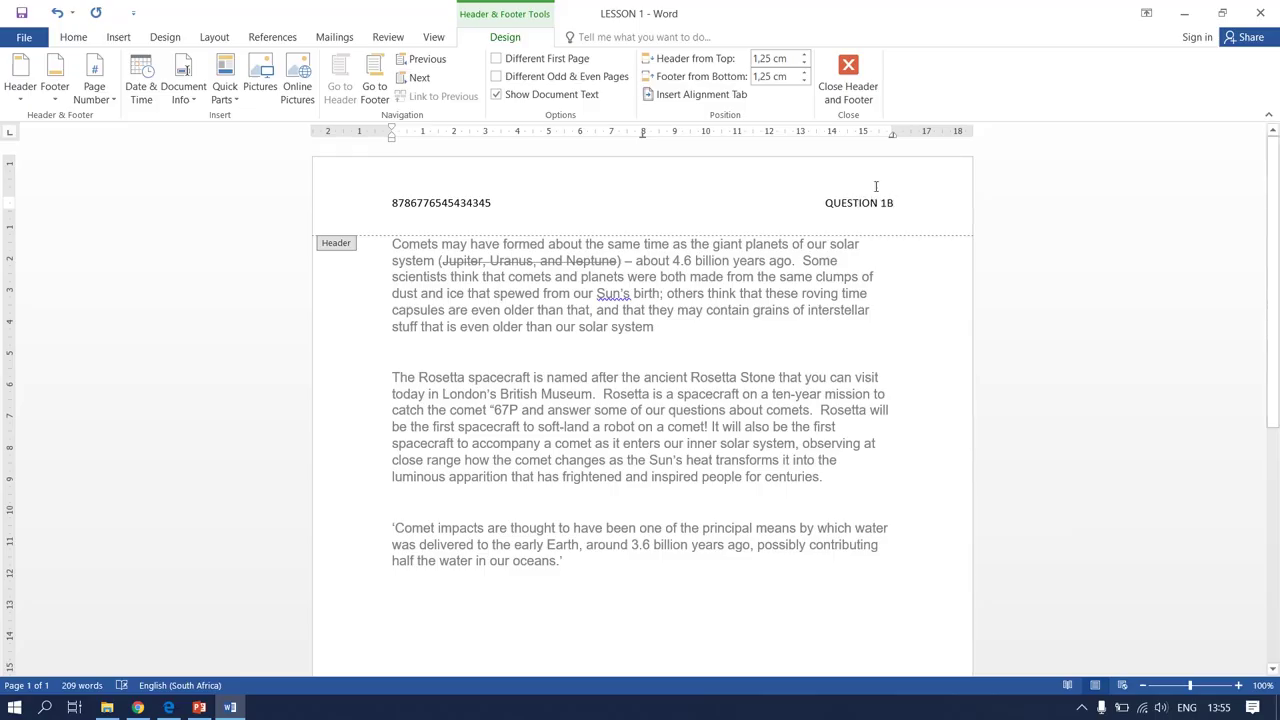
pyautogui.click(848, 82)
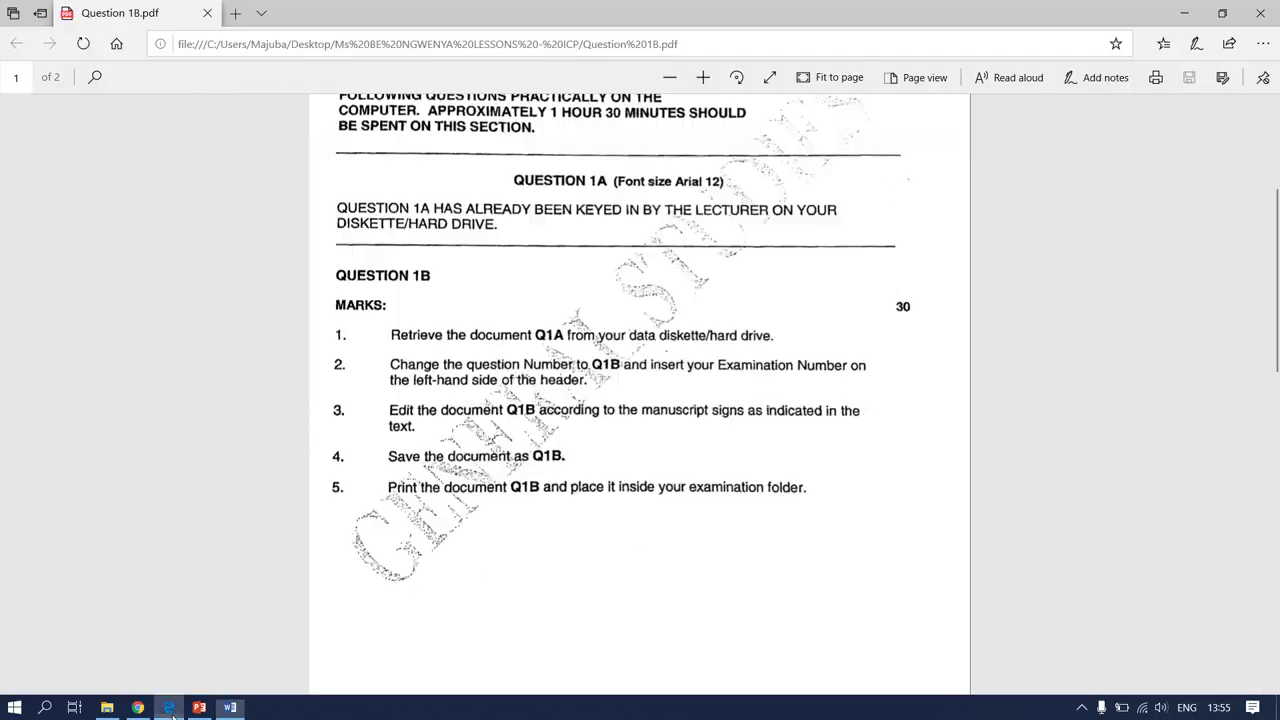
# Scroll the exam PDF to page 2's proof-marked Our Solar System passage
pyautogui.click(168, 707)
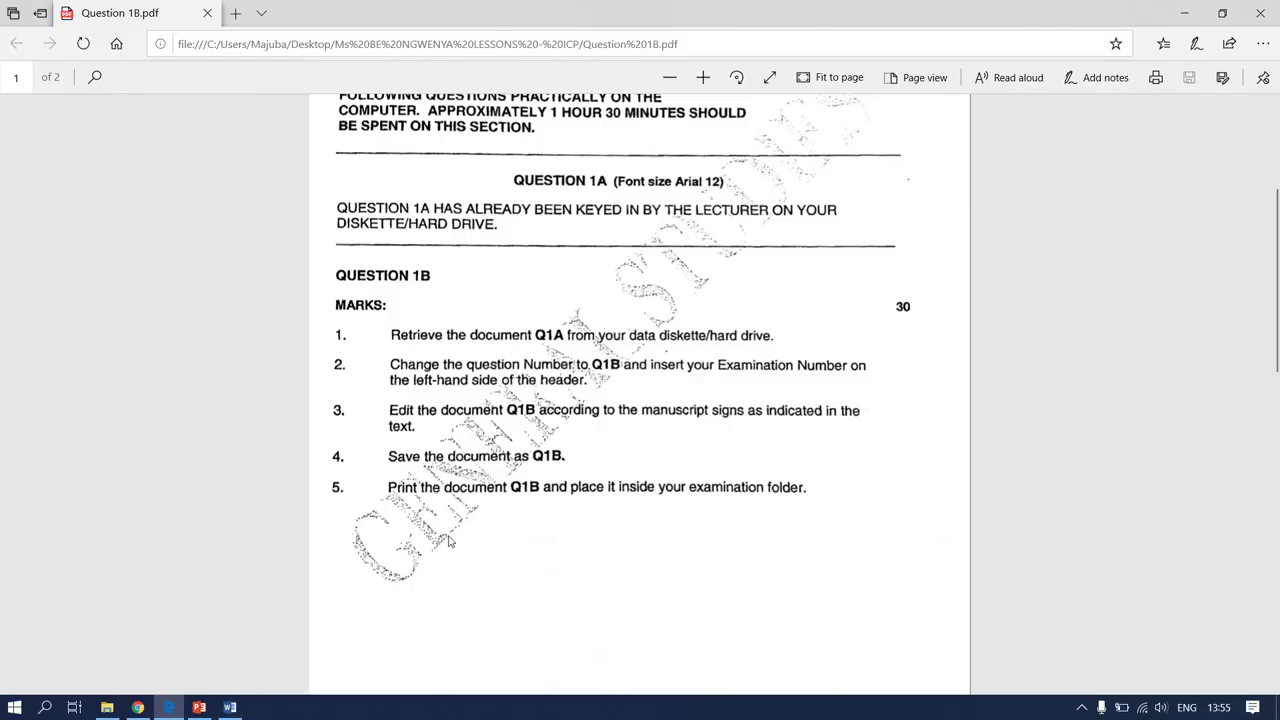
pyautogui.scroll(-4, 448, 545)
pyautogui.scroll(-2, 448, 545)
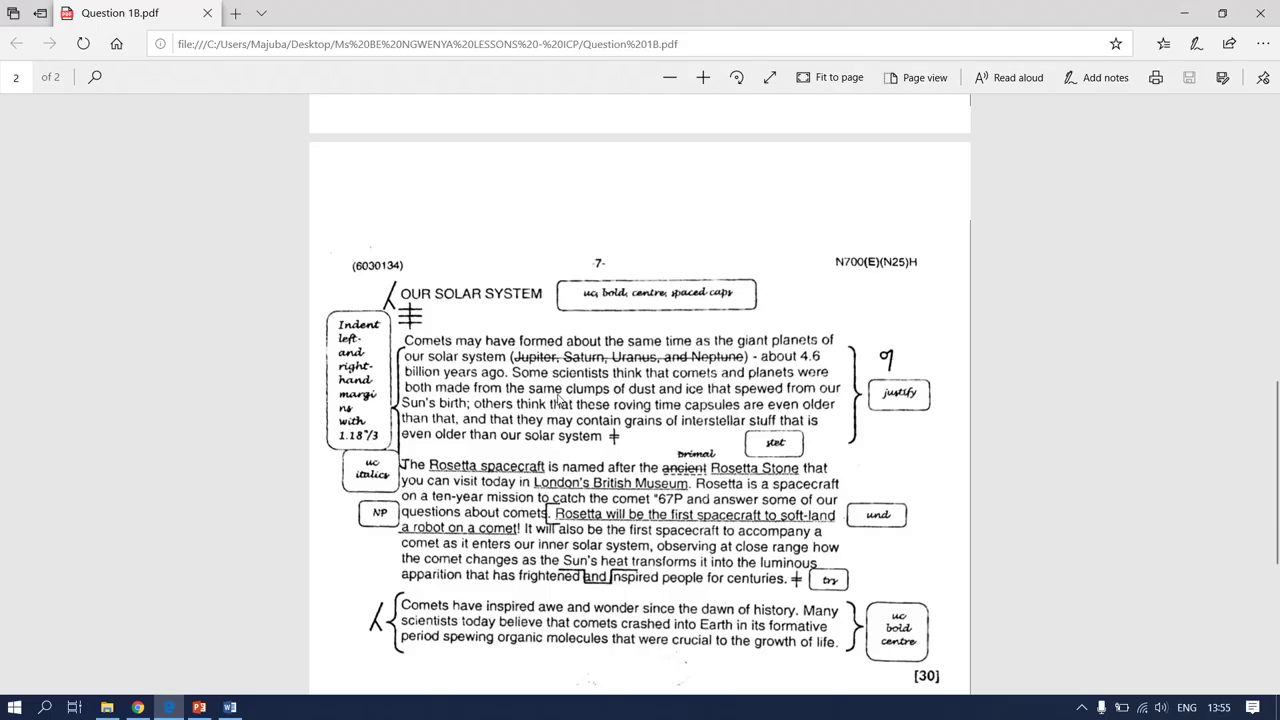
# Add the bold, centred, uppercase title OUR SOLAR SYSTEM in spaced capitals above Comets
pyautogui.click(231, 707)
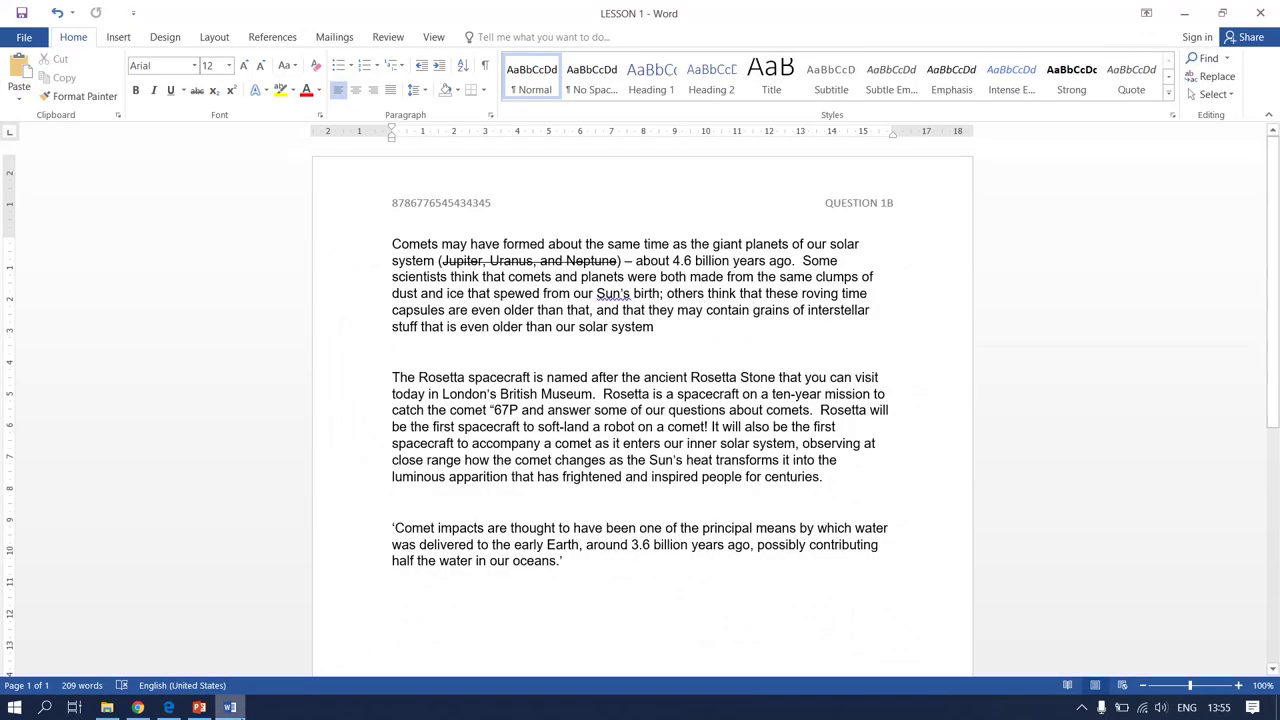
pyautogui.click(392, 244)
pyautogui.press('Return')
pyautogui.press('Return')
pyautogui.press('Return')
pyautogui.click(392, 241)
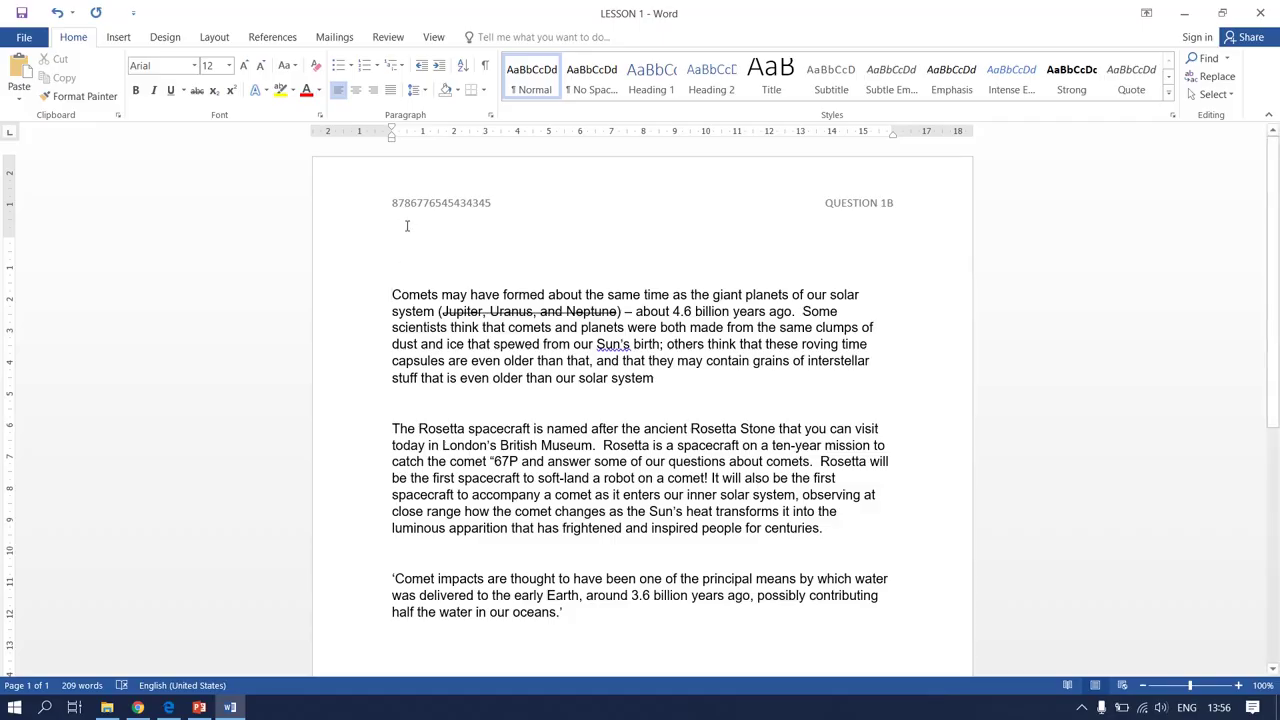
pyautogui.click(136, 90)
pyautogui.click(291, 73)
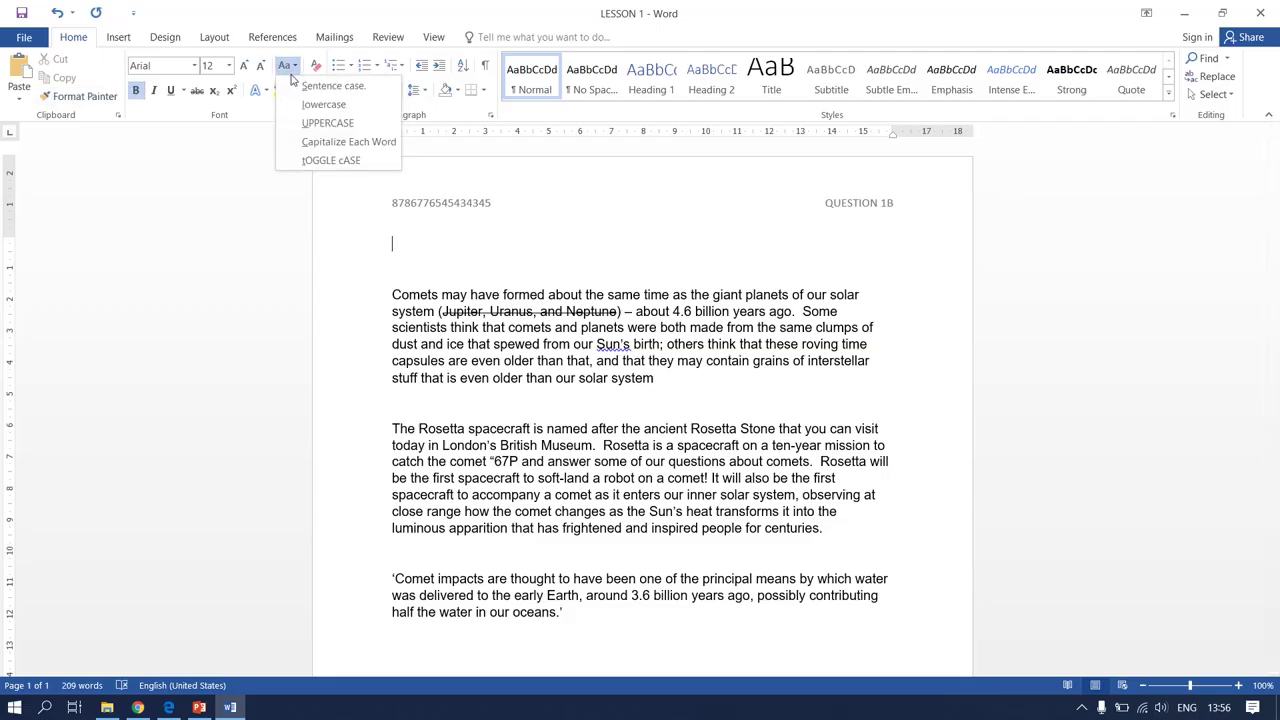
pyautogui.click(325, 127)
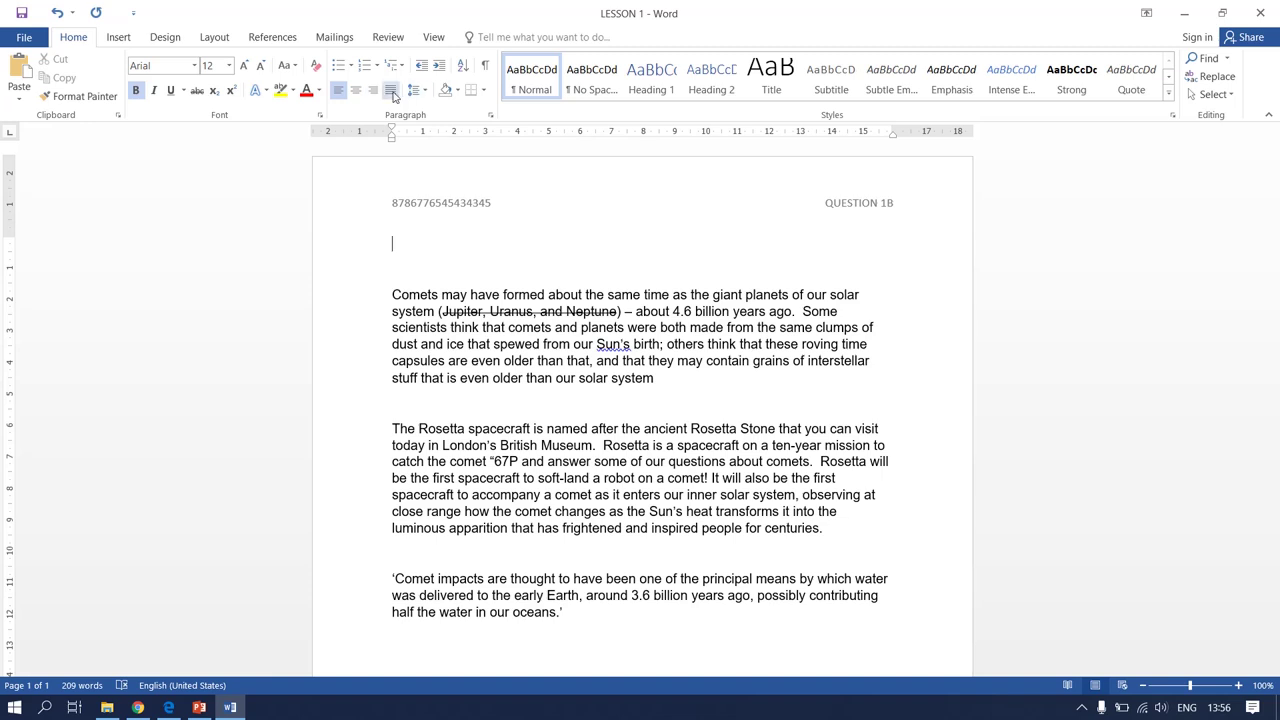
pyautogui.click(355, 90)
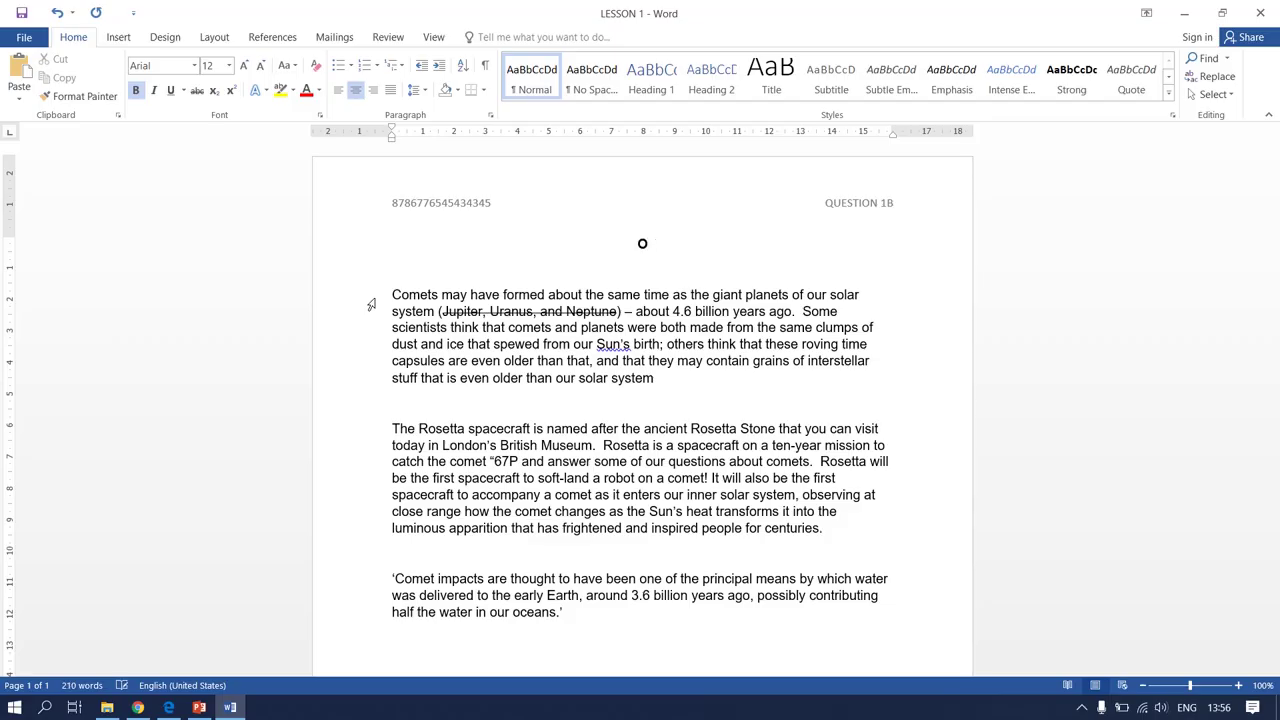
pyautogui.write('U')
pyautogui.write(' R')
pyautogui.write('S')
pyautogui.write('OLA')
pyautogui.write('R')
pyautogui.write(' S')
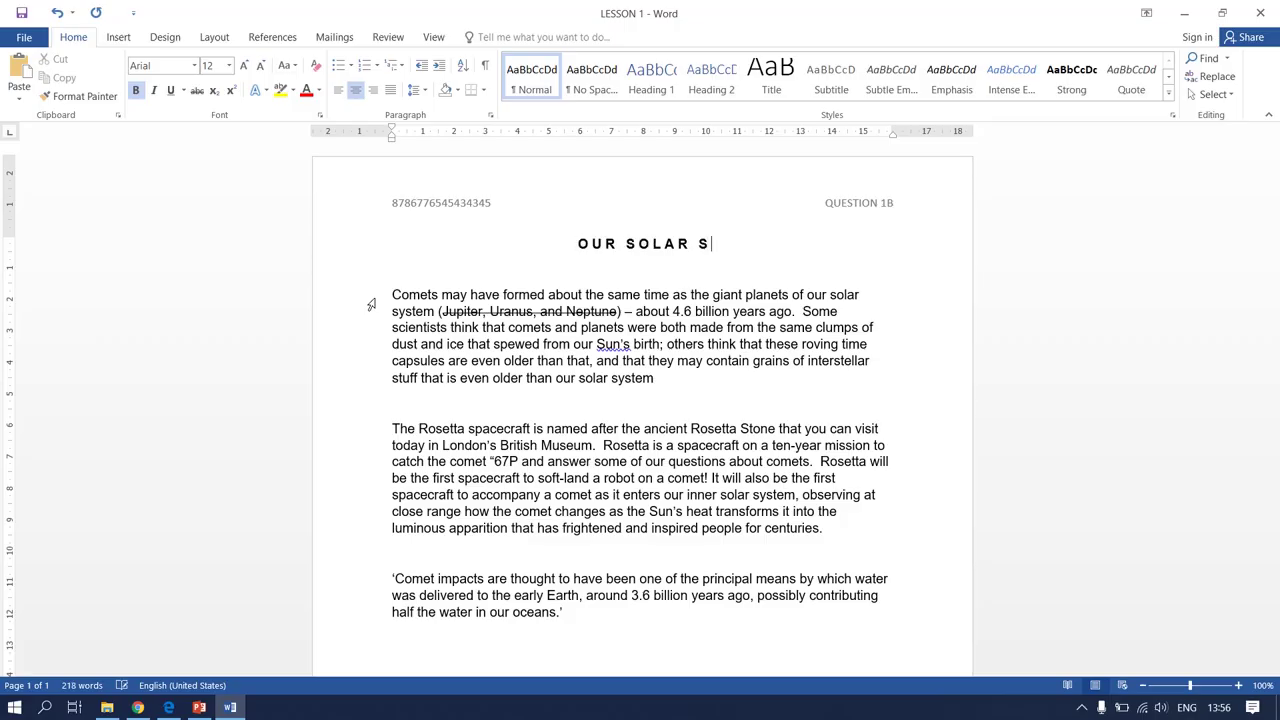
pyautogui.write('YS')
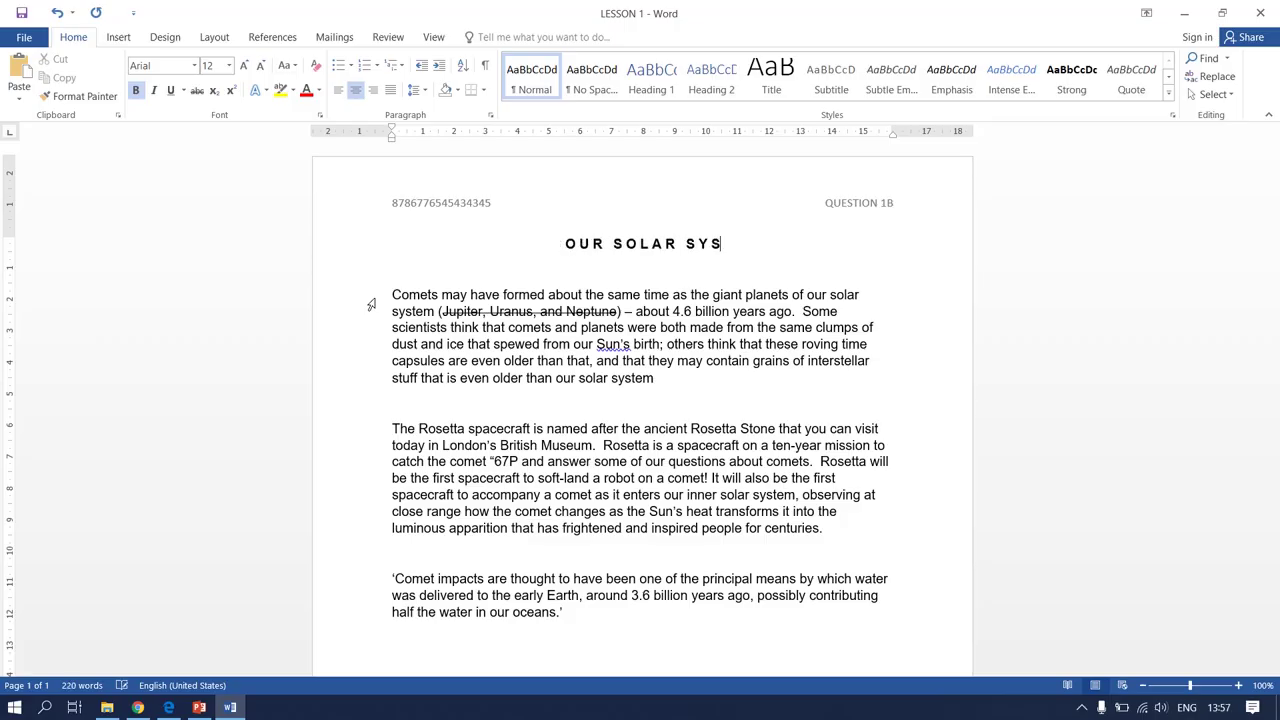
pyautogui.write('TEM')
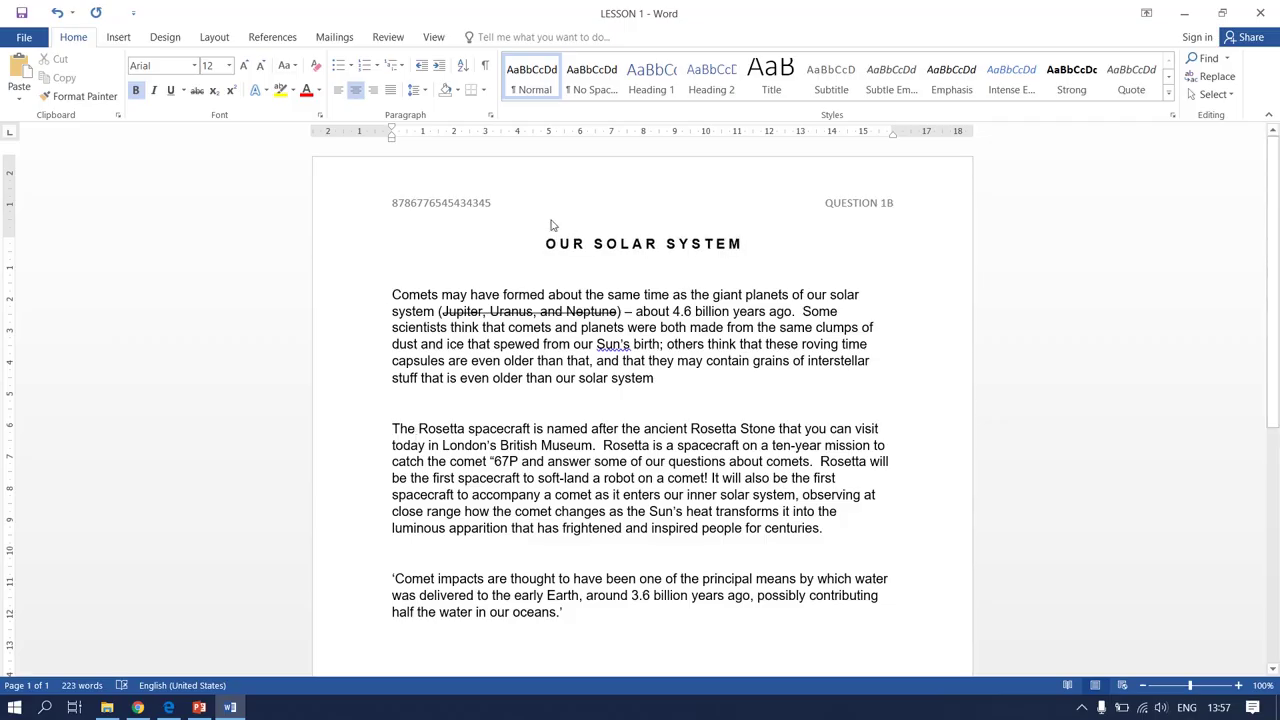
pyautogui.click(168, 707)
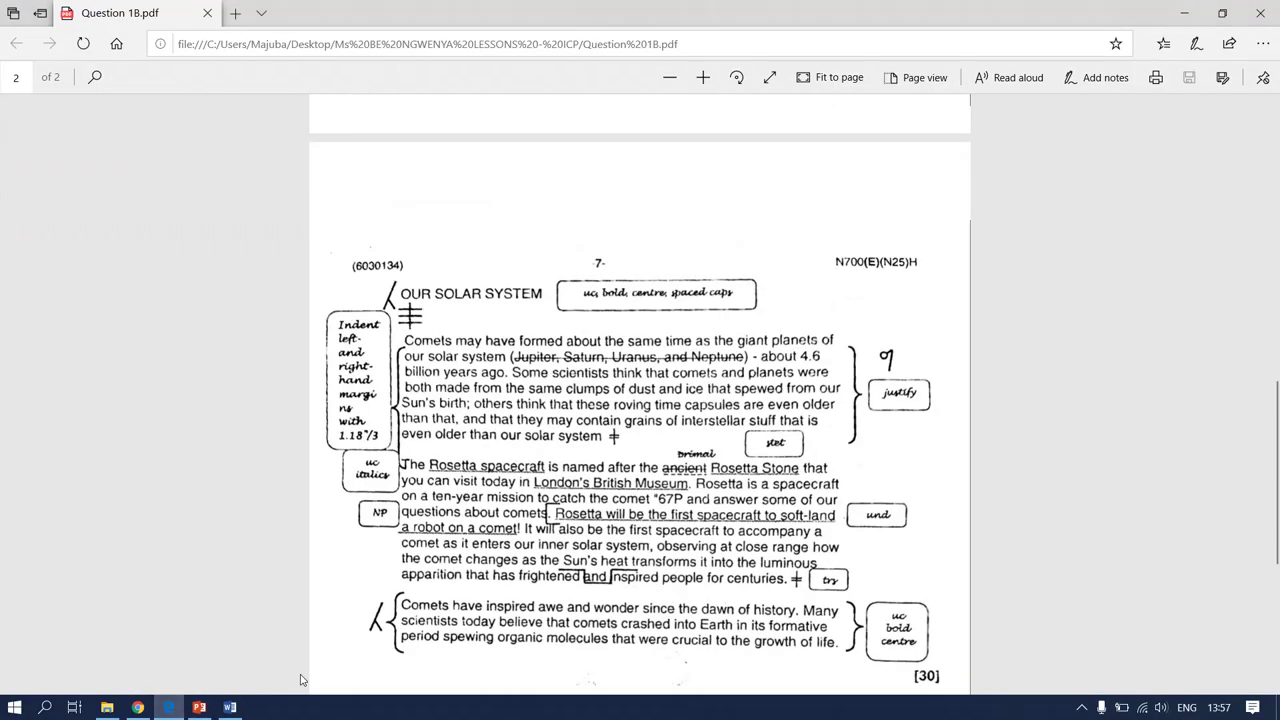
# Insert a blank line between the OUR SOLAR SYSTEM title and the Comets paragraph
pyautogui.click(230, 707)
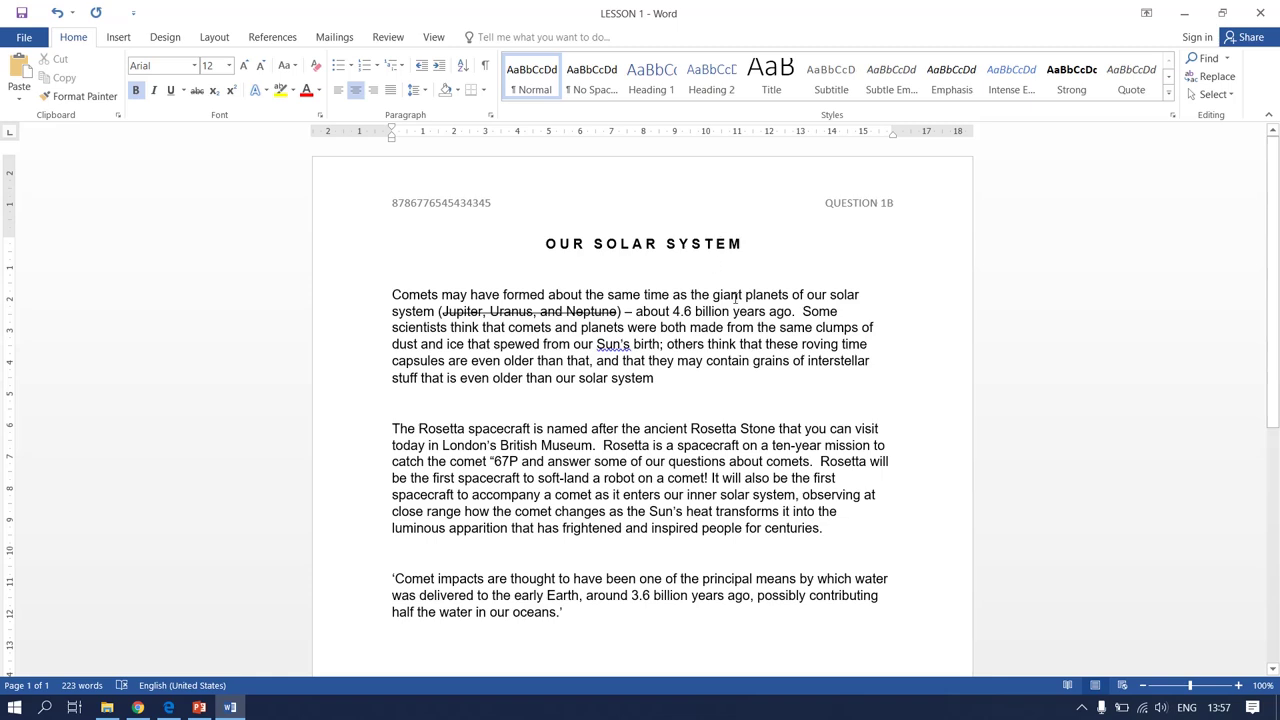
pyautogui.press('Home')
pyautogui.click(390, 265)
pyautogui.click(392, 290)
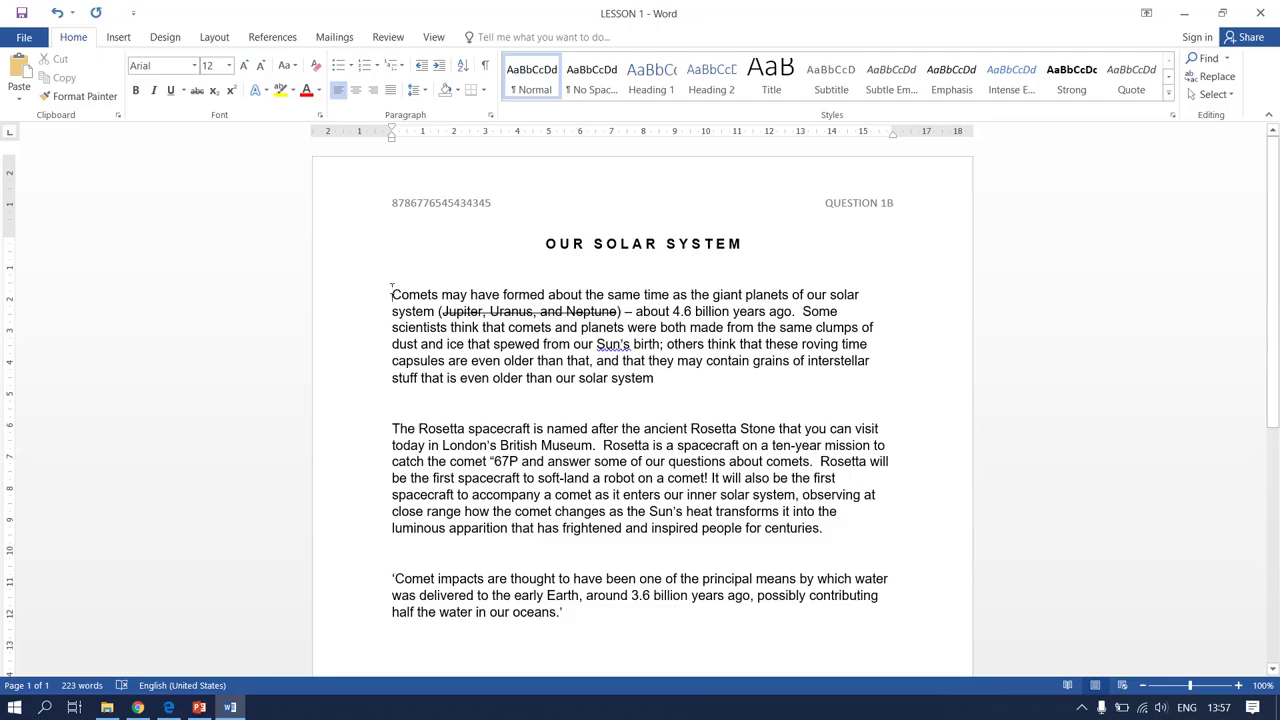
pyautogui.press('Return')
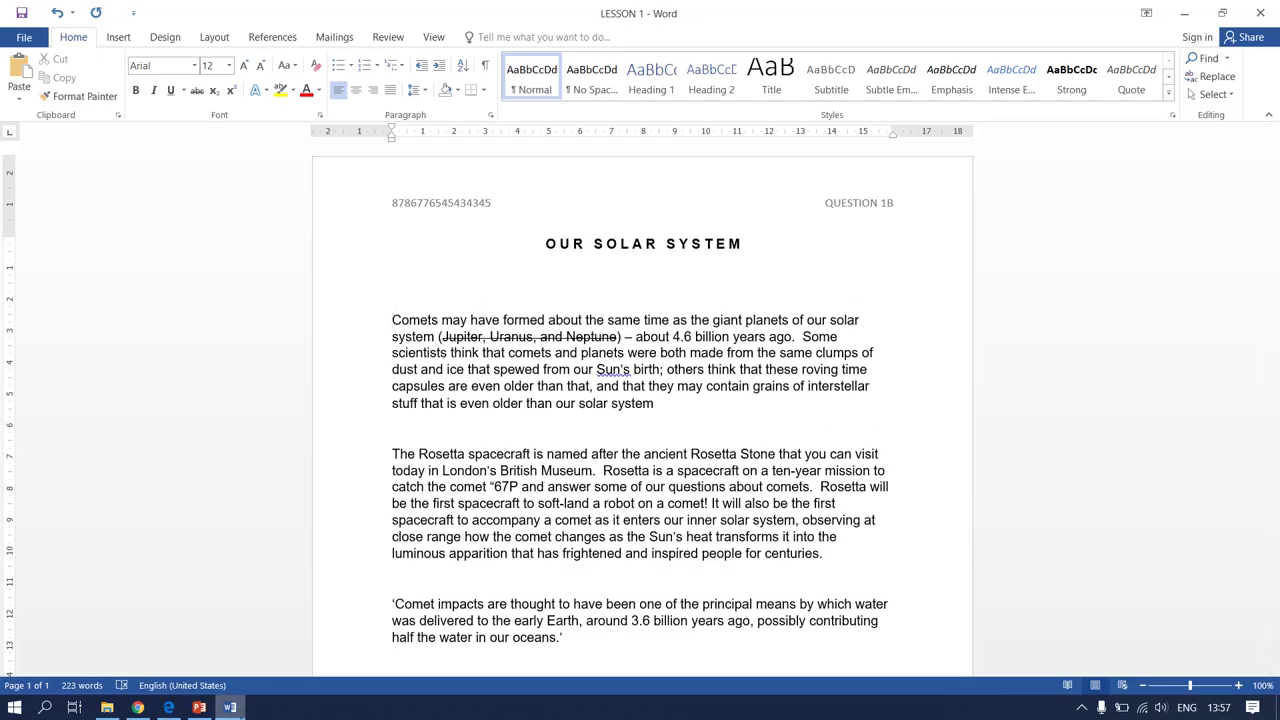
pyautogui.click(168, 707)
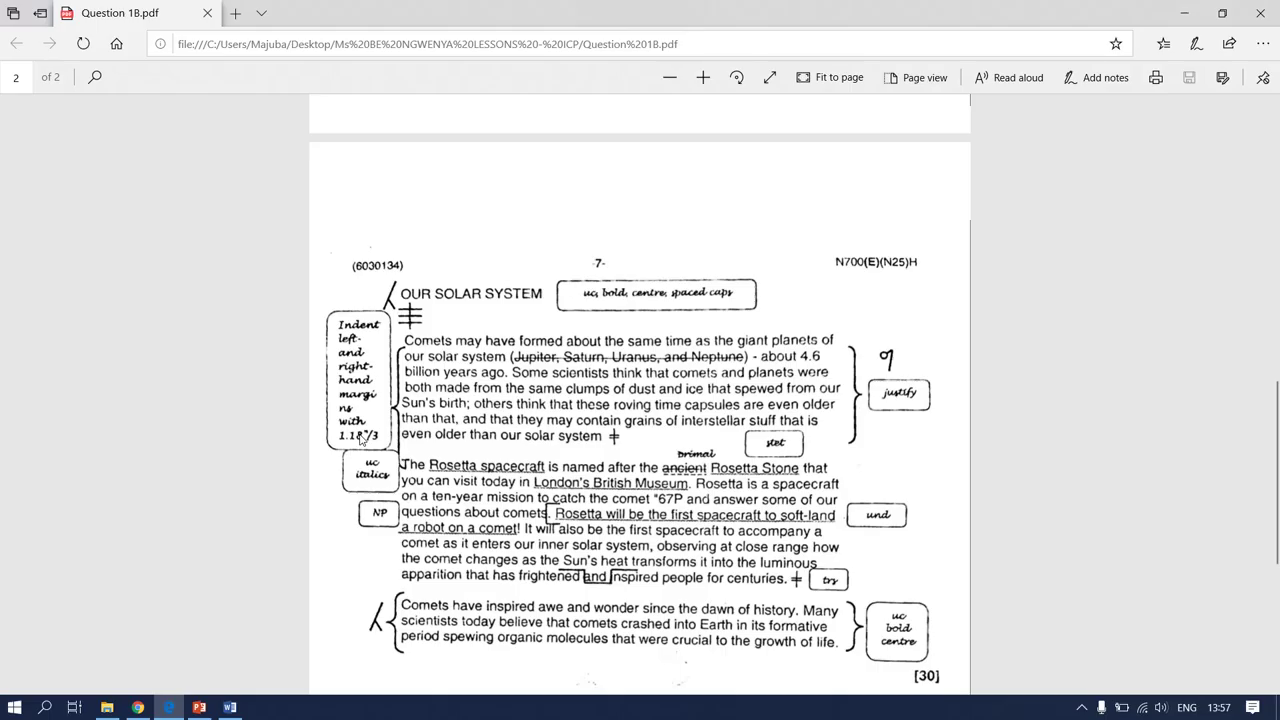
# Set the Comets paragraph's left and right indents to 3 cm each on the Layout tab
pyautogui.click(233, 708)
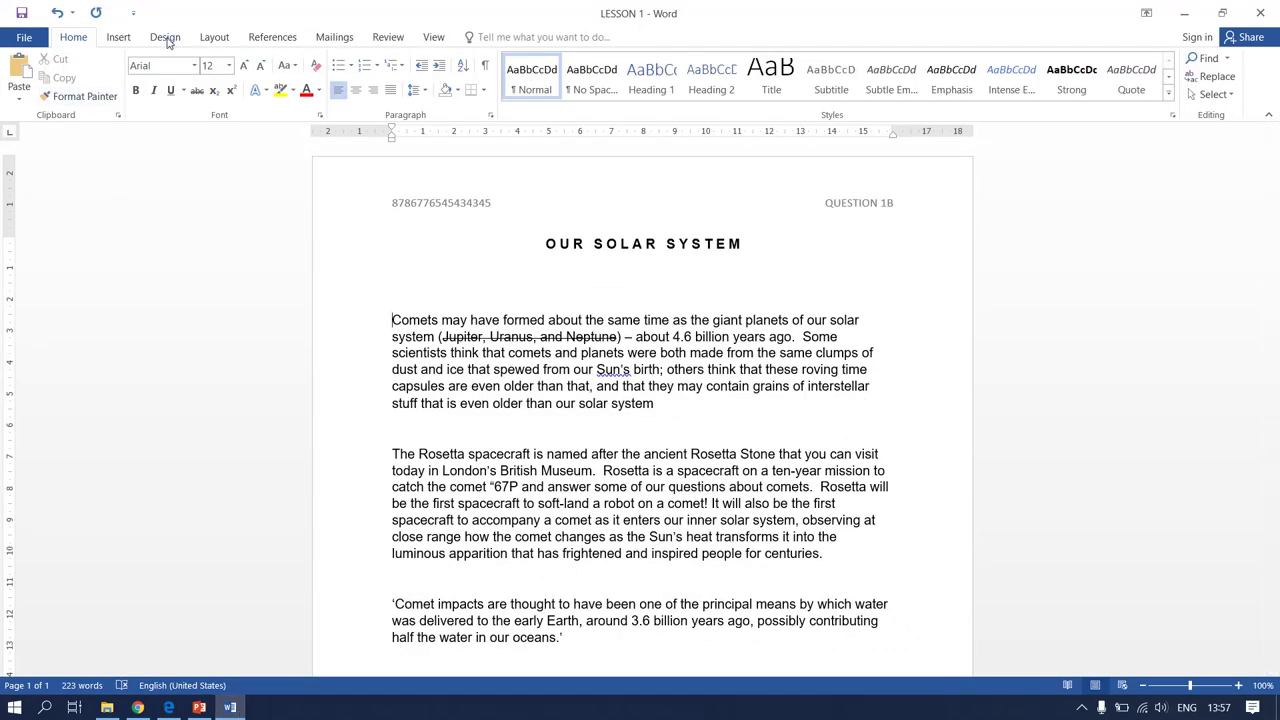
pyautogui.click(210, 37)
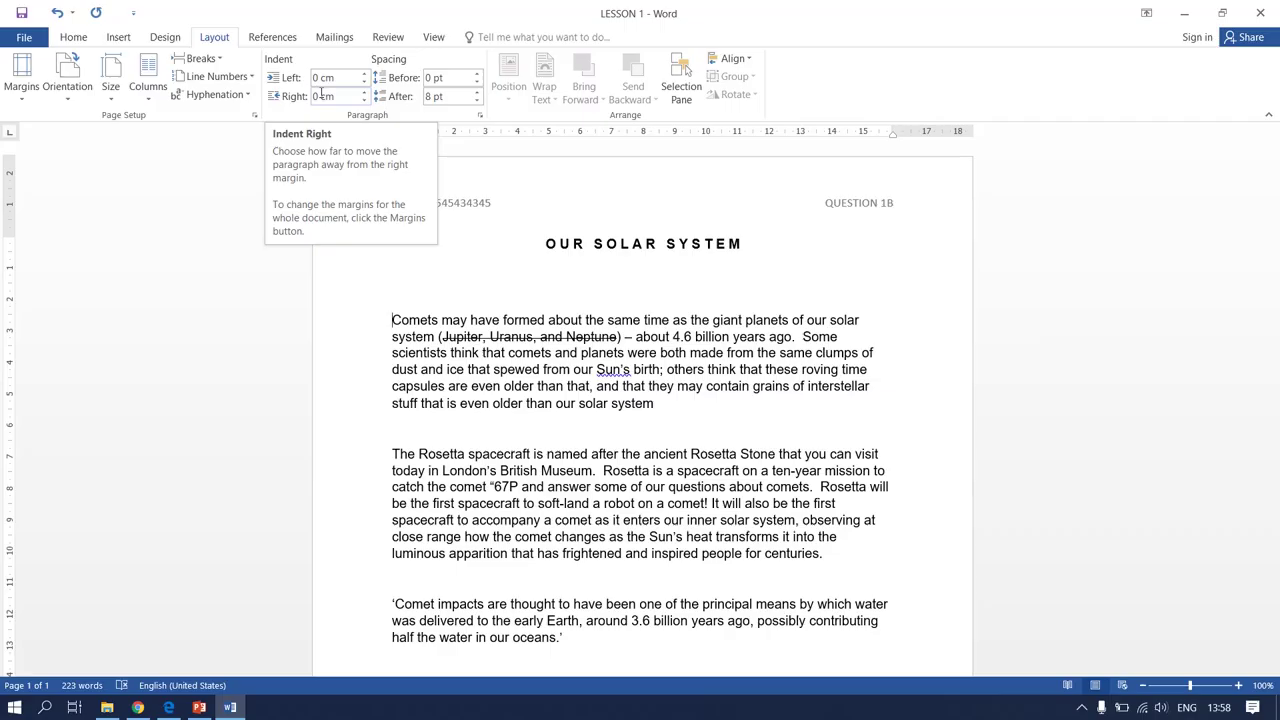
pyautogui.click(320, 77)
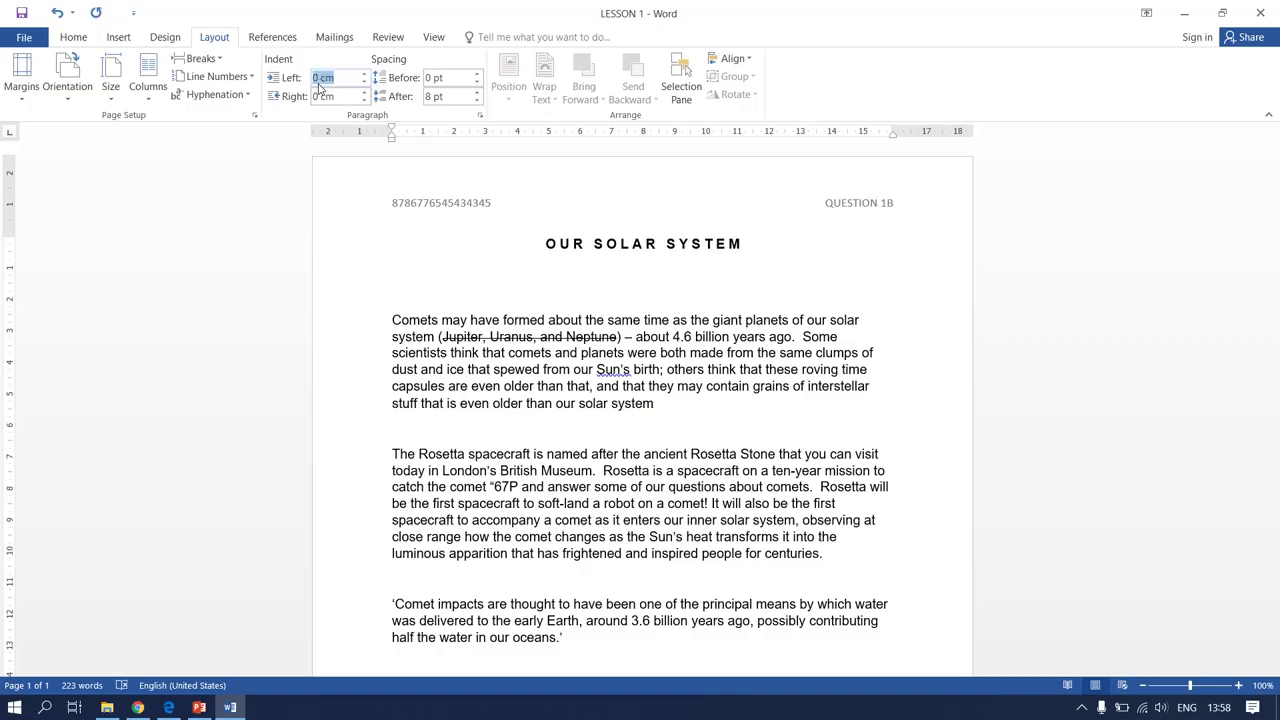
pyautogui.click(320, 77)
pyautogui.press('BackSpace')
pyautogui.write('3')
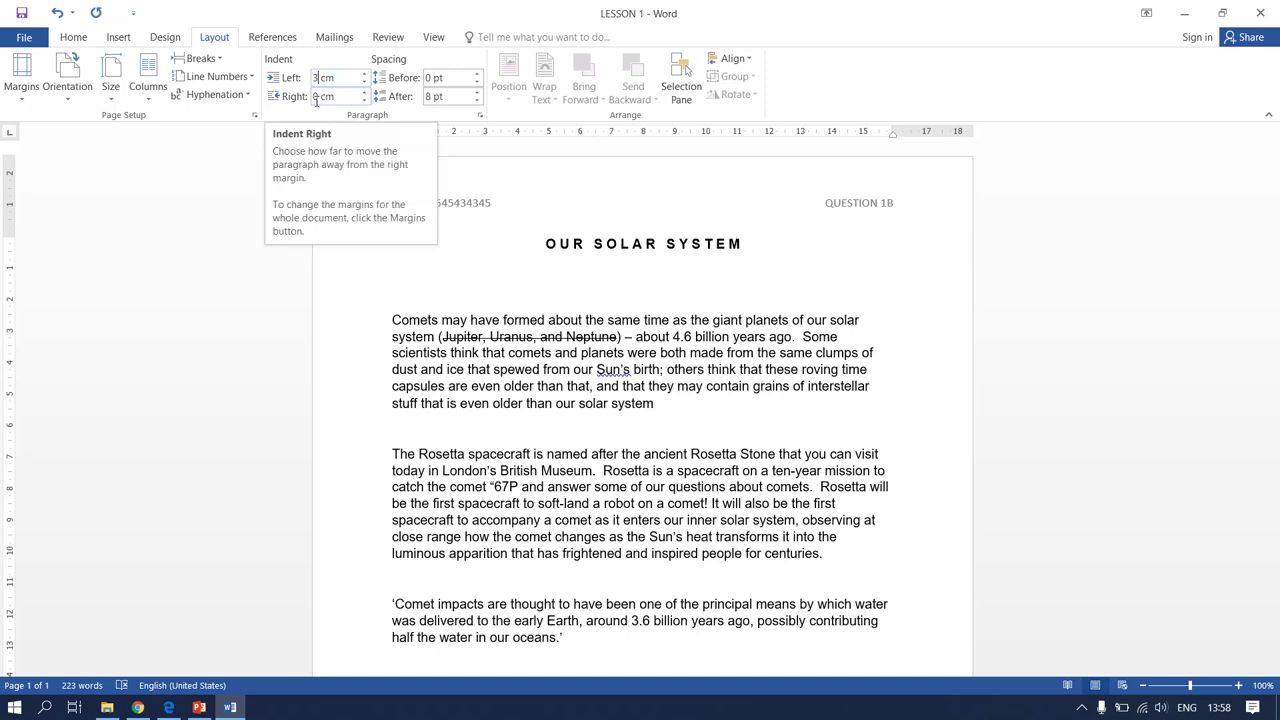
pyautogui.click(316, 97)
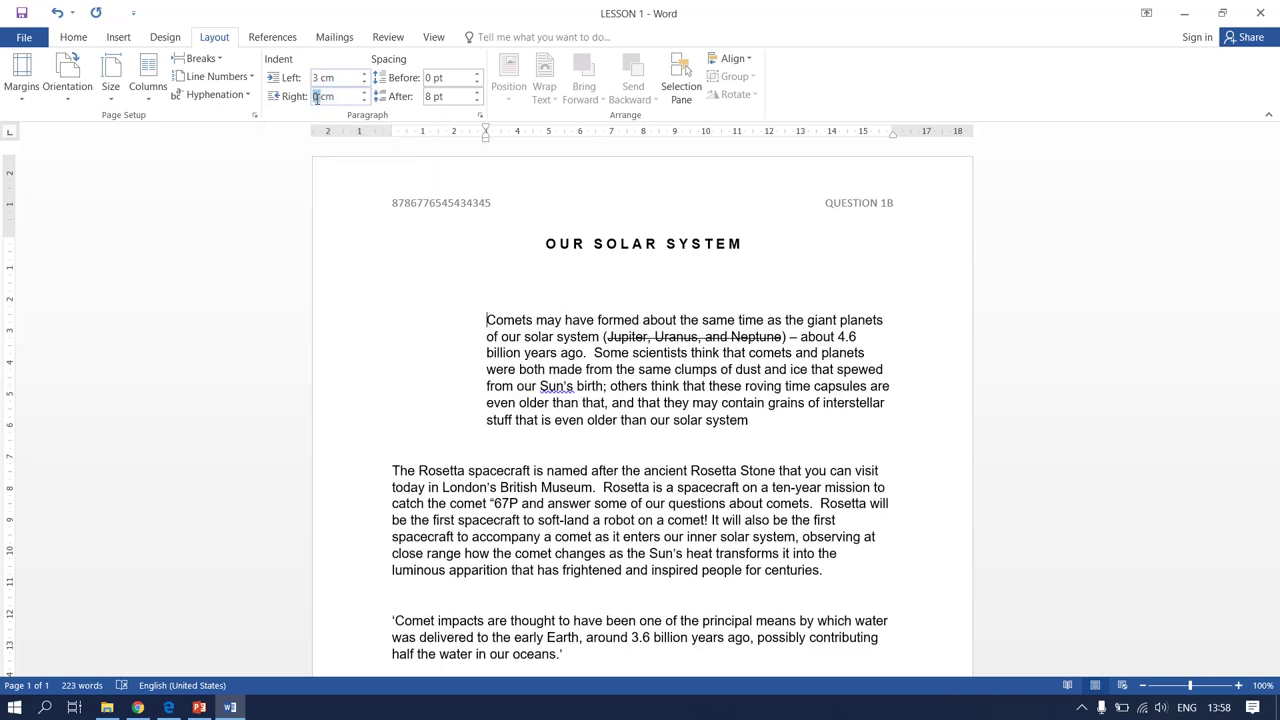
pyautogui.press('Delete')
pyautogui.write('3')
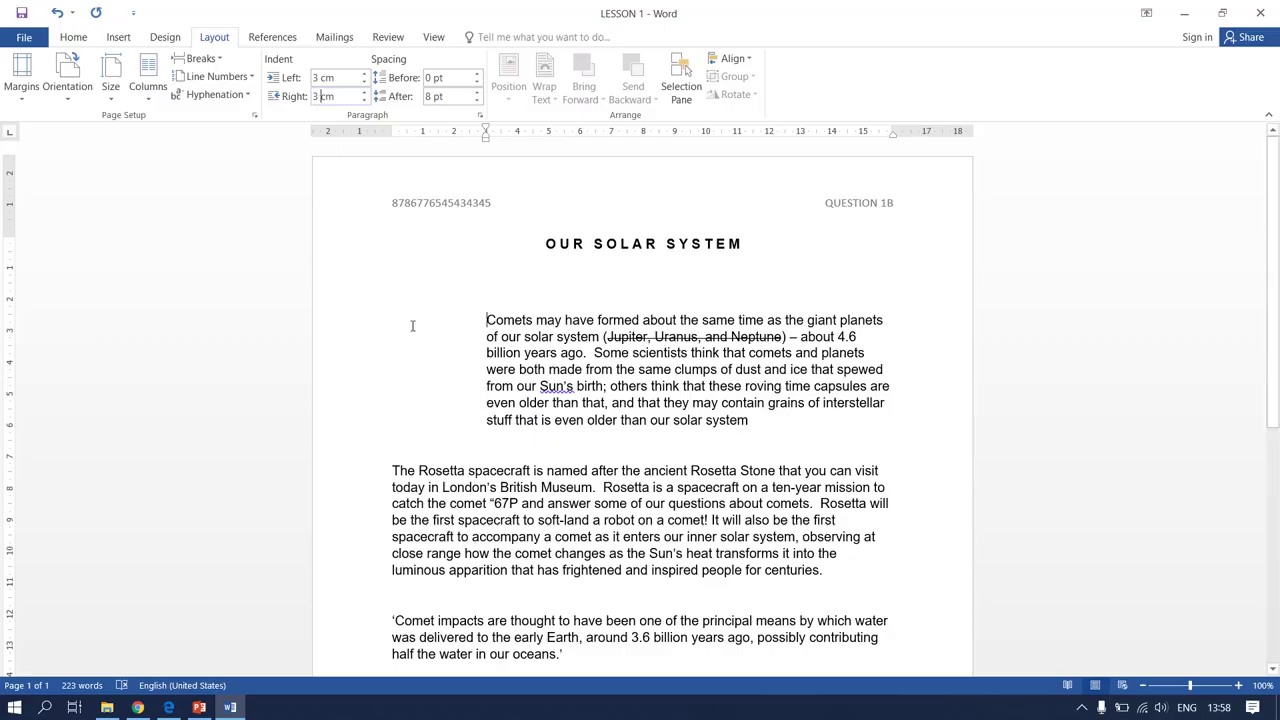
pyautogui.click(457, 366)
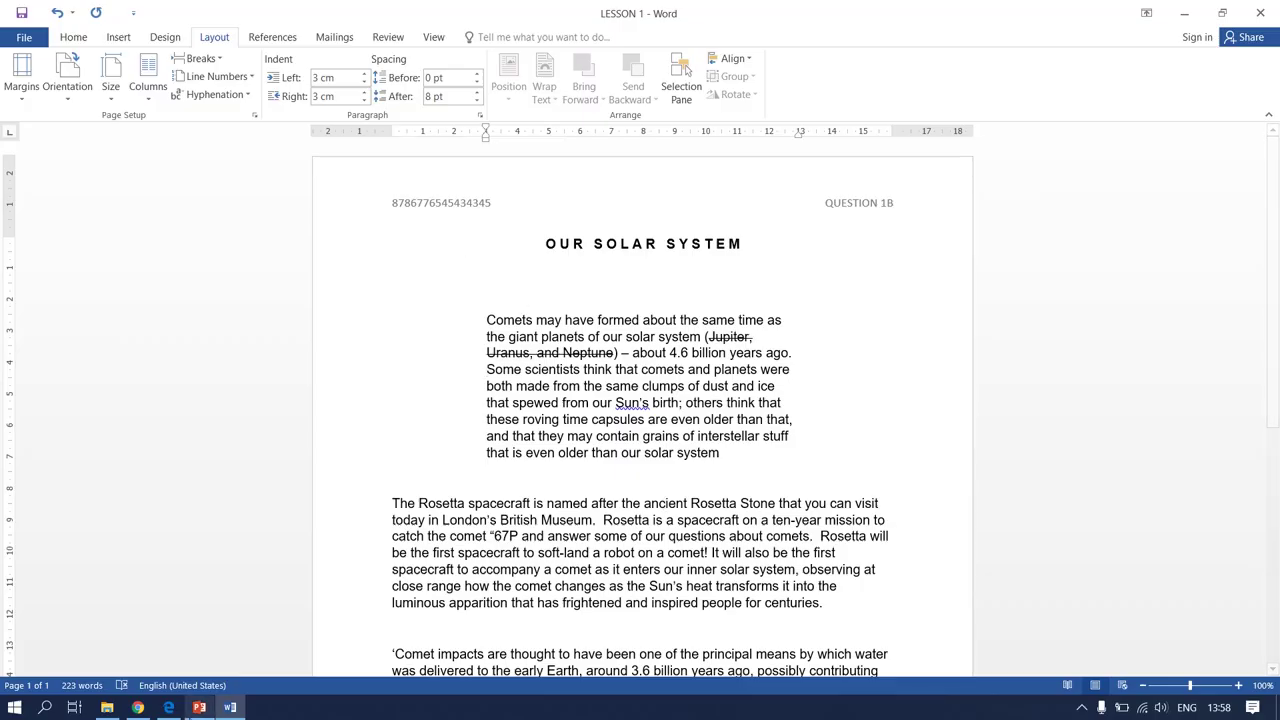
pyautogui.click(172, 707)
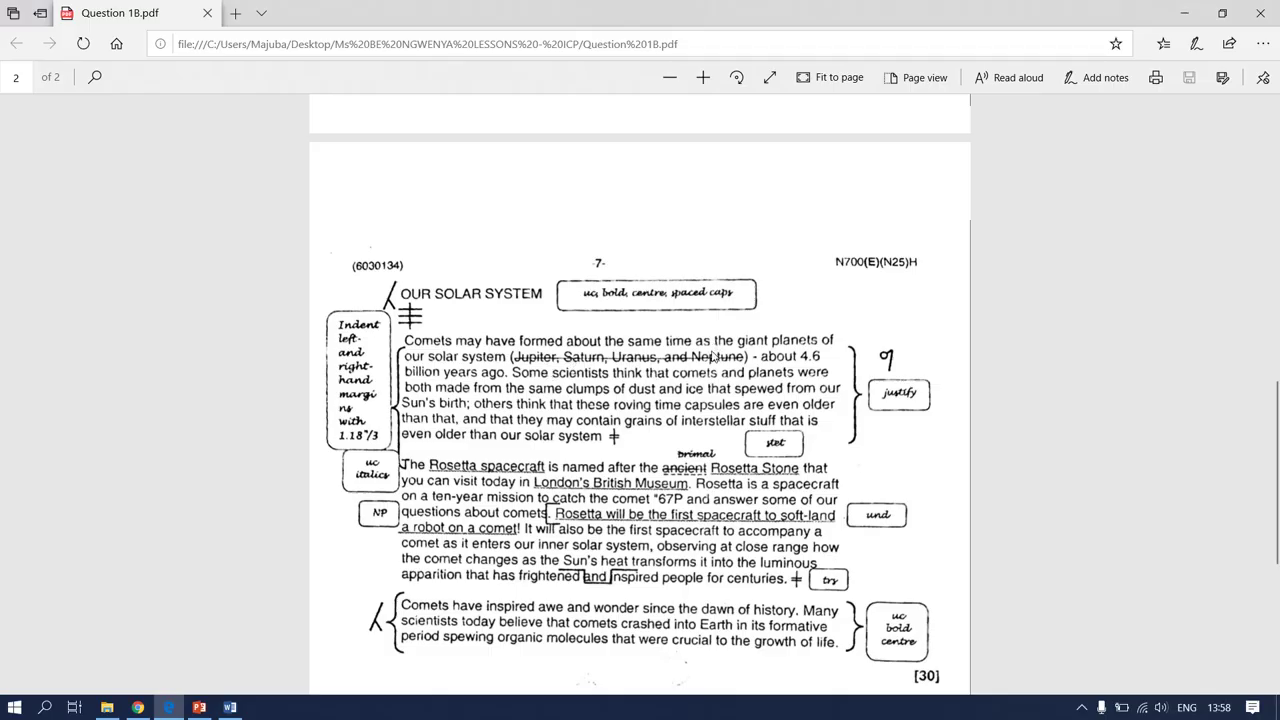
# Delete the struck-through '(Jupiter, Uranus, and Neptune)' from the Comets paragraph
pyautogui.click(230, 707)
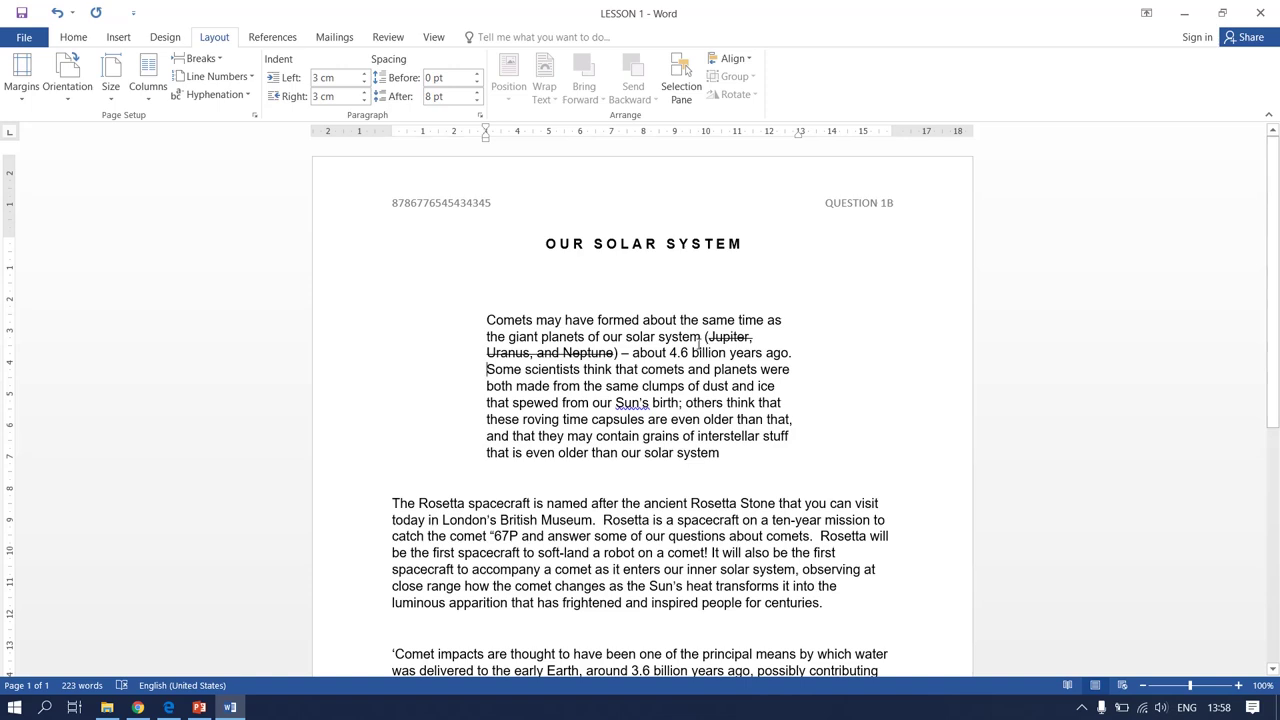
pyautogui.moveTo(706, 336); pyautogui.dragTo(623, 354)
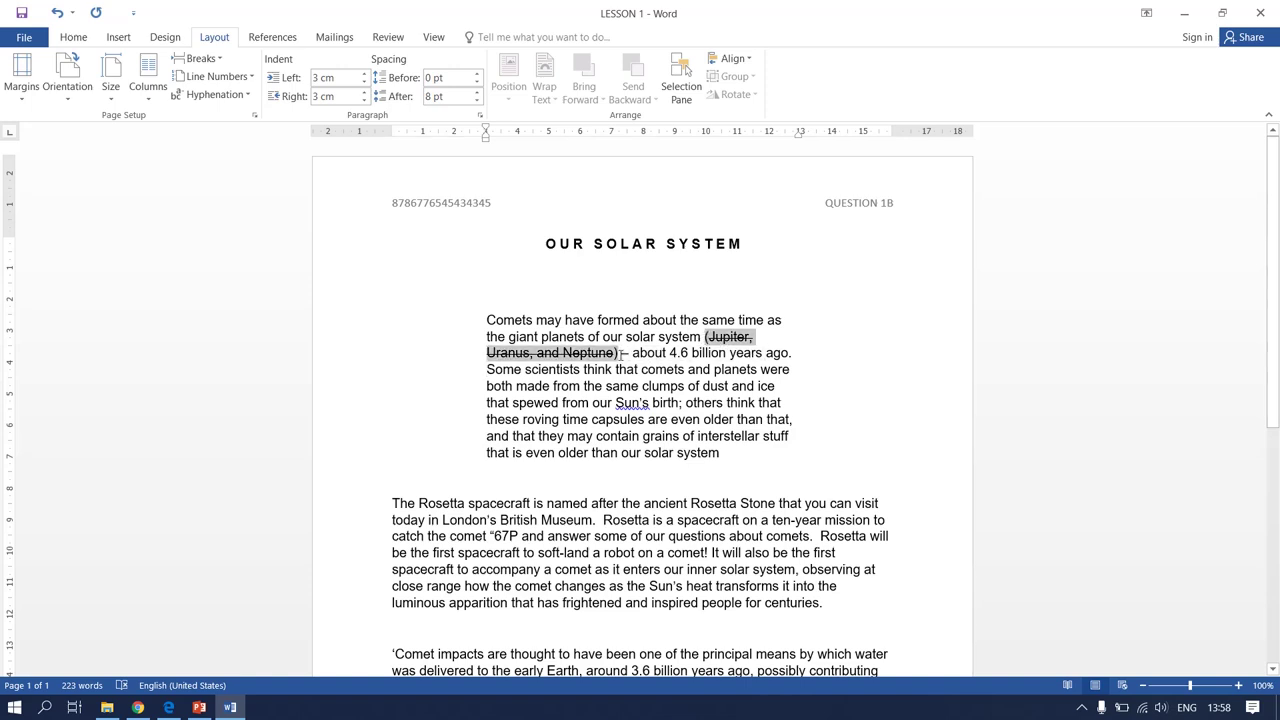
pyautogui.press('Delete')
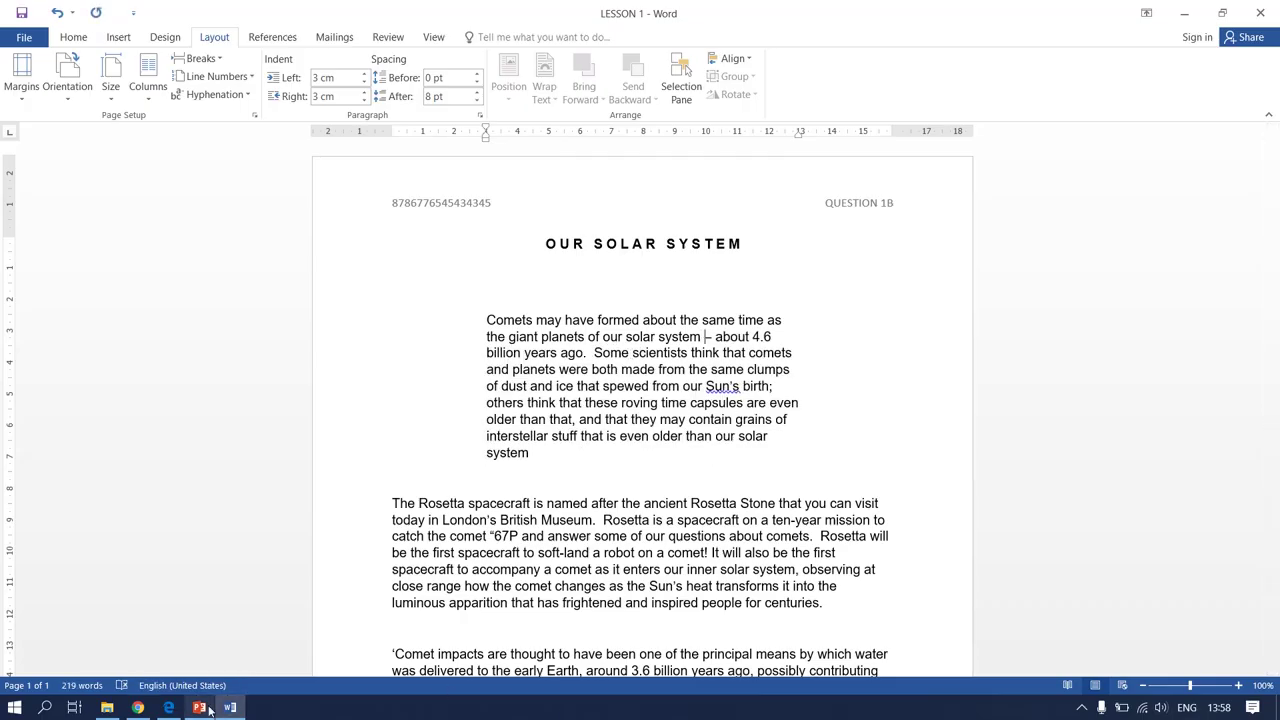
pyautogui.click(168, 707)
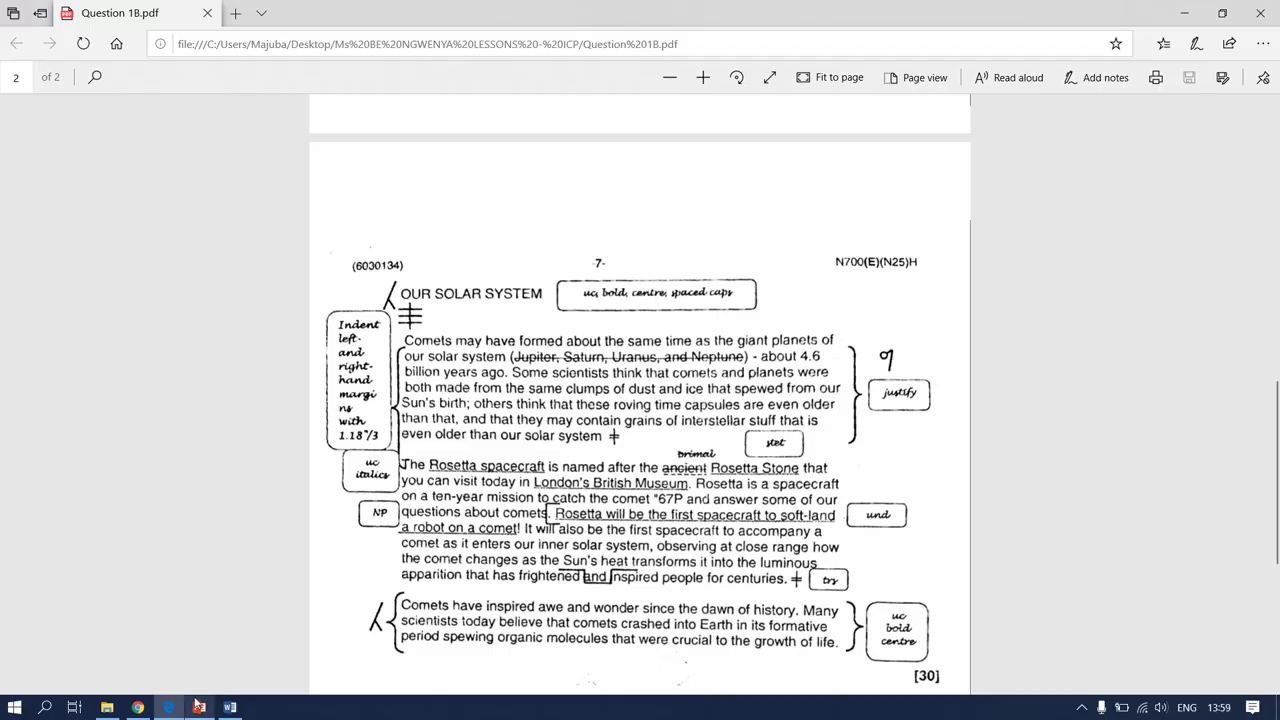
# Fully justify the indented Comets paragraph, then bring the exam PDF up in Edge
pyautogui.click(226, 708)
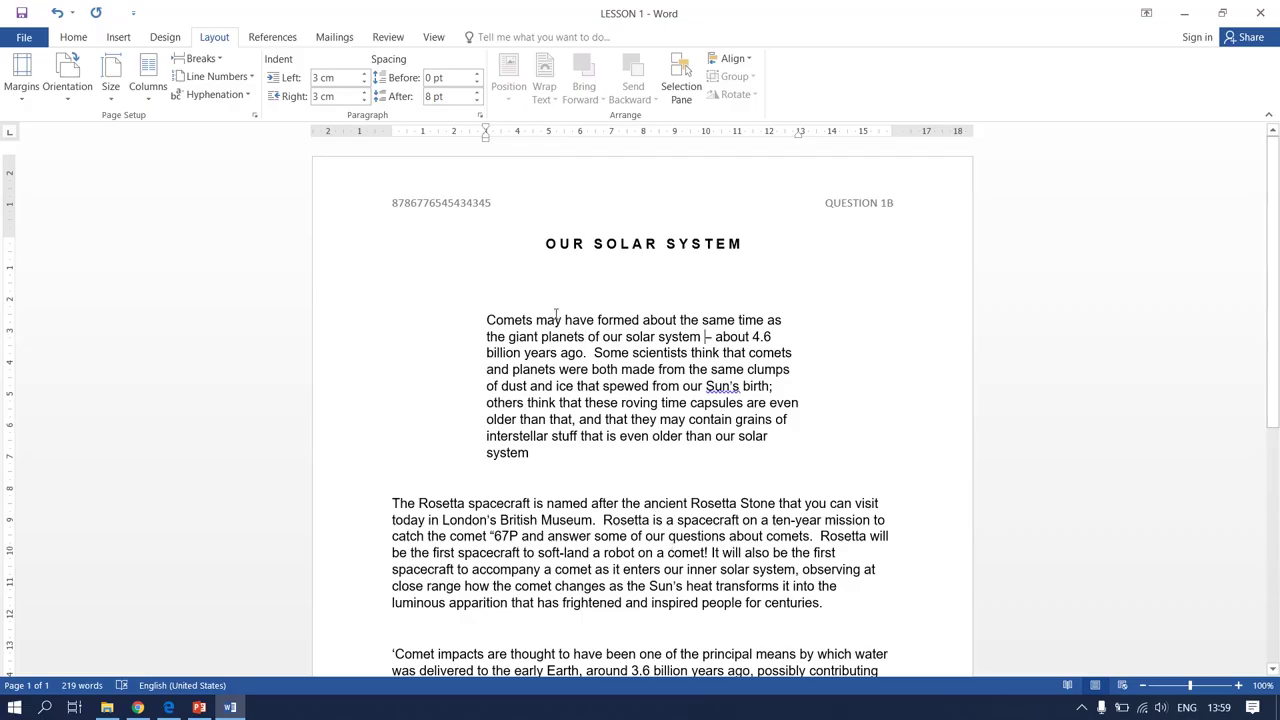
pyautogui.moveTo(485, 320); pyautogui.dragTo(535, 458)
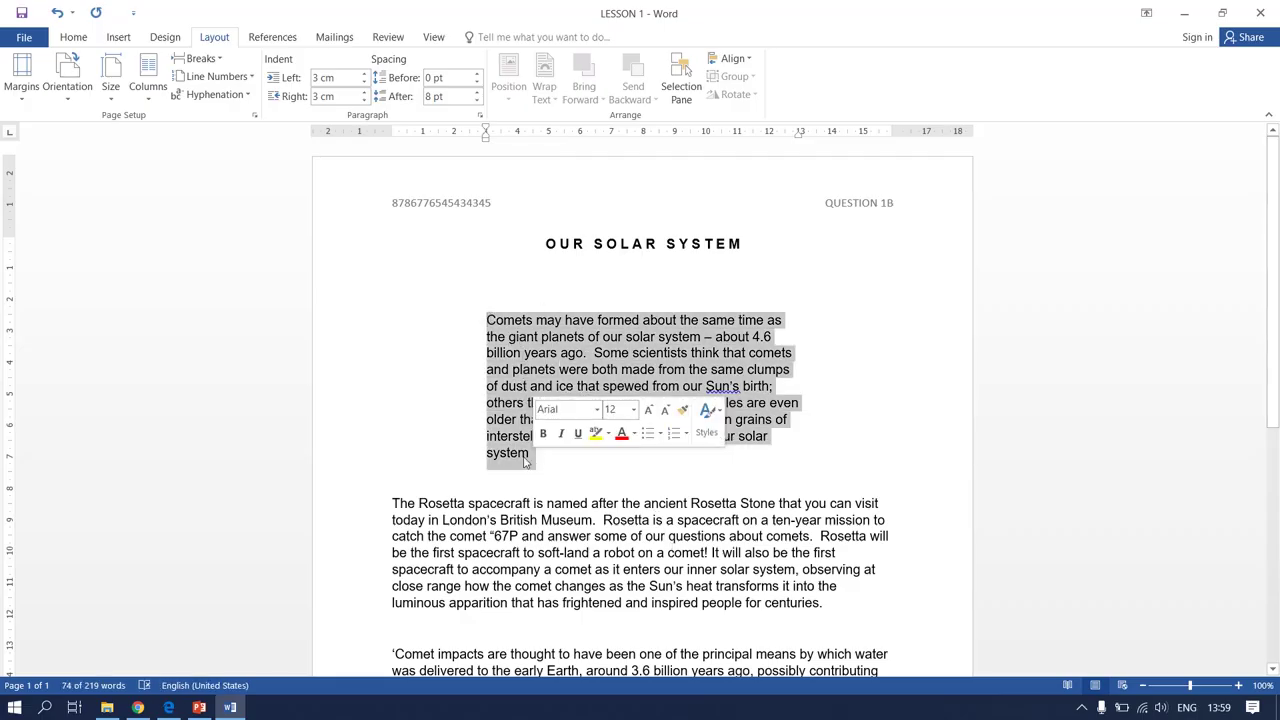
pyautogui.click(62, 38)
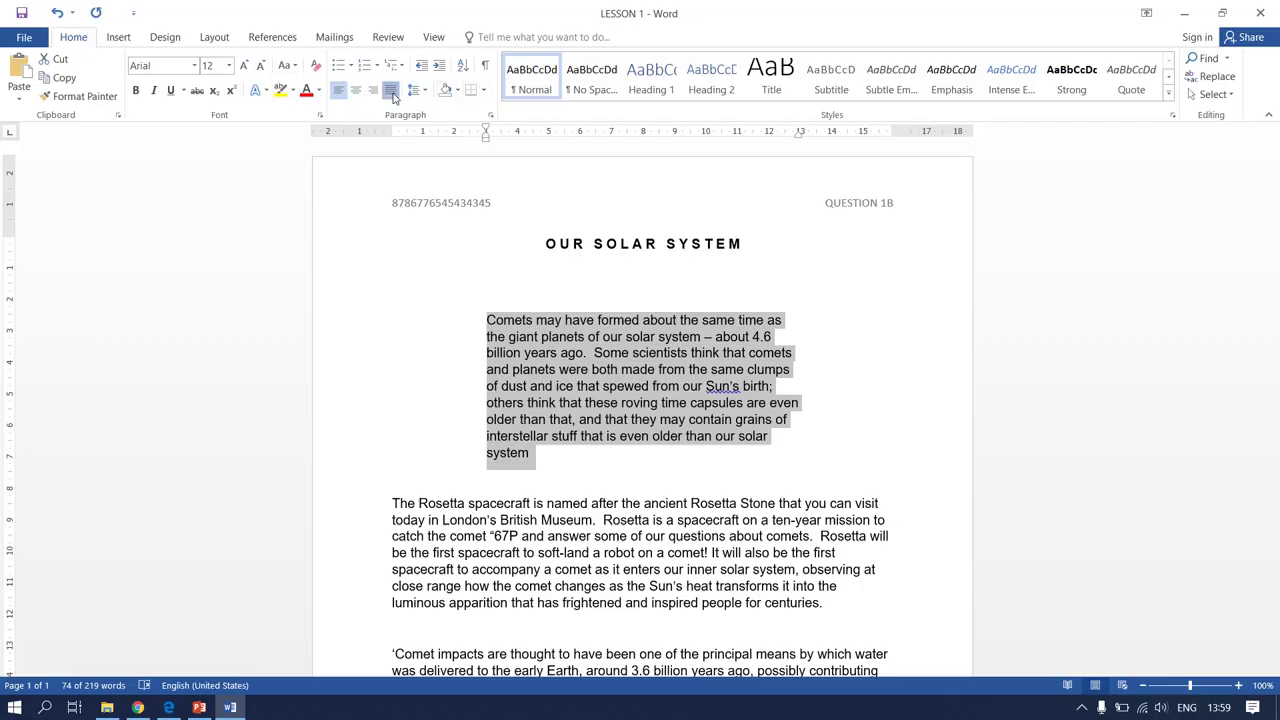
pyautogui.click(391, 91)
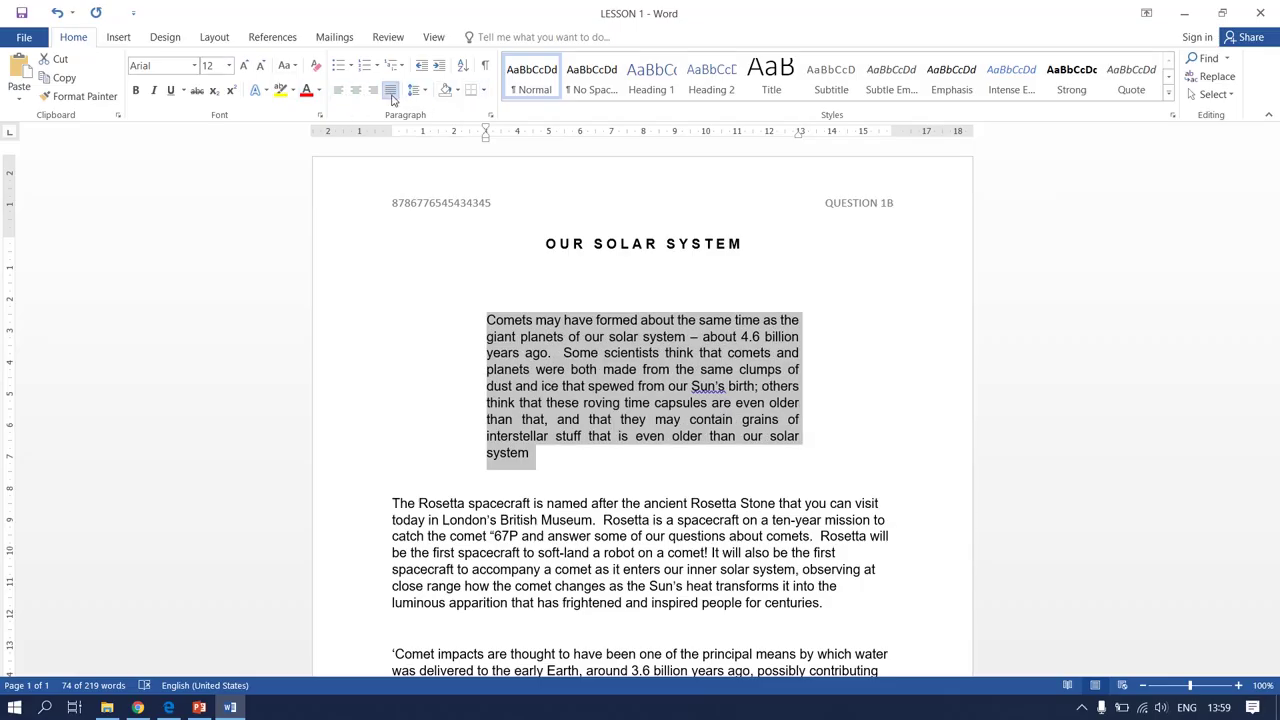
pyautogui.click(506, 481)
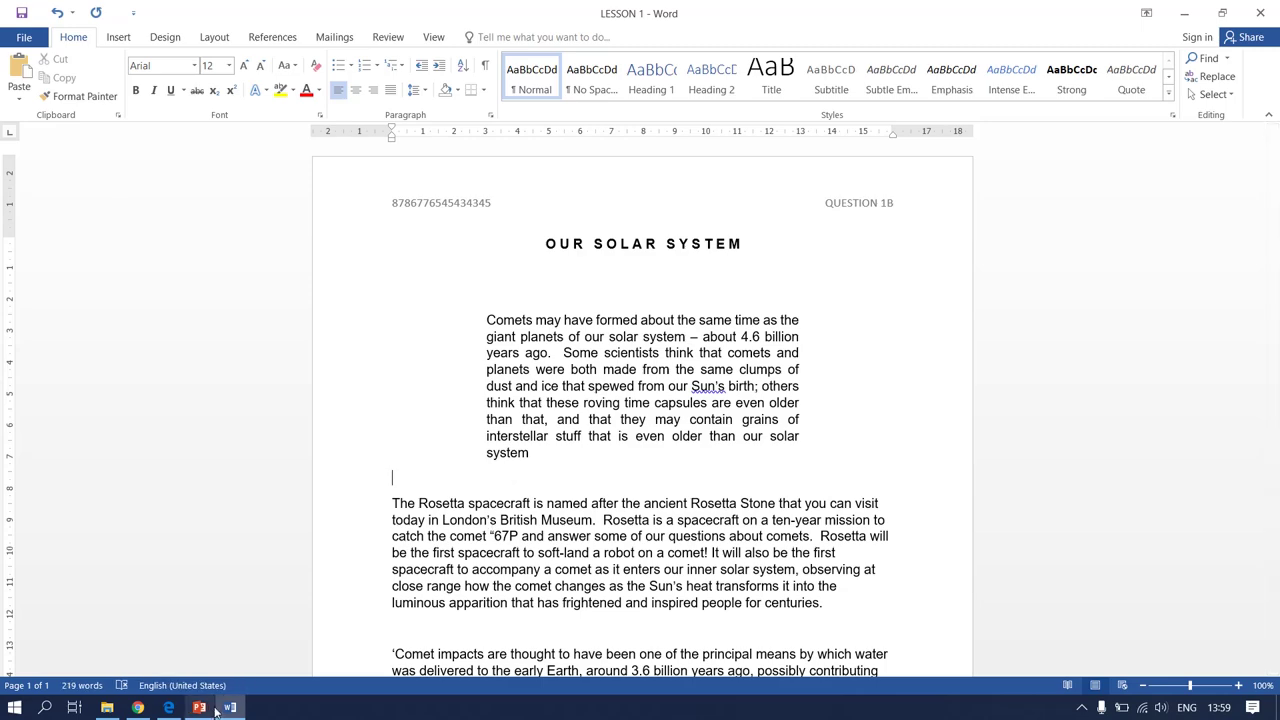
pyautogui.click(182, 710)
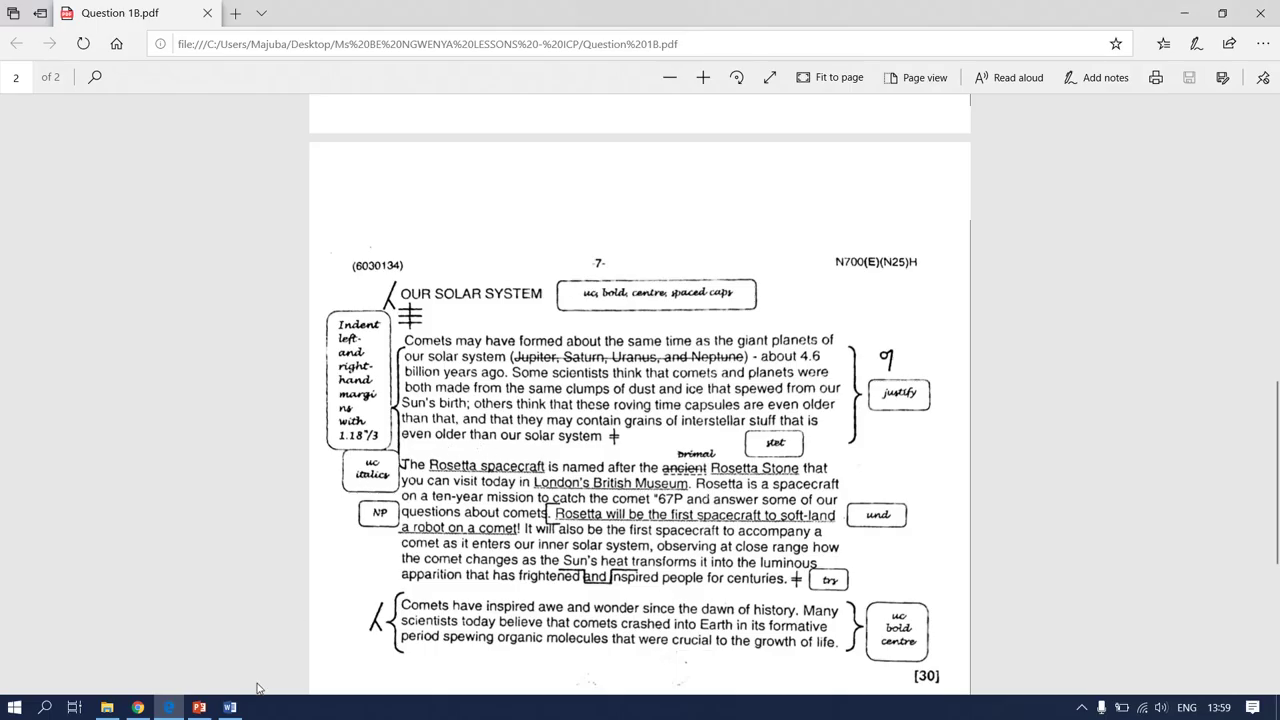
# Make 'Rosetta spacecraft' italic and uppercase
pyautogui.click(232, 706)
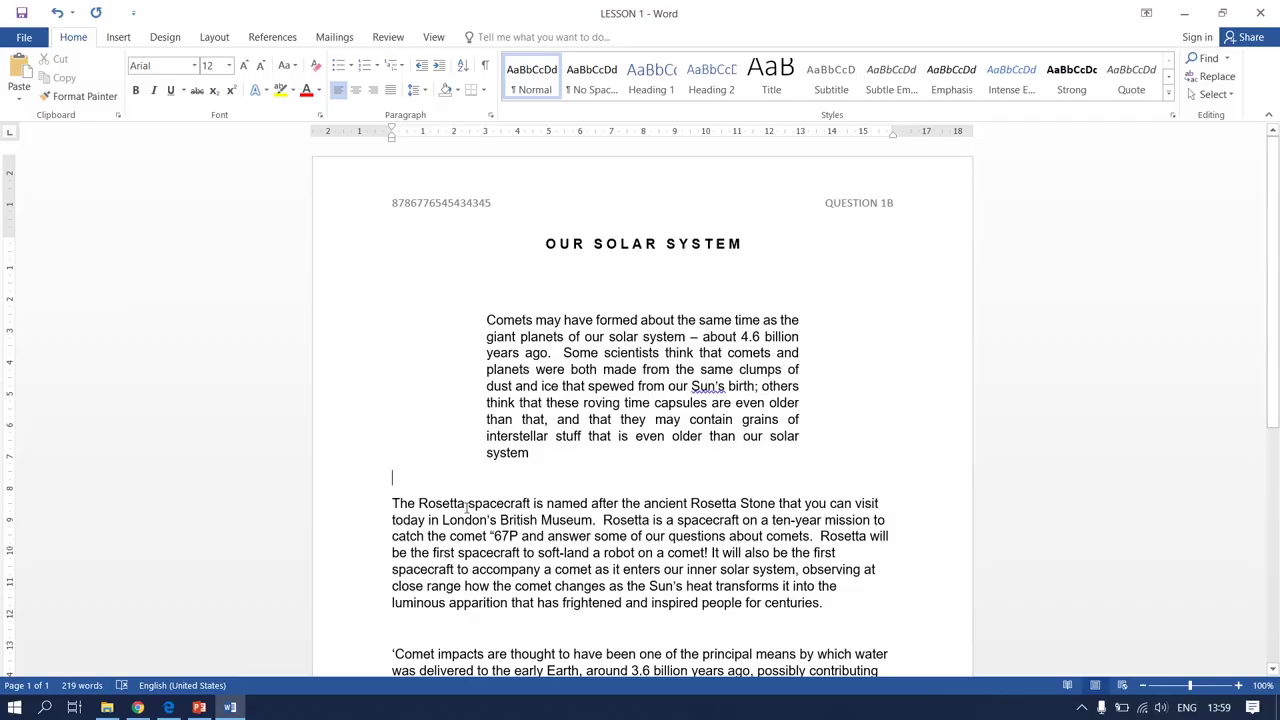
pyautogui.moveTo(419, 504); pyautogui.dragTo(533, 504)
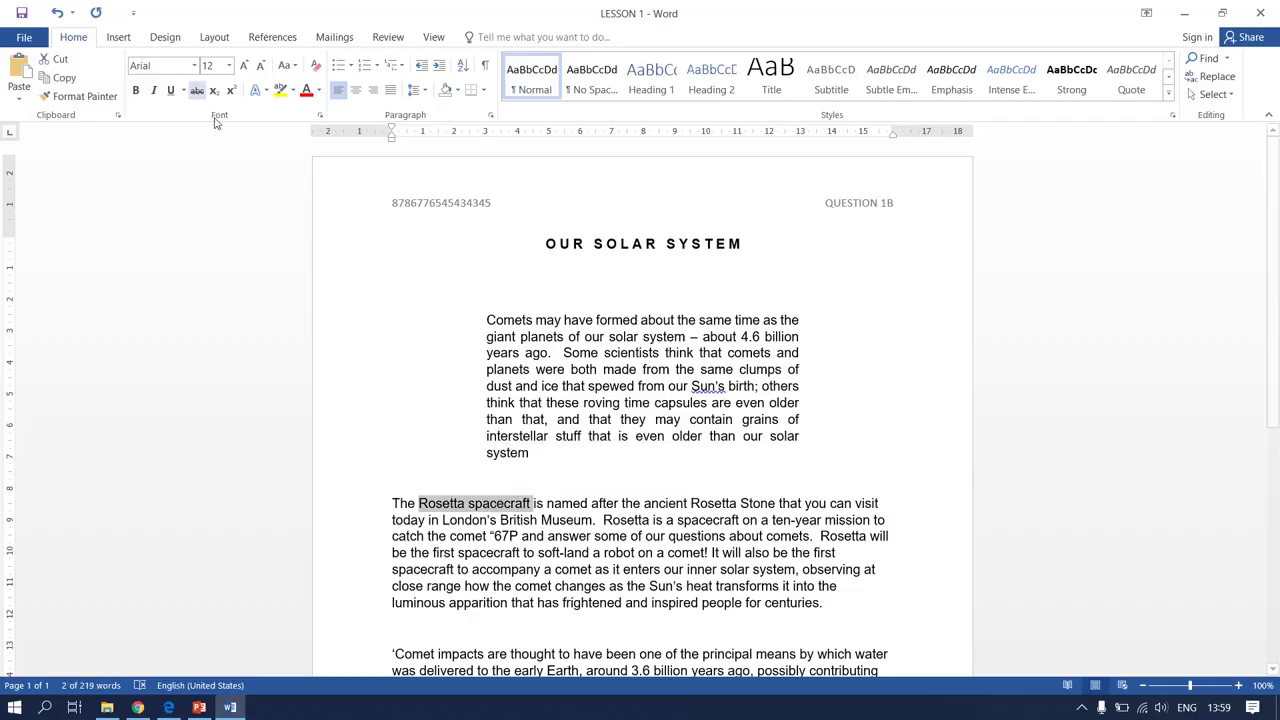
pyautogui.click(153, 91)
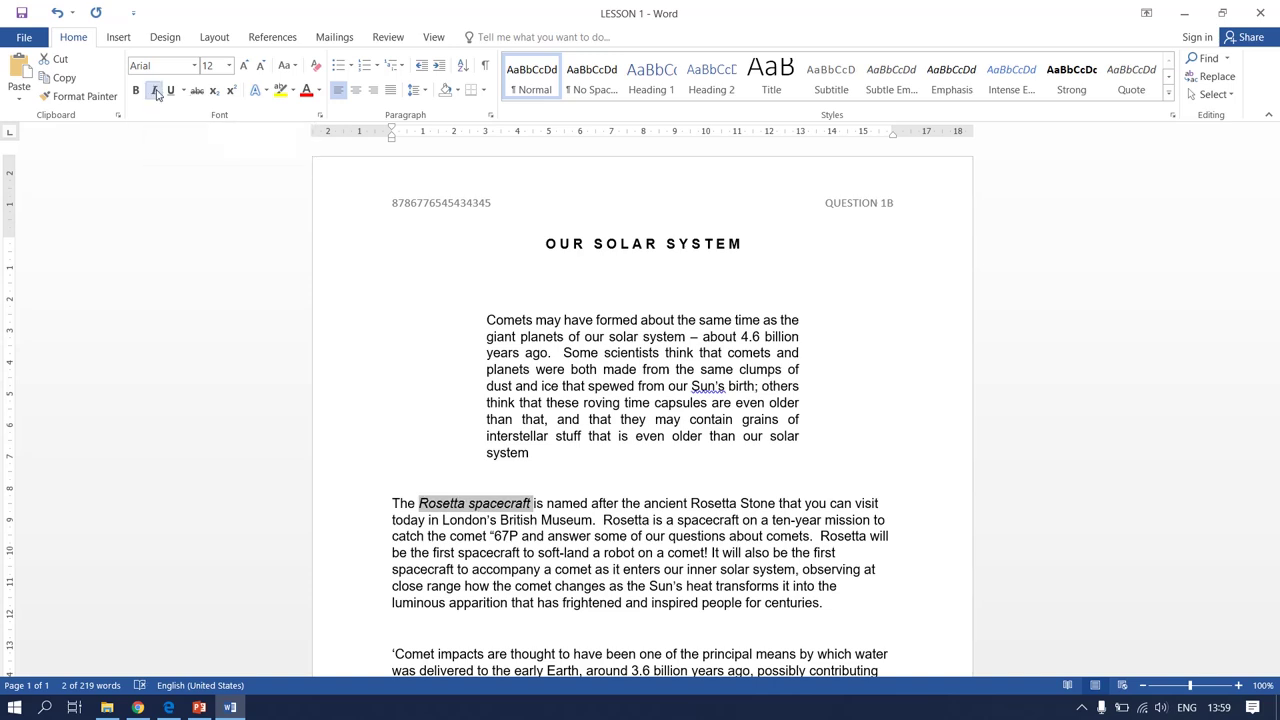
pyautogui.click(296, 66)
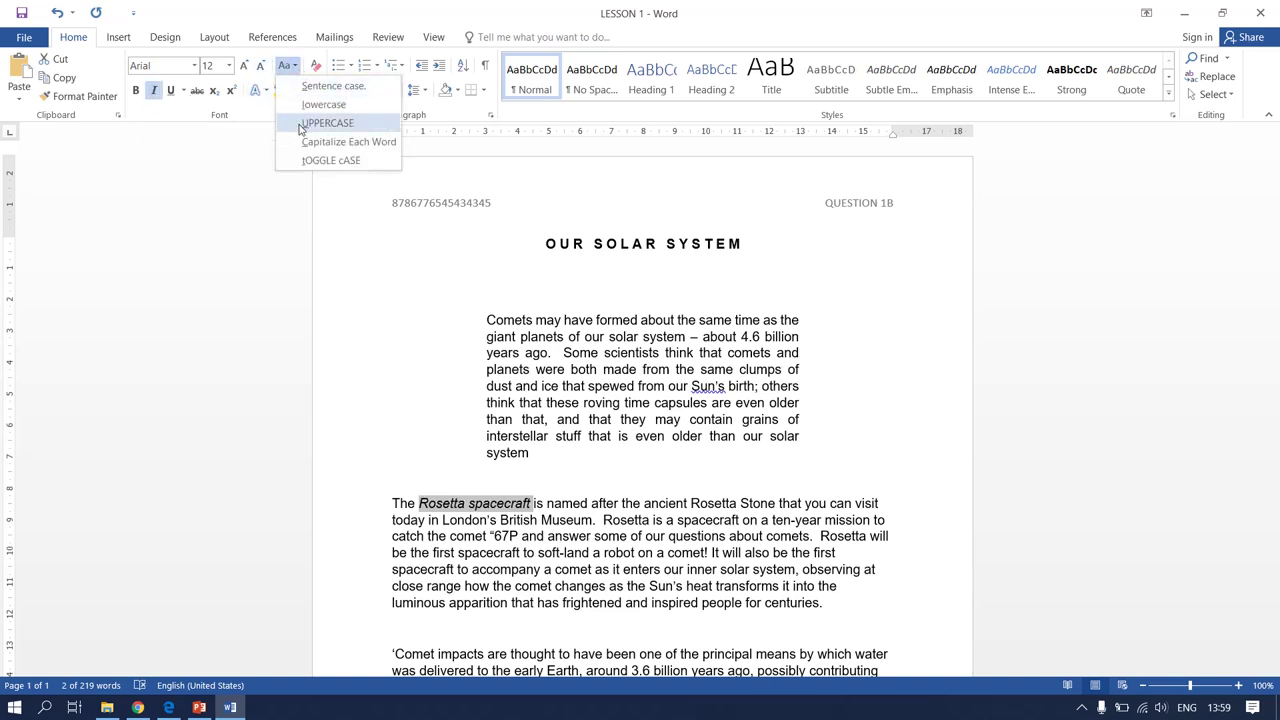
pyautogui.click(302, 124)
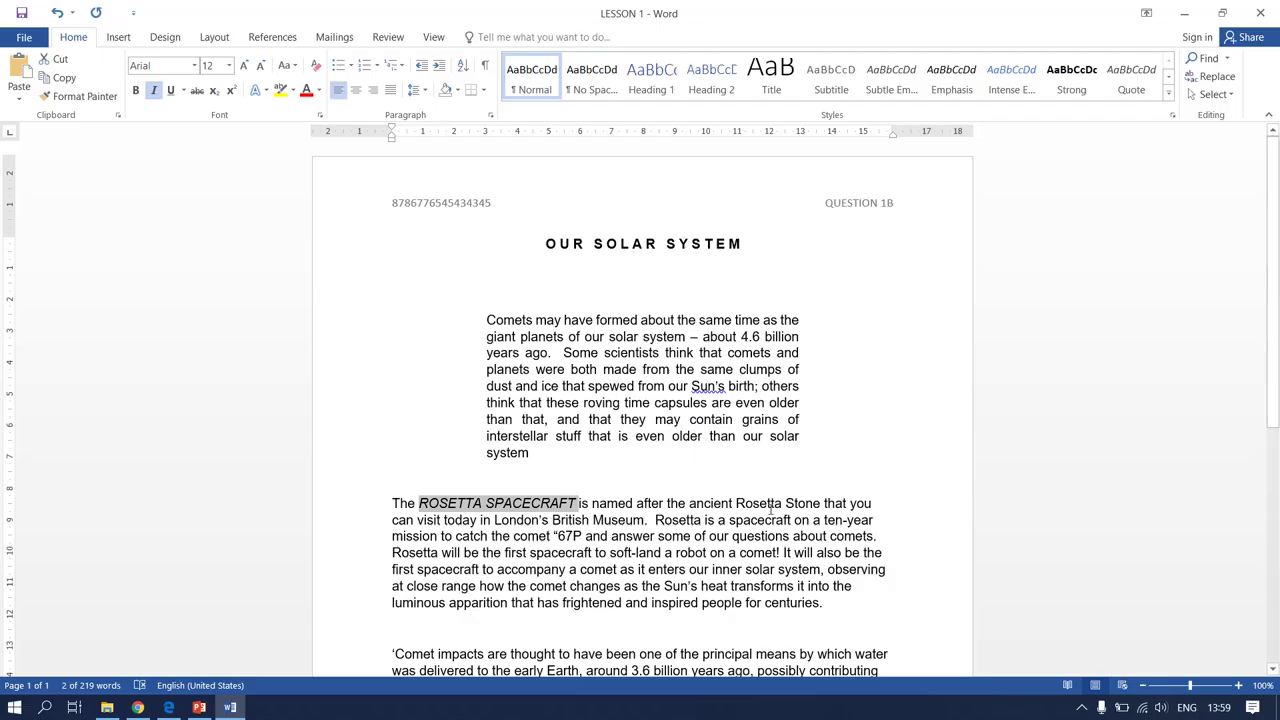
# Make 'Rosetta Stone' italic and uppercase
pyautogui.moveTo(736, 504); pyautogui.dragTo(810, 505)
pyautogui.moveTo(806, 503); pyautogui.dragTo(822, 503)
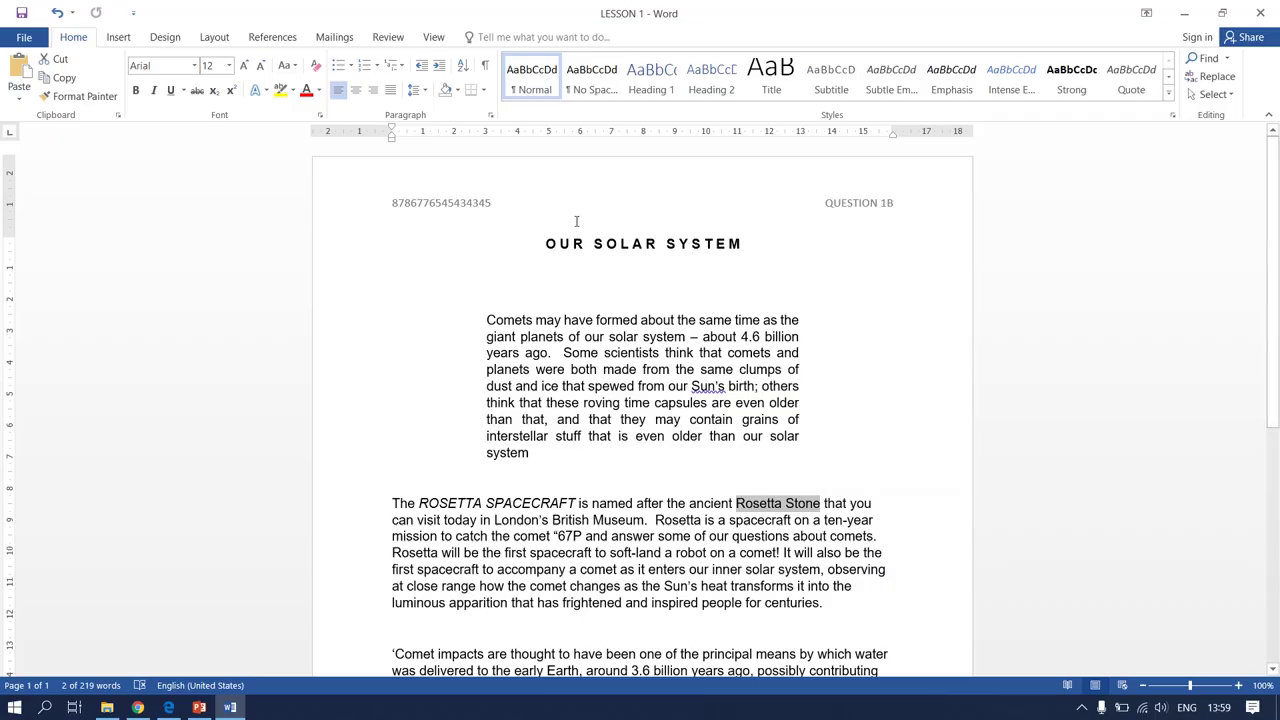
pyautogui.click(153, 90)
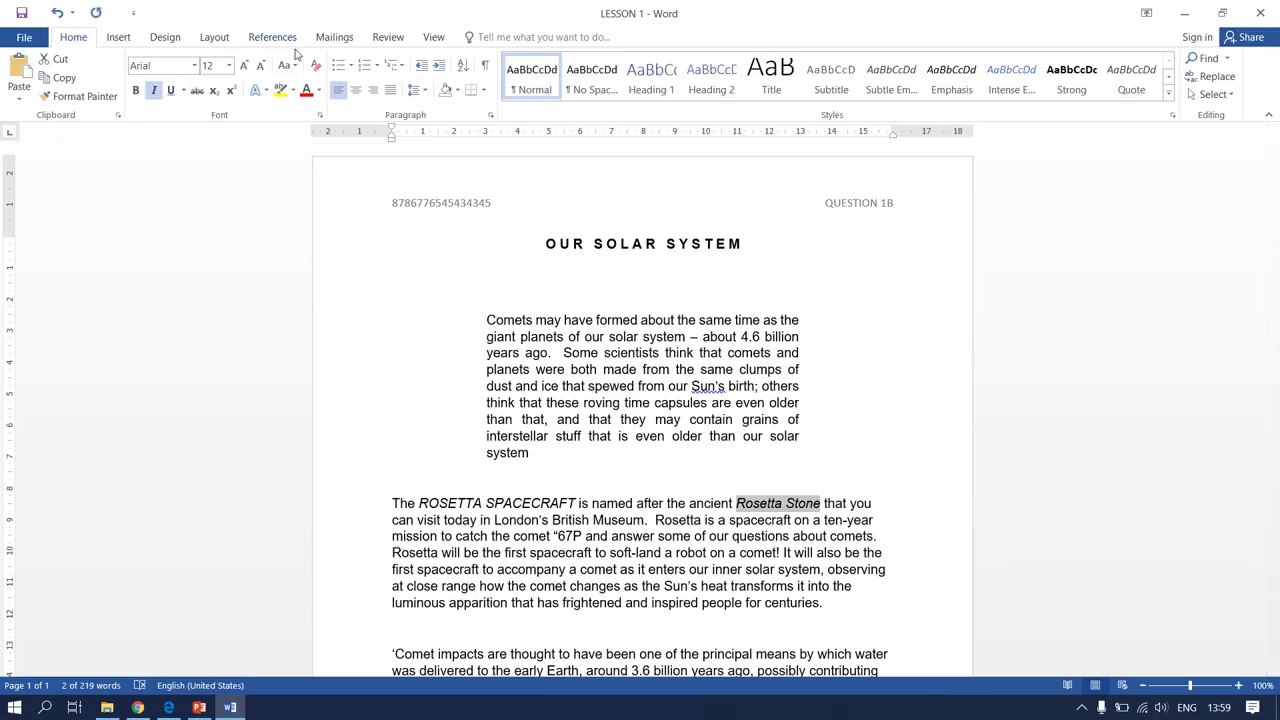
pyautogui.click(292, 65)
pyautogui.click(320, 122)
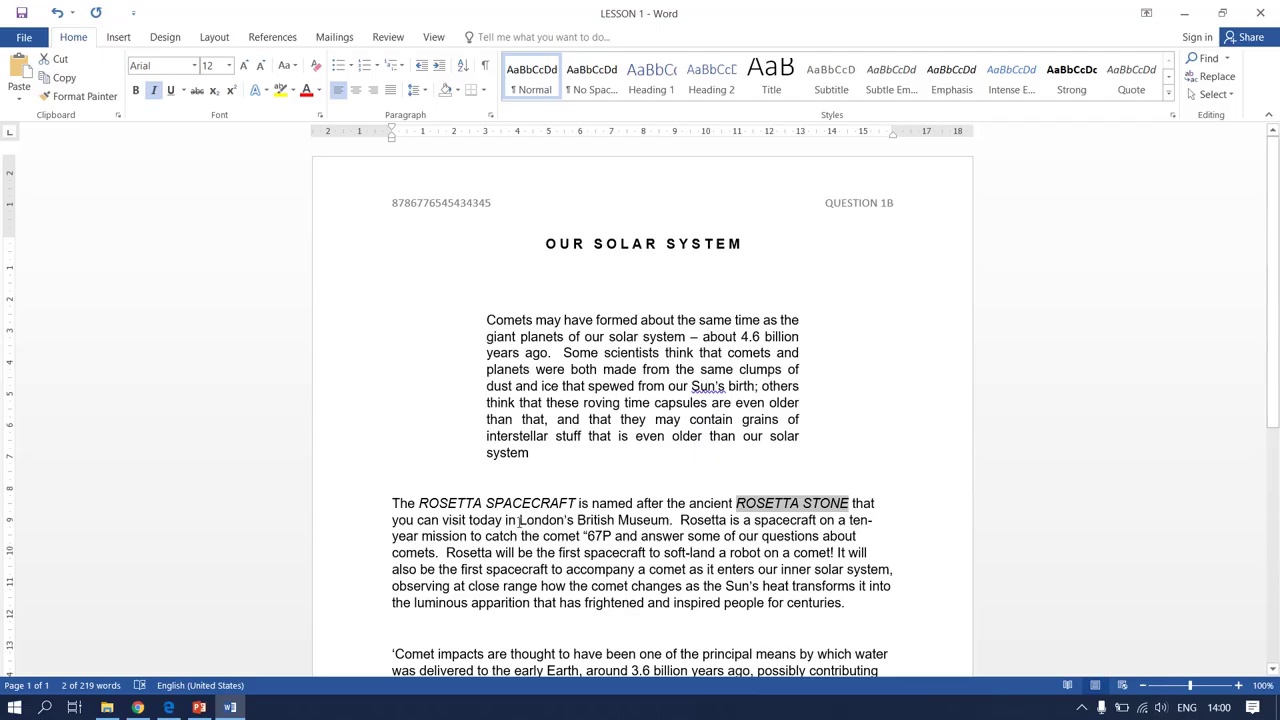
# Make 'London's British Museum' italic and uppercase, then view the exam PDF
pyautogui.moveTo(520, 519); pyautogui.dragTo(669, 520)
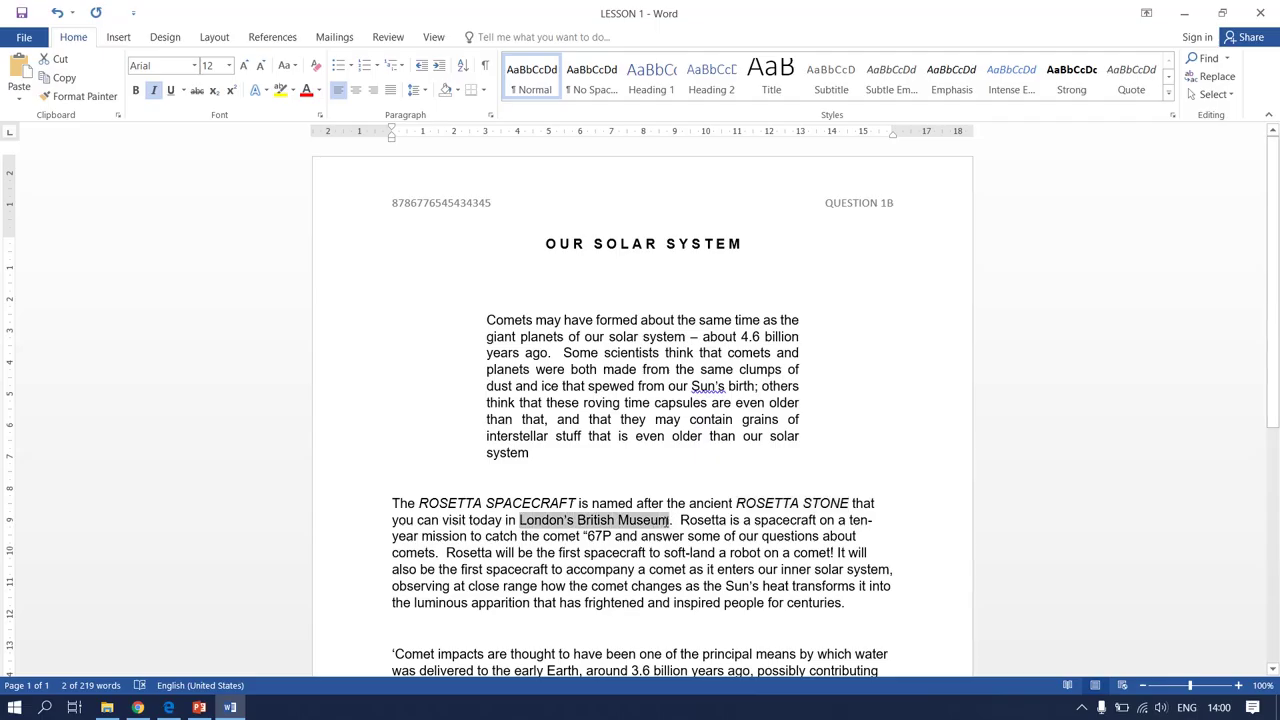
pyautogui.moveTo(669, 520); pyautogui.dragTo(670, 521)
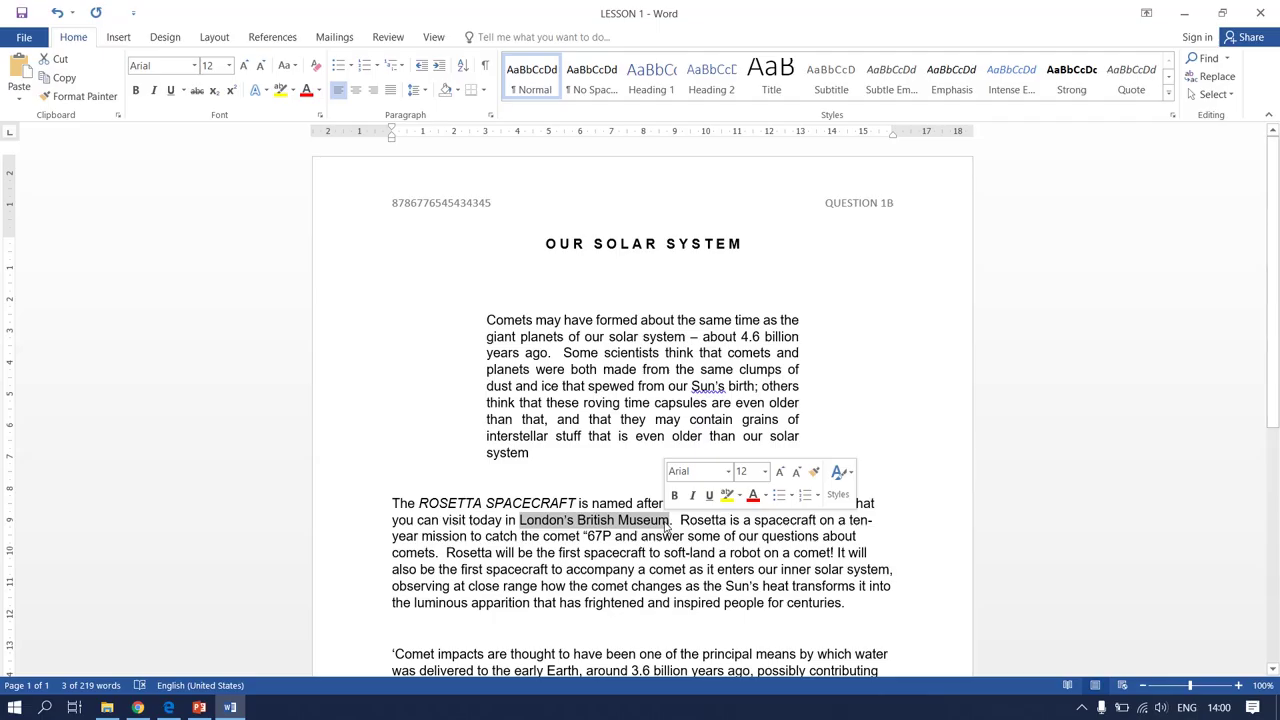
pyautogui.click(153, 91)
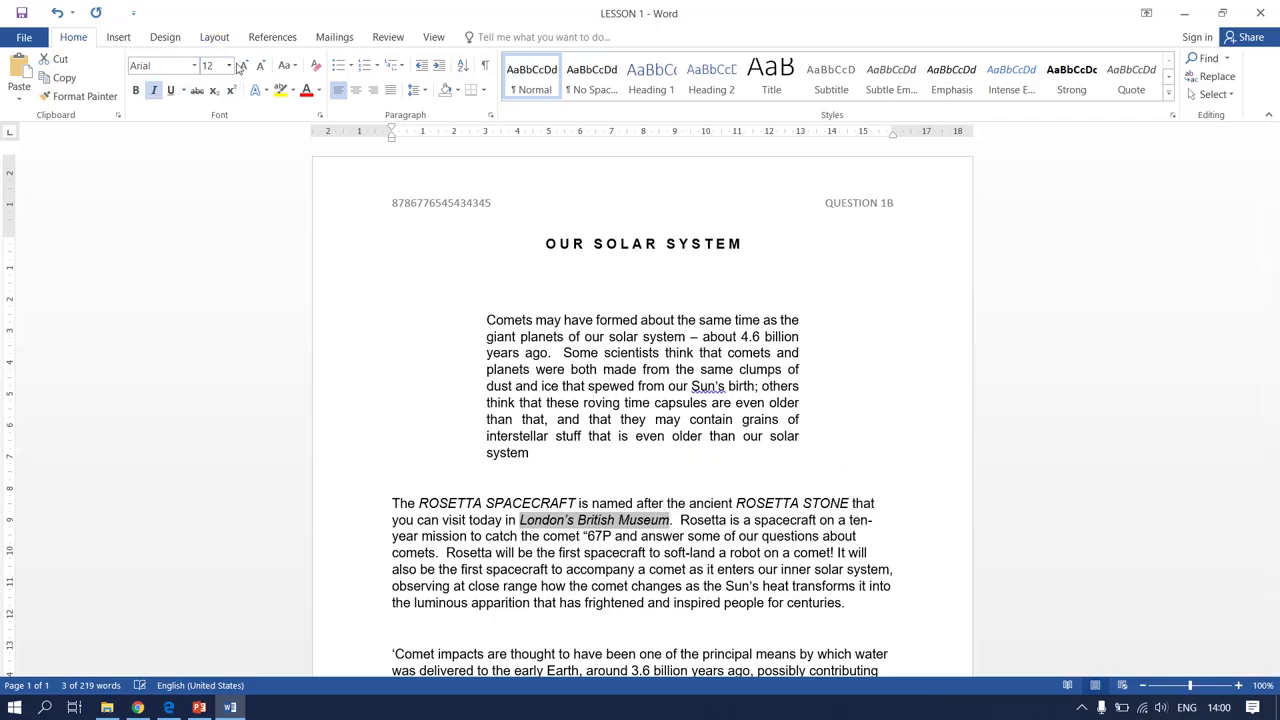
pyautogui.click(290, 67)
pyautogui.click(321, 125)
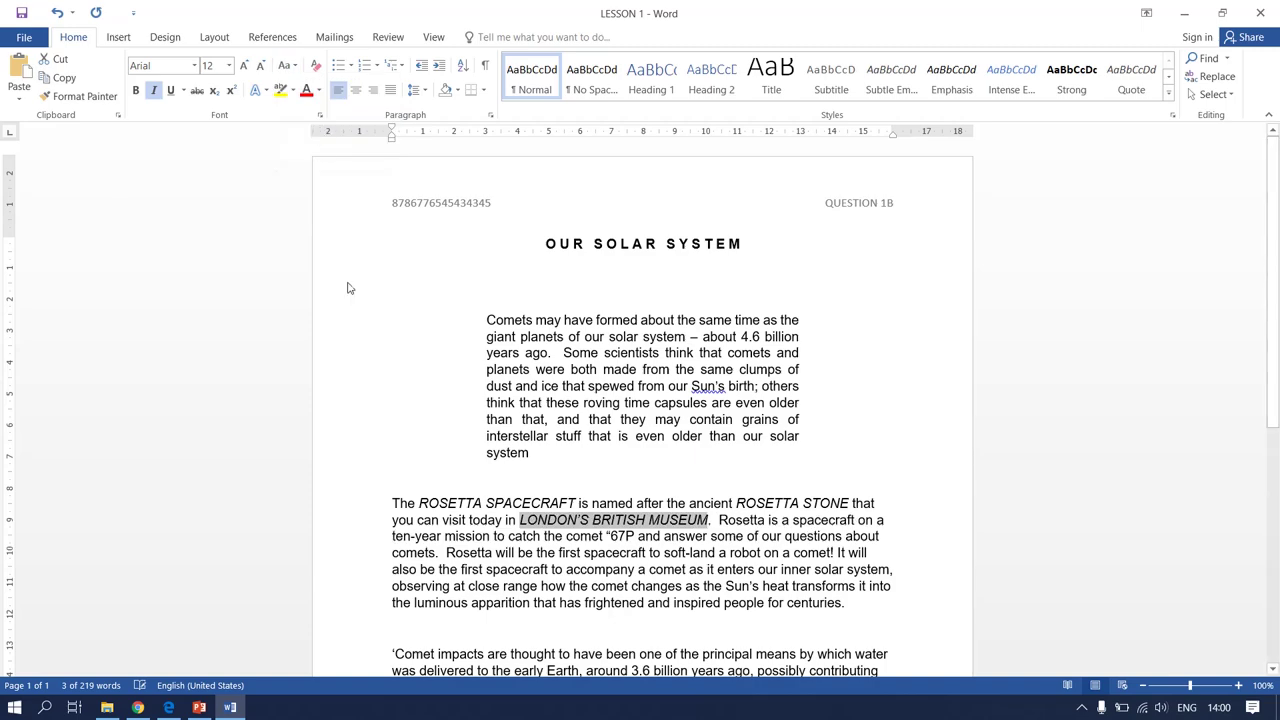
pyautogui.click(628, 519)
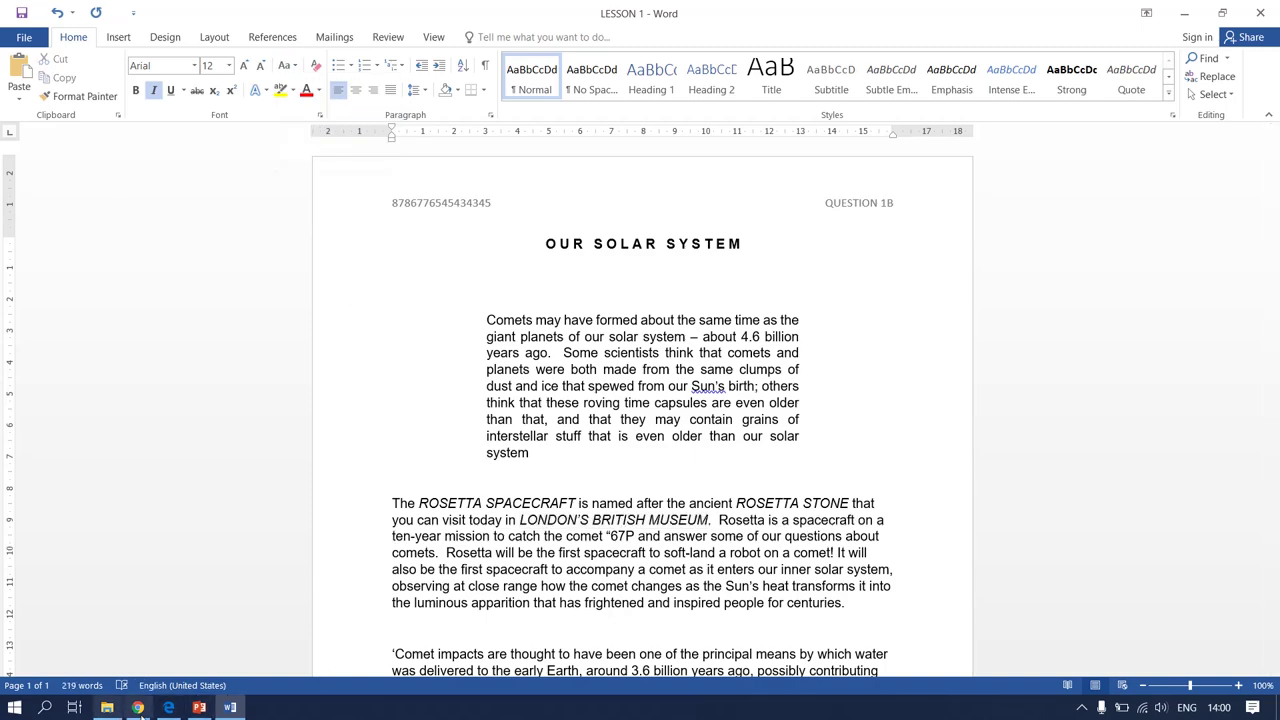
pyautogui.click(170, 707)
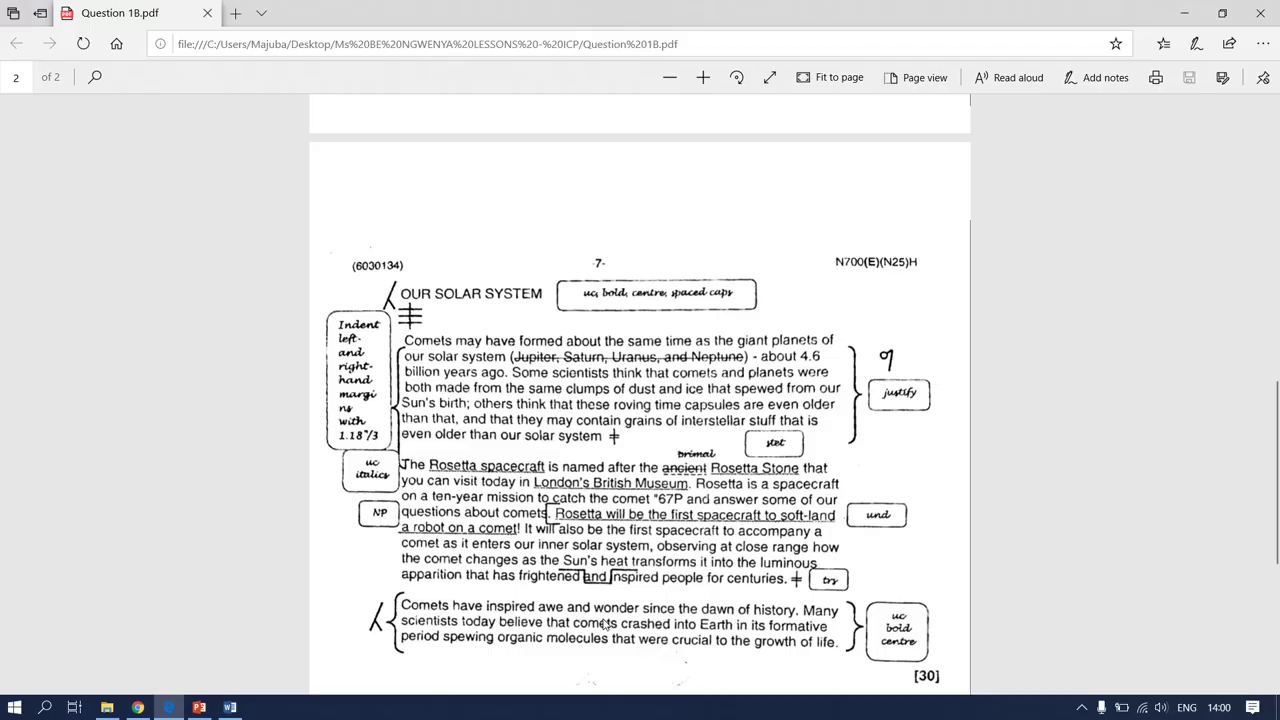
# Start a new paragraph at 'Rosetta will be the first spacecraft', removing the stray space
pyautogui.click(230, 708)
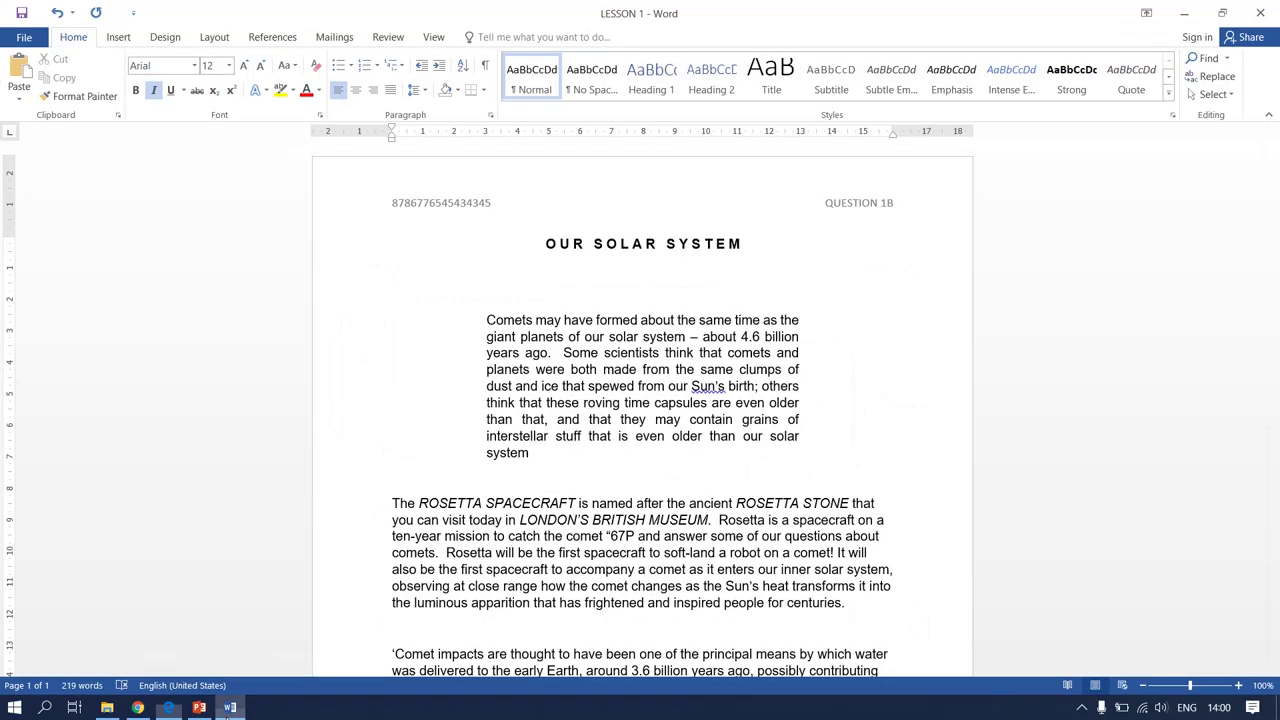
pyautogui.click(444, 554)
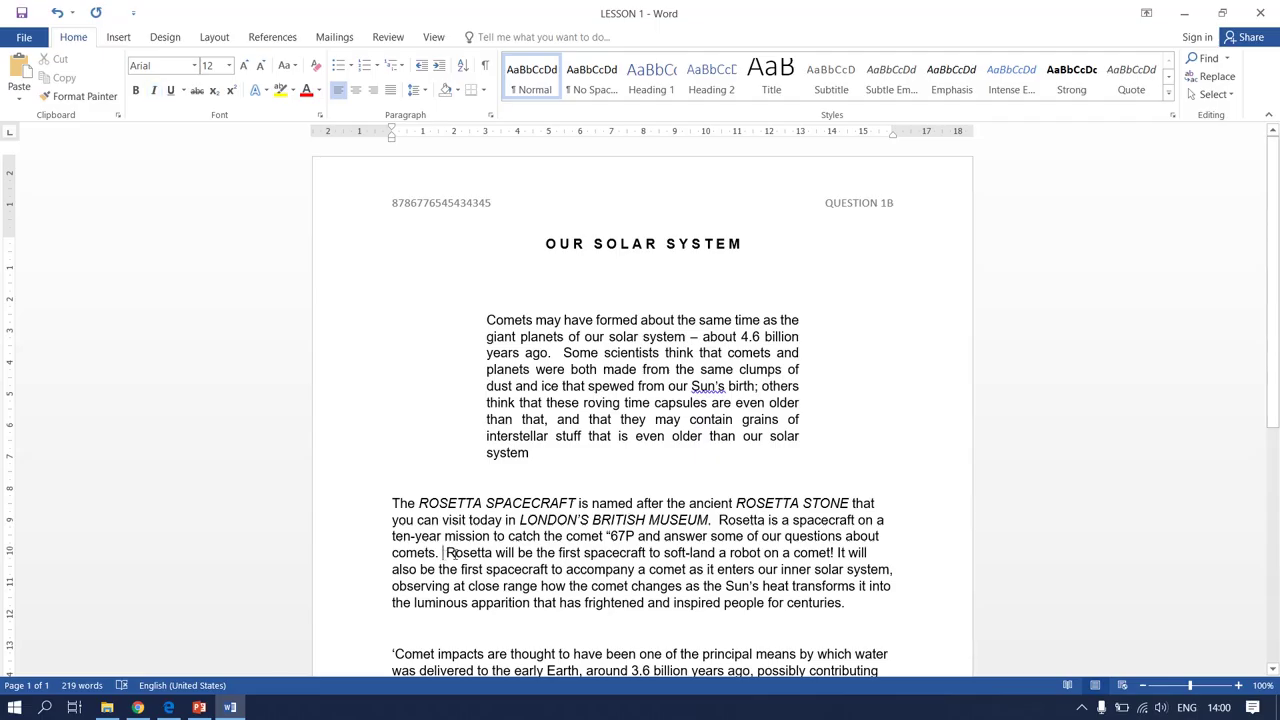
pyautogui.press('Return')
pyautogui.press('Return')
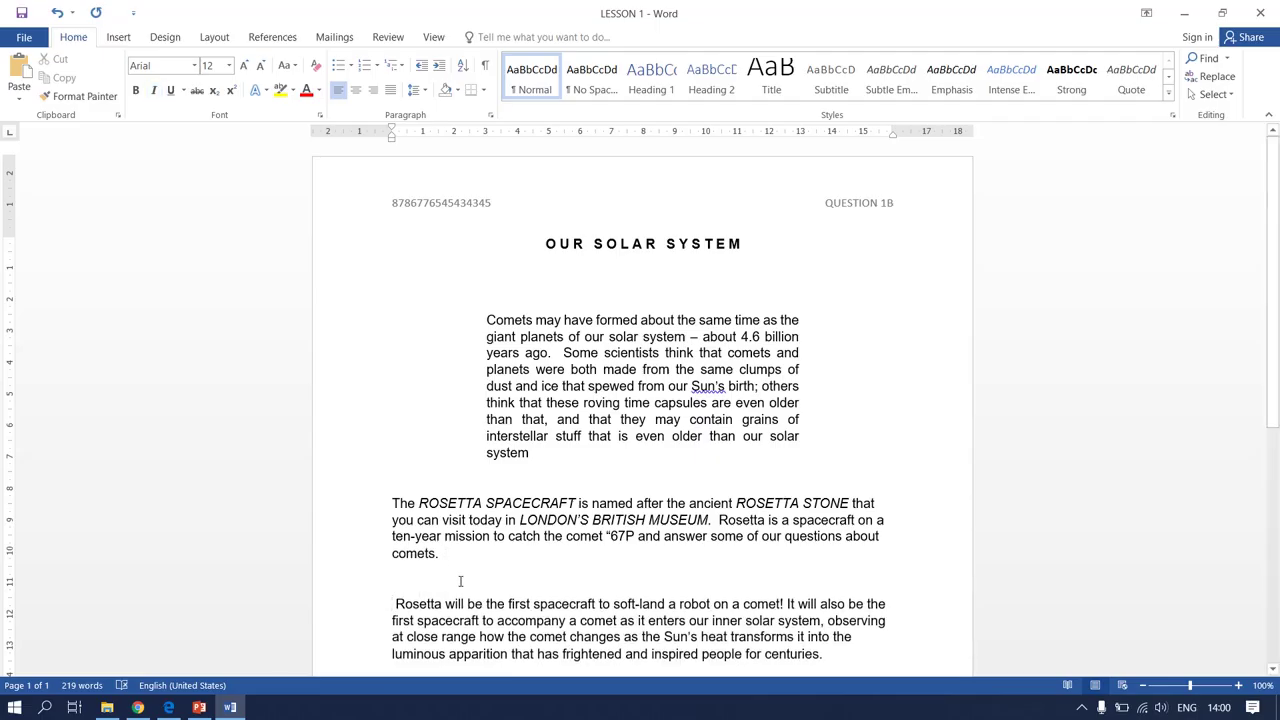
pyautogui.press('BackSpace')
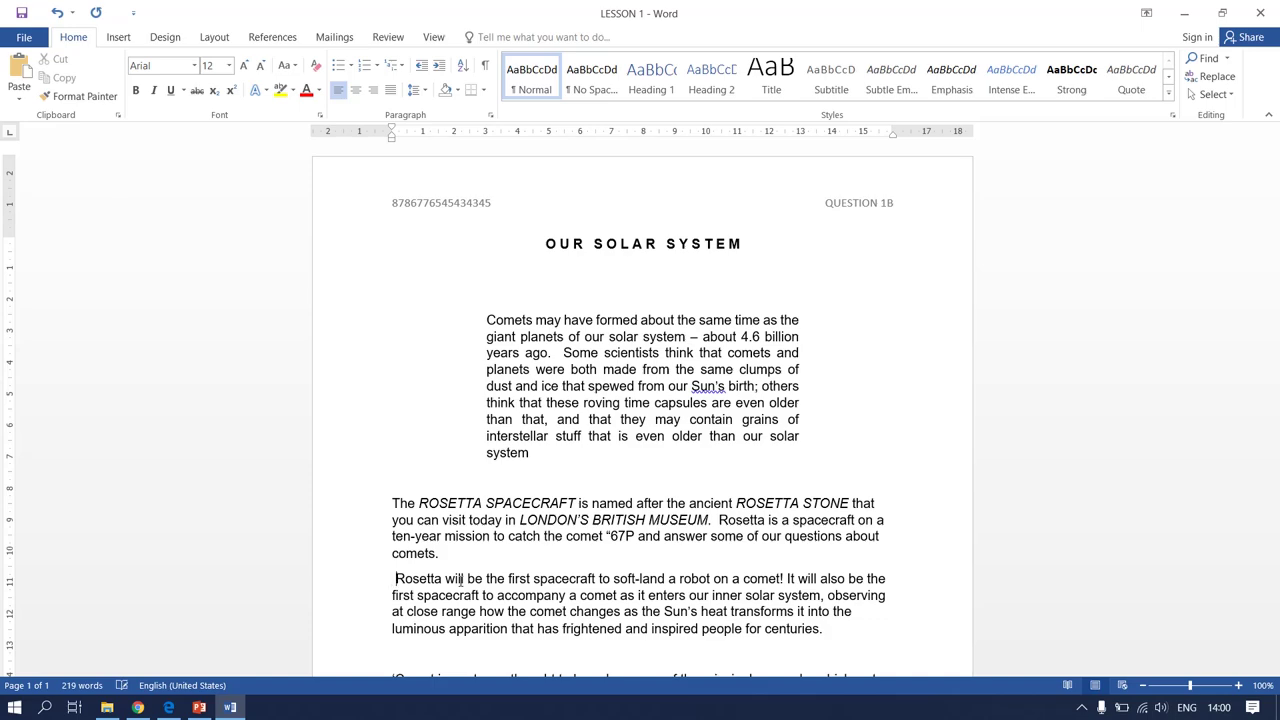
pyautogui.press('BackSpace')
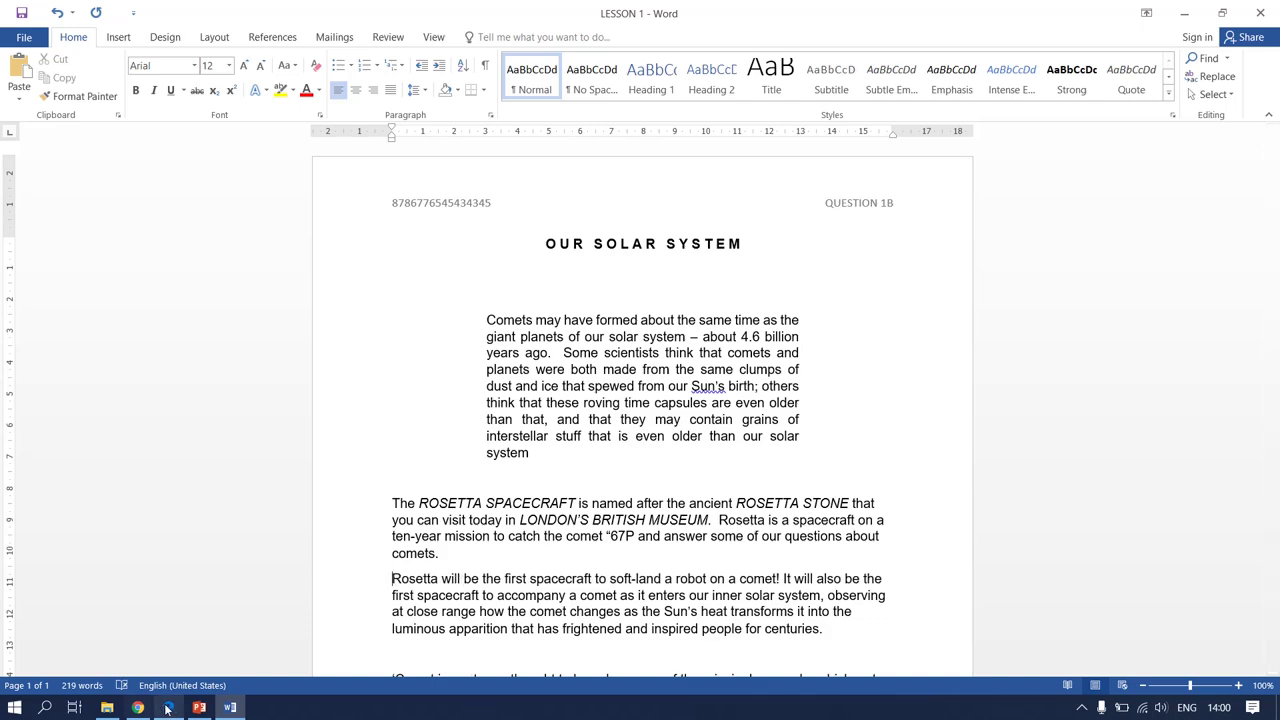
pyautogui.click(168, 707)
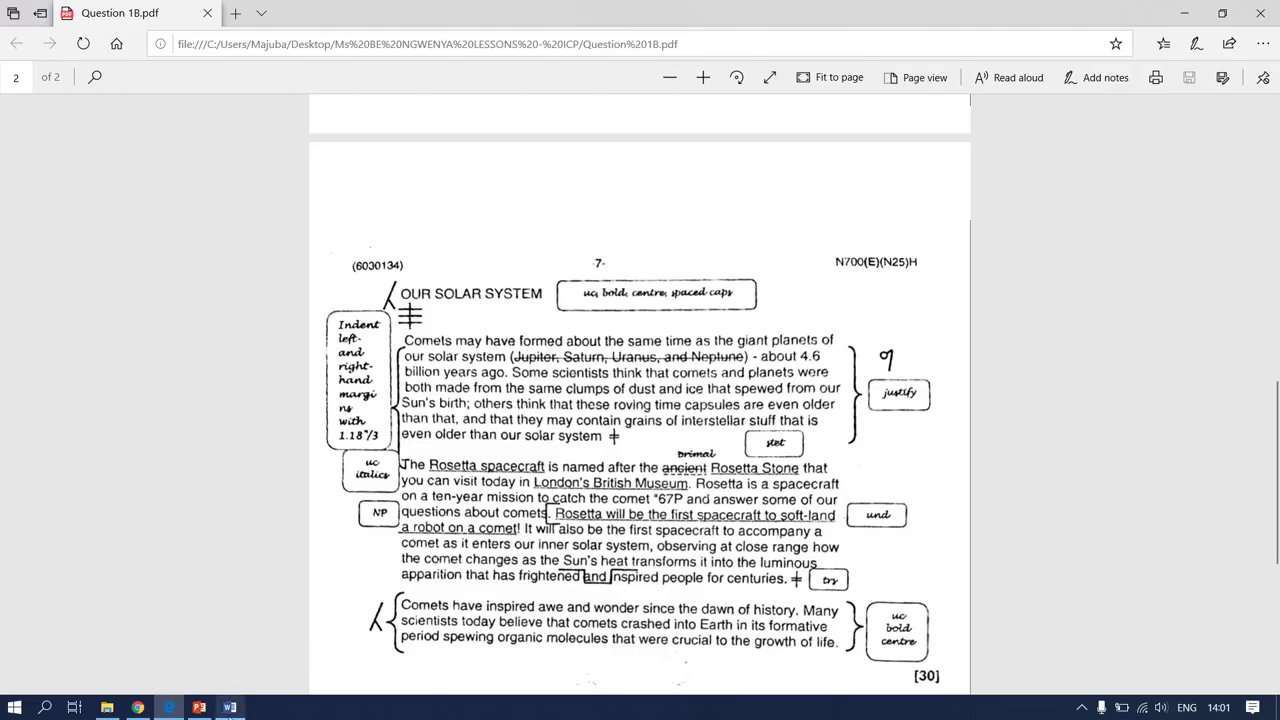
# Return to the LESSON 1 Word document after reviewing the PDF marks
pyautogui.click(230, 707)
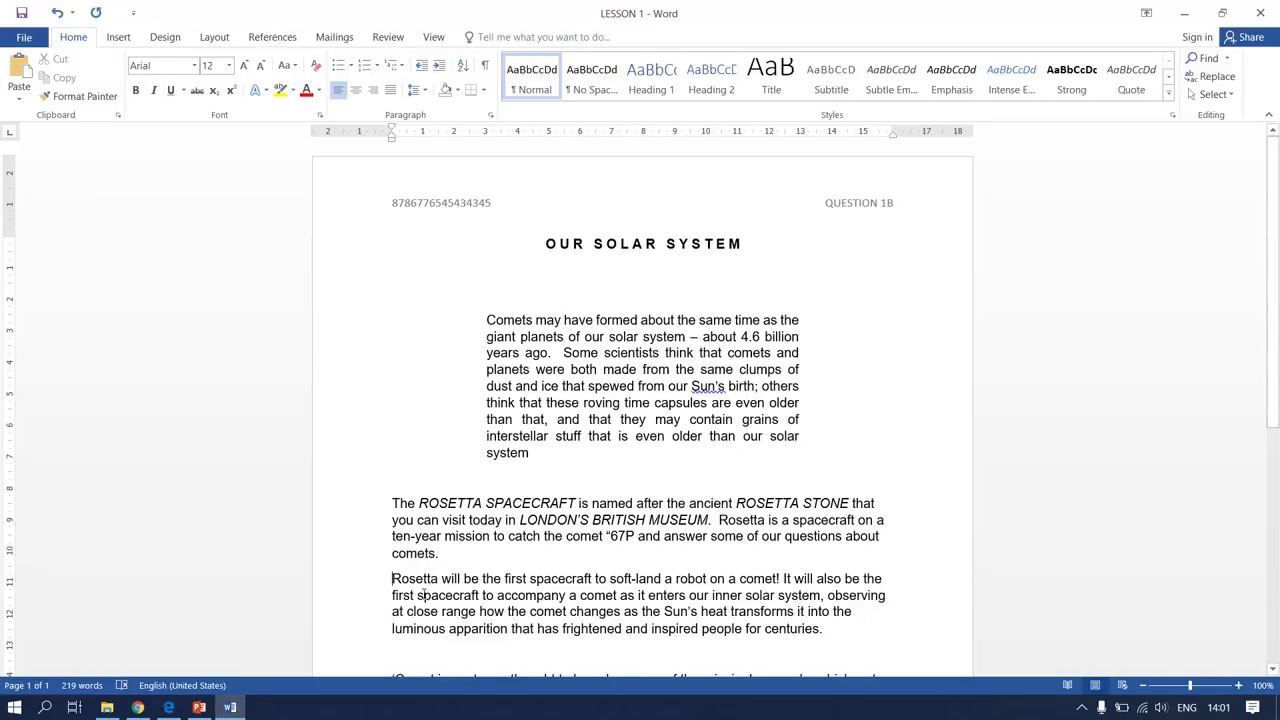
# Underline 'Rosetta will be the first spacecraft to soft-land a robot on a comet'
pyautogui.moveTo(392, 578); pyautogui.dragTo(779, 580)
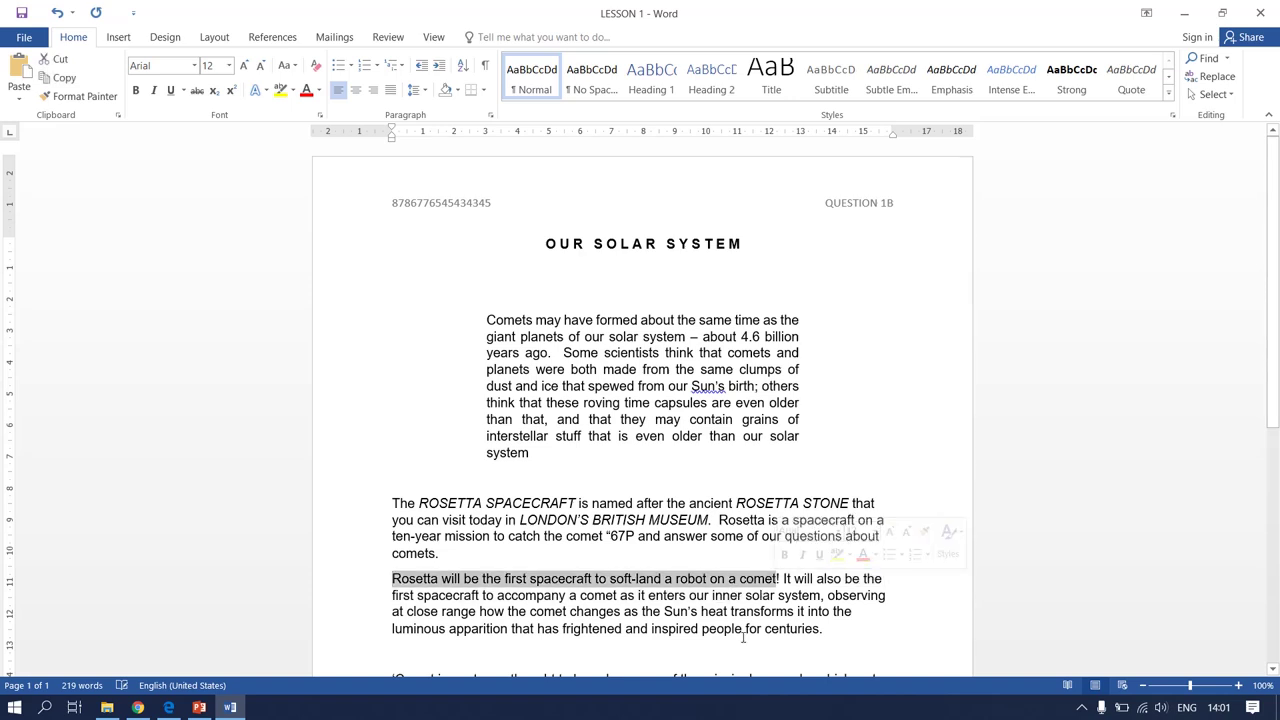
pyautogui.click(170, 90)
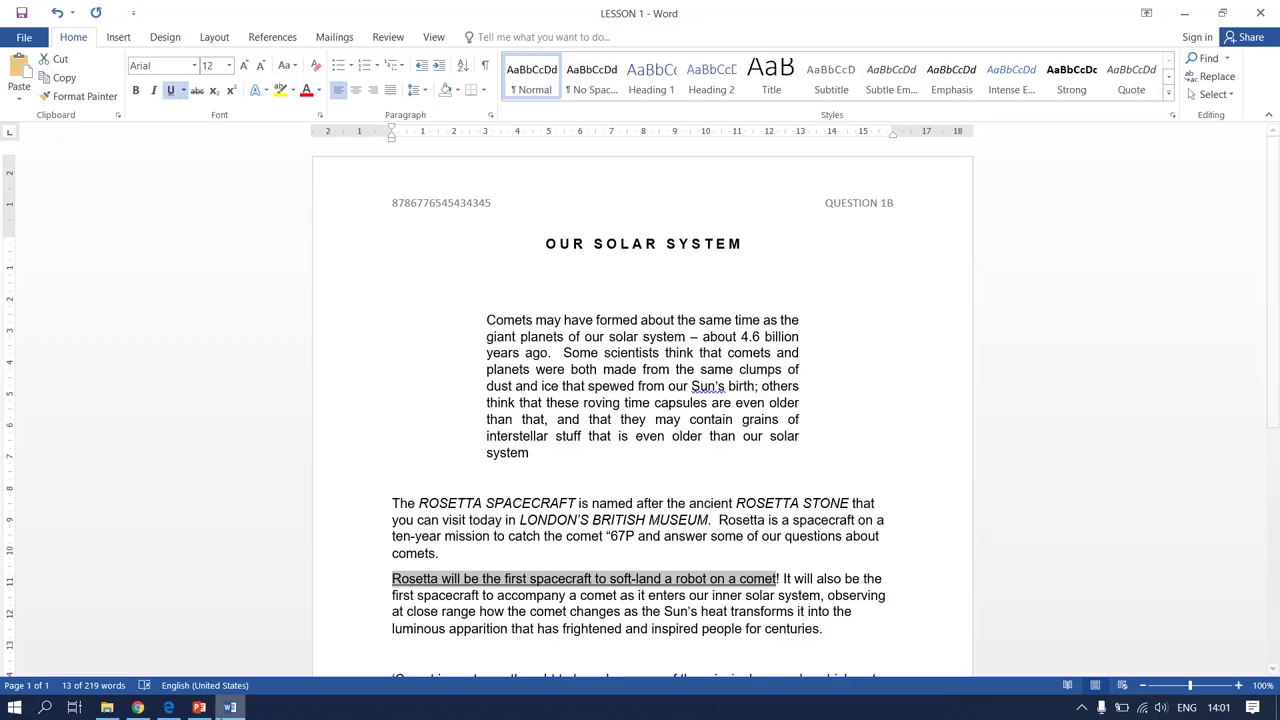
pyautogui.click(697, 628)
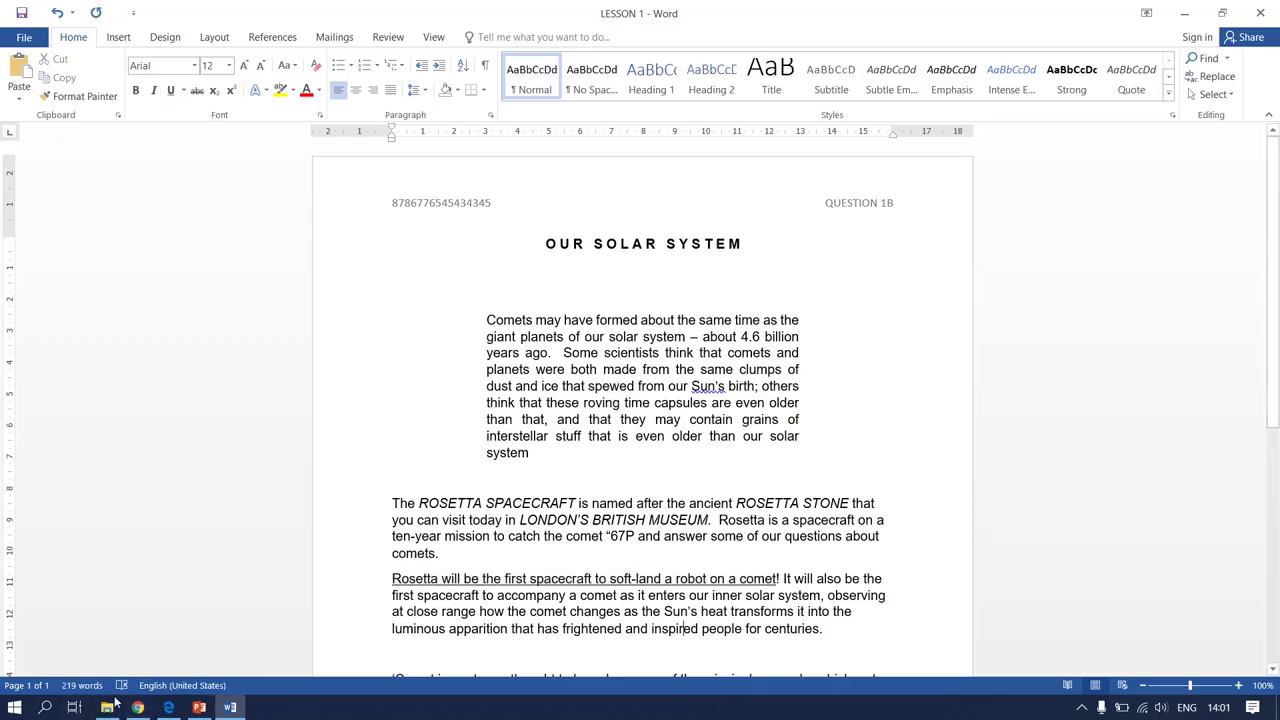
# Check the exam PDF's proof marks, then return to the LESSON 1 document
pyautogui.click(168, 707)
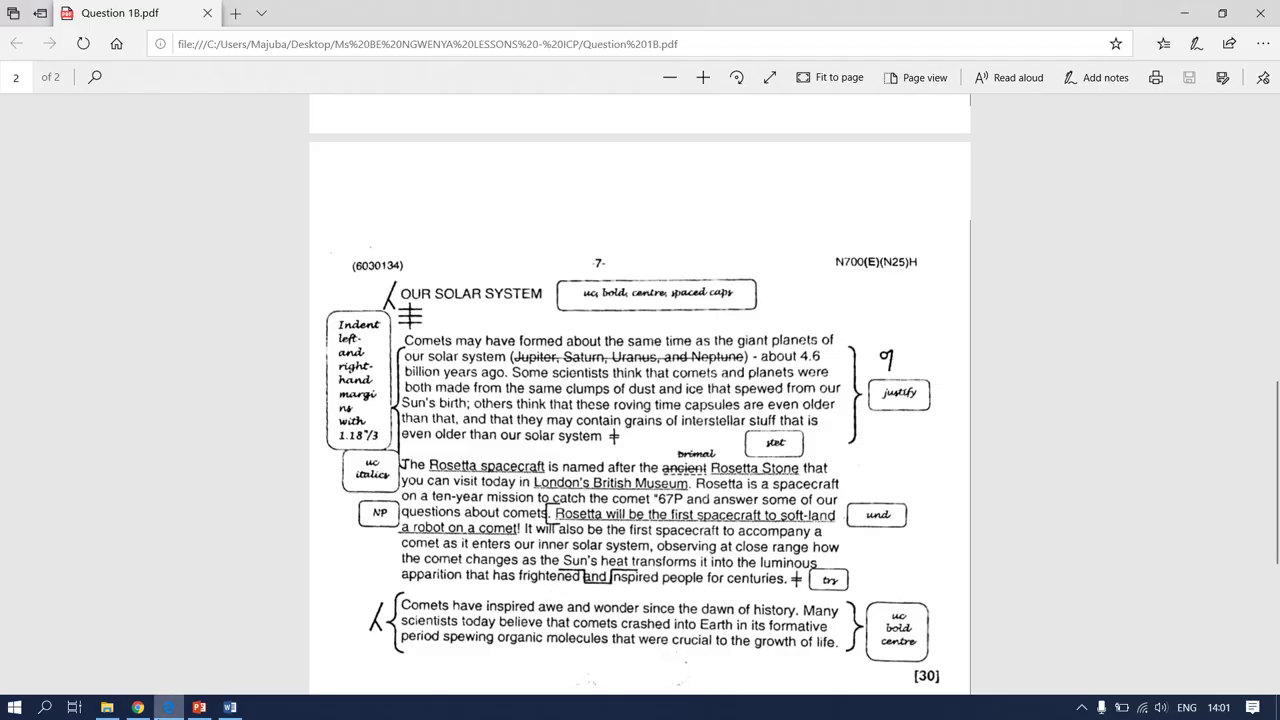
pyautogui.click(230, 707)
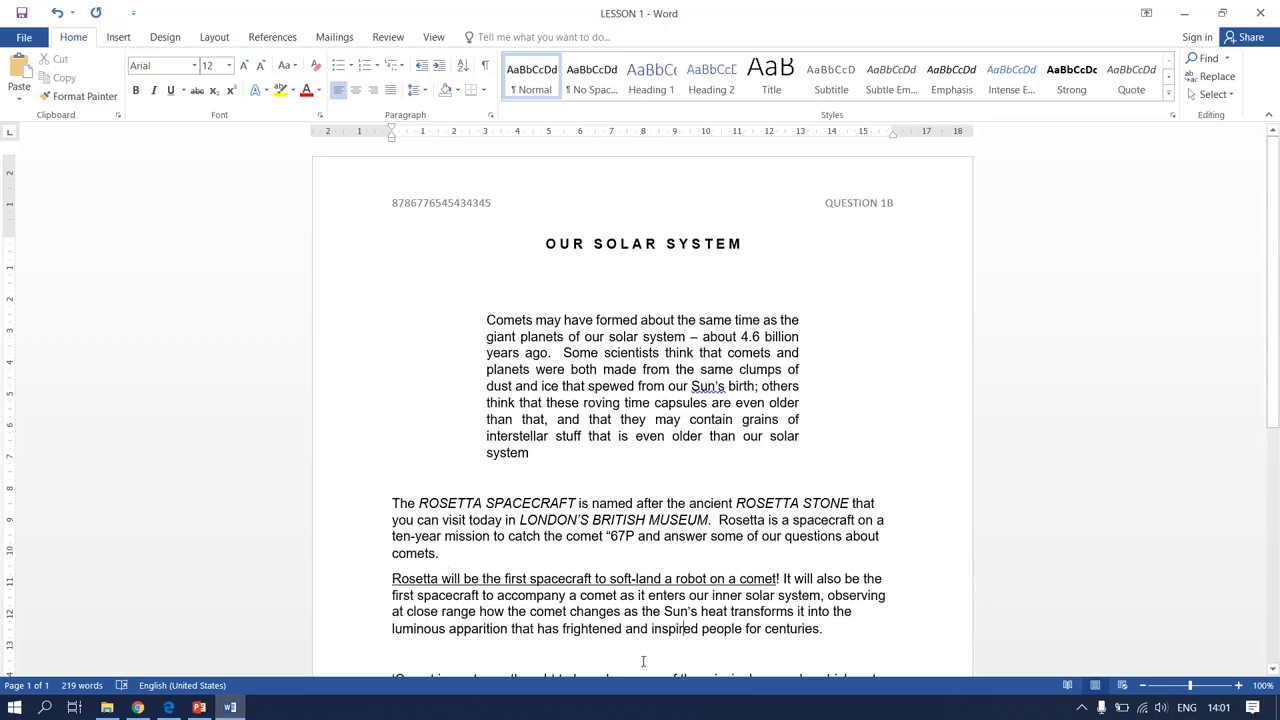
# Cut 'frightened' and paste it after 'inspired'
pyautogui.moveTo(562, 628); pyautogui.dragTo(622, 632)
pyautogui.hotkey('ctrl', 'c')
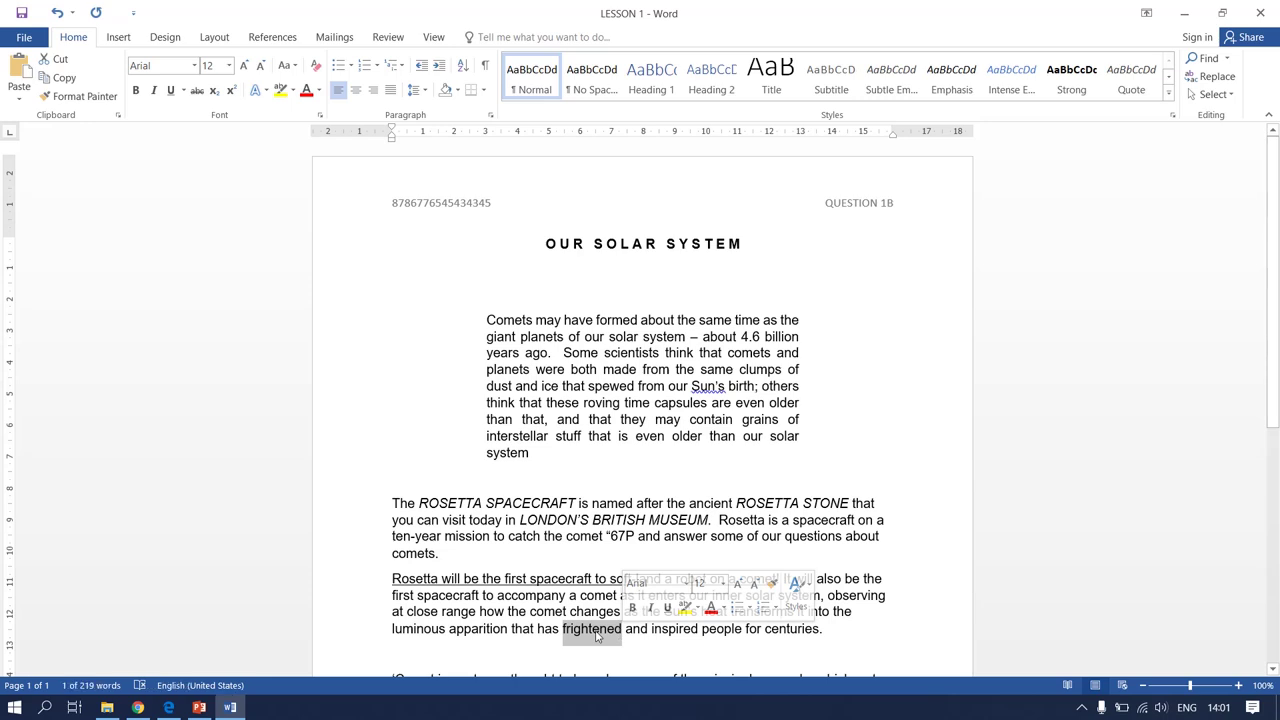
pyautogui.rightClick(598, 630)
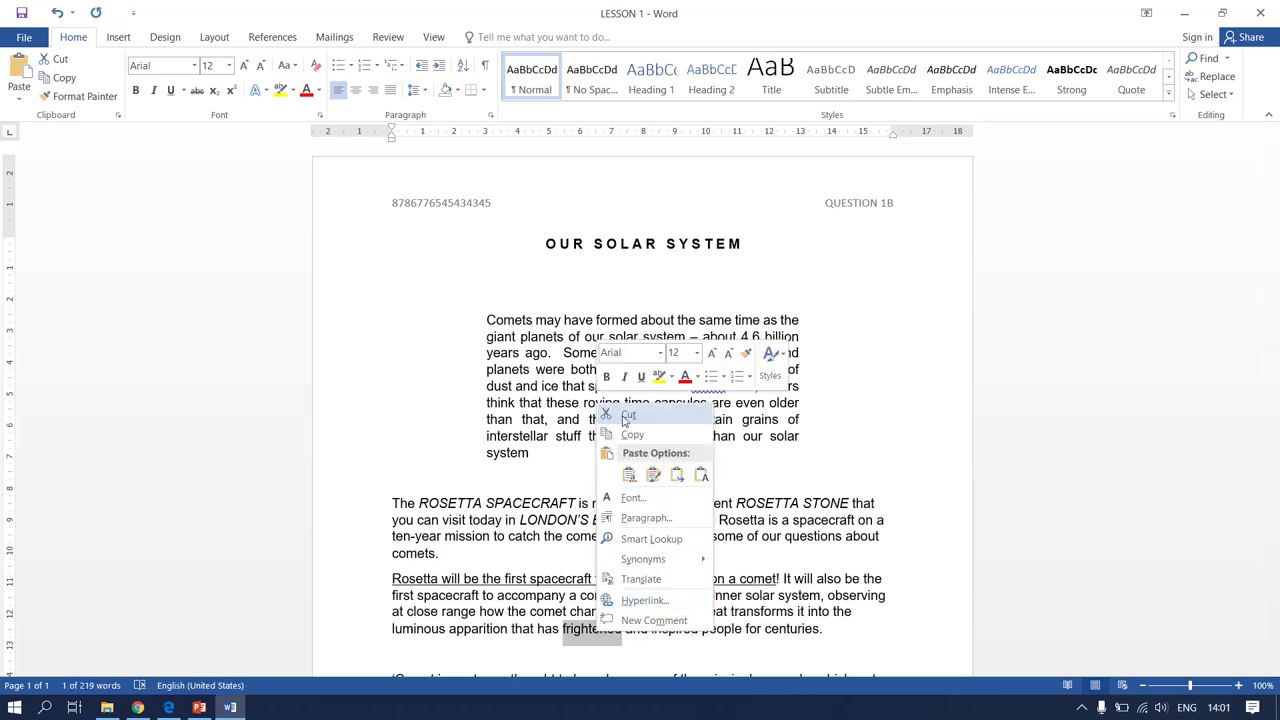
pyautogui.click(624, 418)
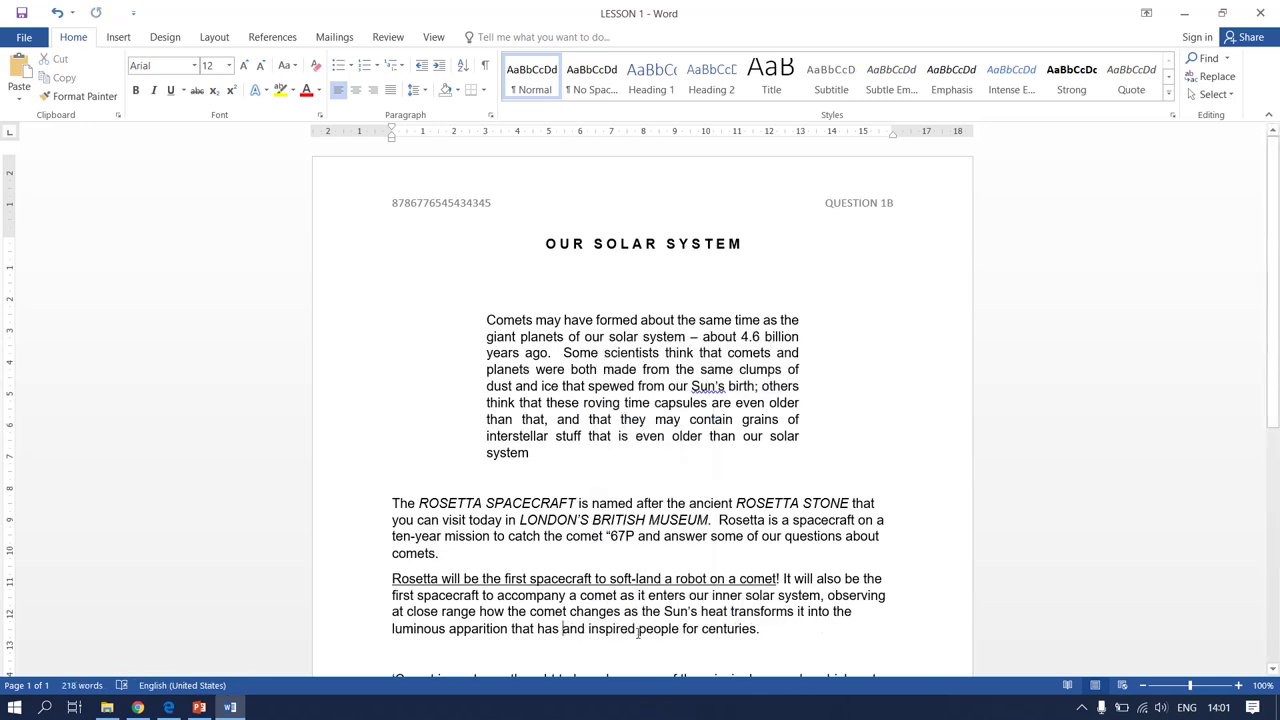
pyautogui.rightClick(636, 628)
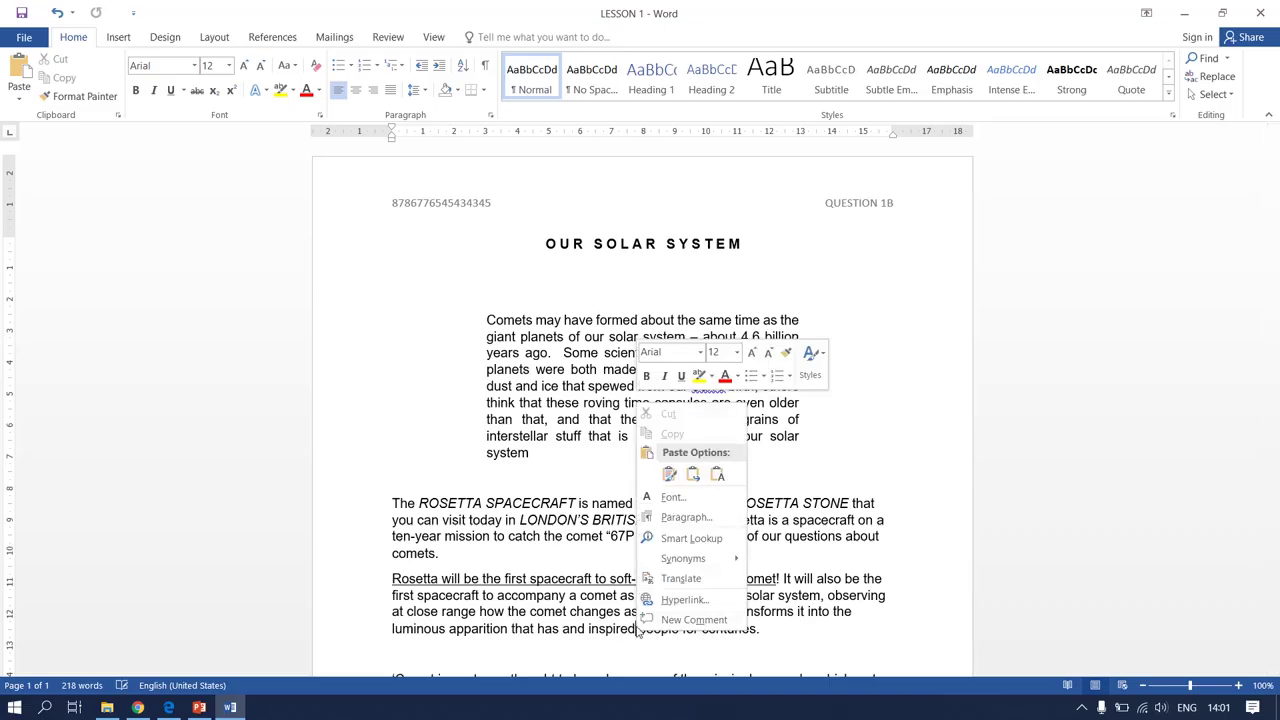
pyautogui.click(666, 471)
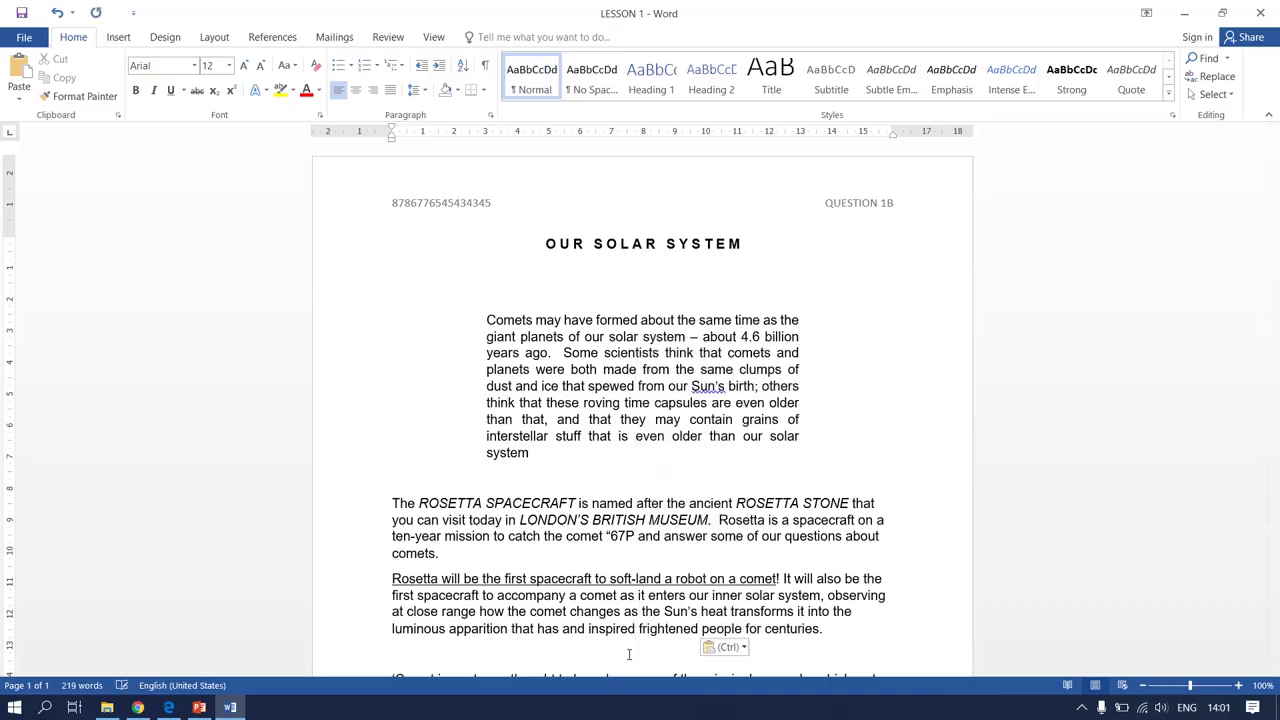
# Move 'inspired' before 'and' so the text reads 'has inspired and frightened people'
pyautogui.moveTo(637, 628); pyautogui.dragTo(590, 632)
pyautogui.hotkey('ctrl', 'c')
pyautogui.rightClick(590, 632)
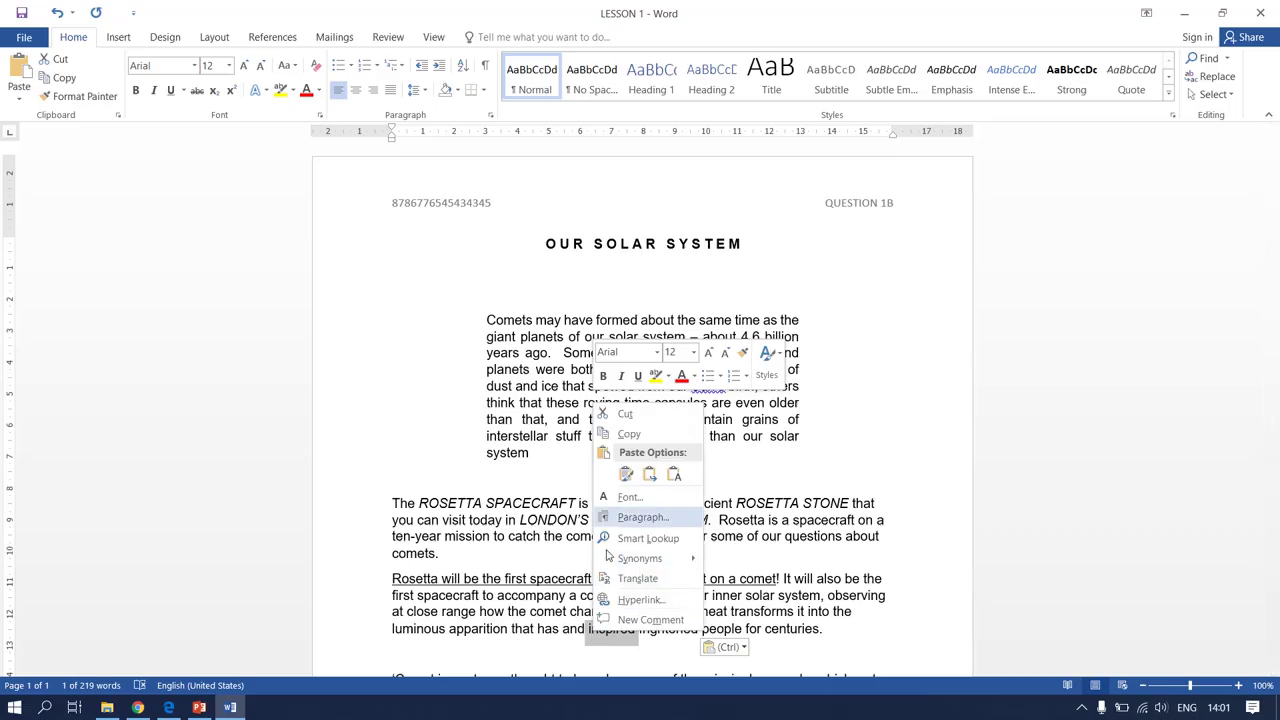
pyautogui.click(622, 413)
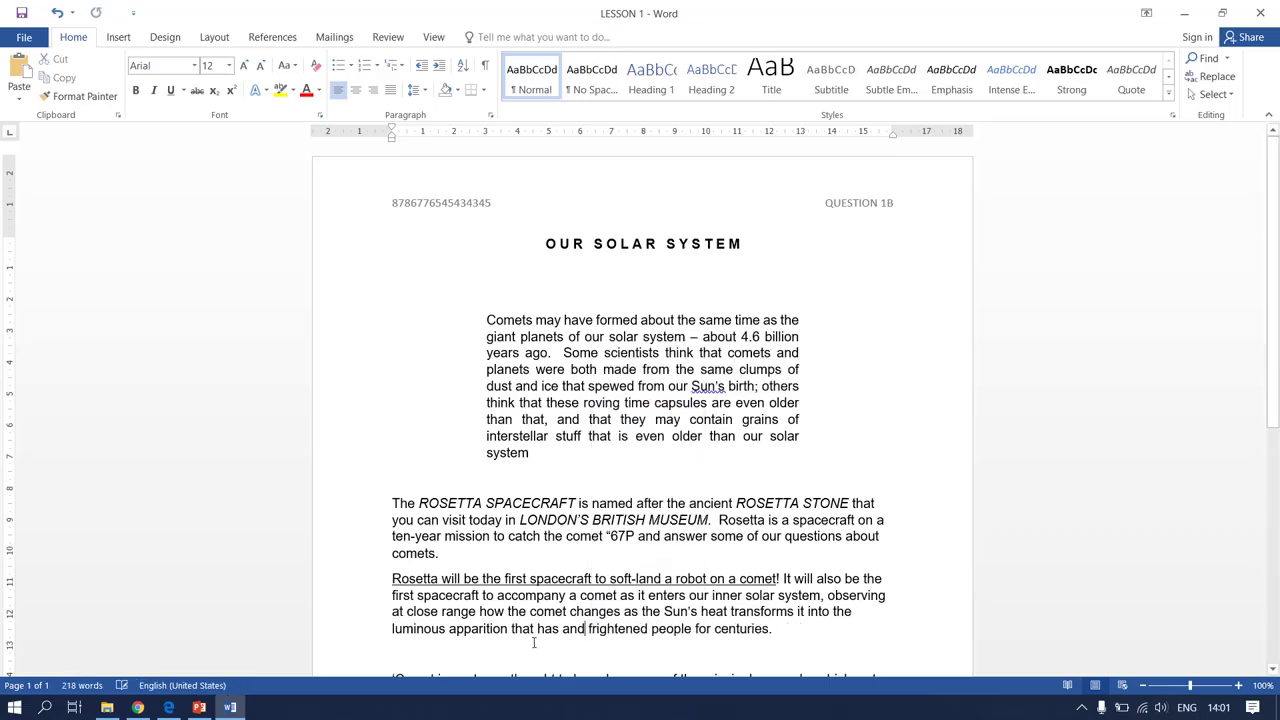
pyautogui.rightClick(558, 628)
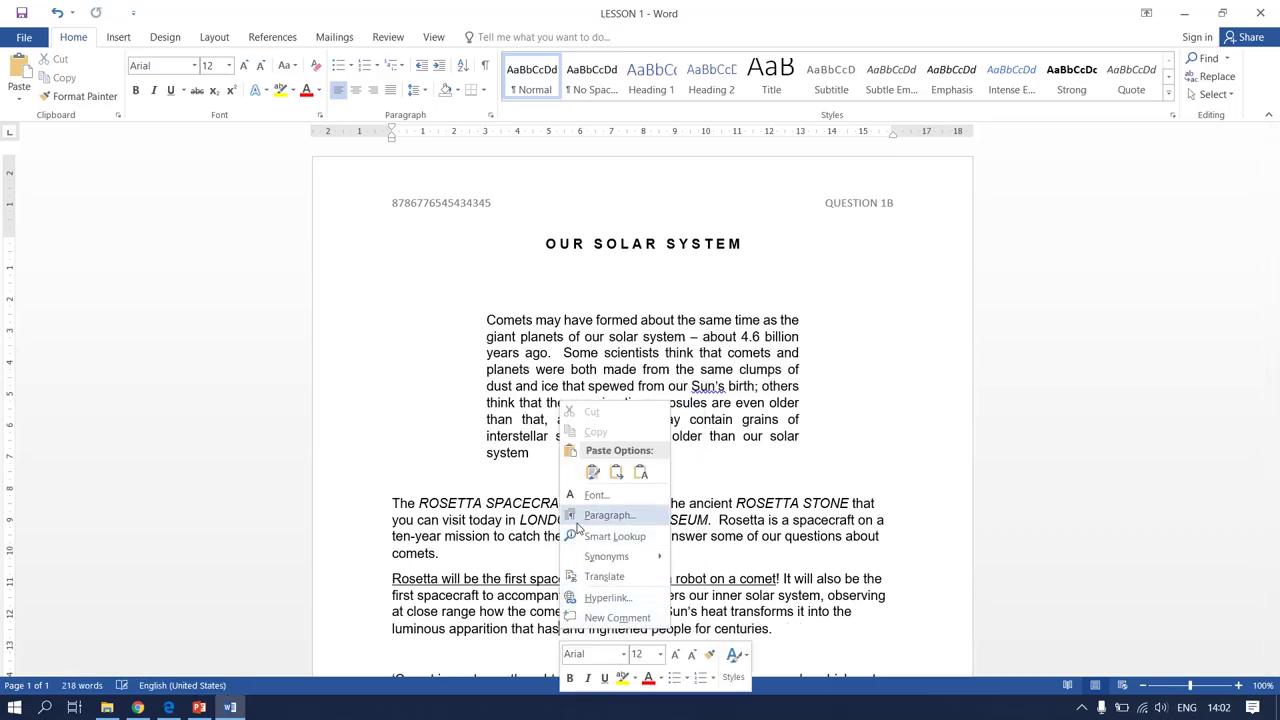
pyautogui.click(592, 470)
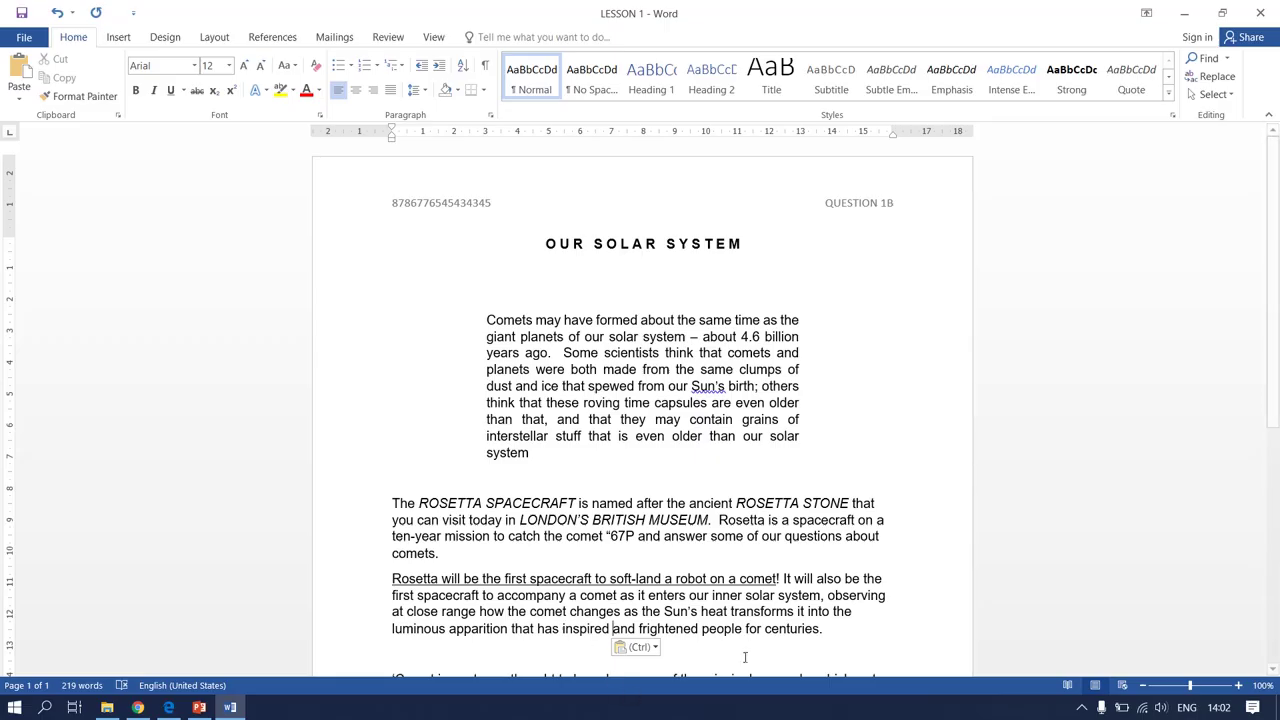
pyautogui.scroll(-1, 643, 632)
pyautogui.scroll(-3, 643, 632)
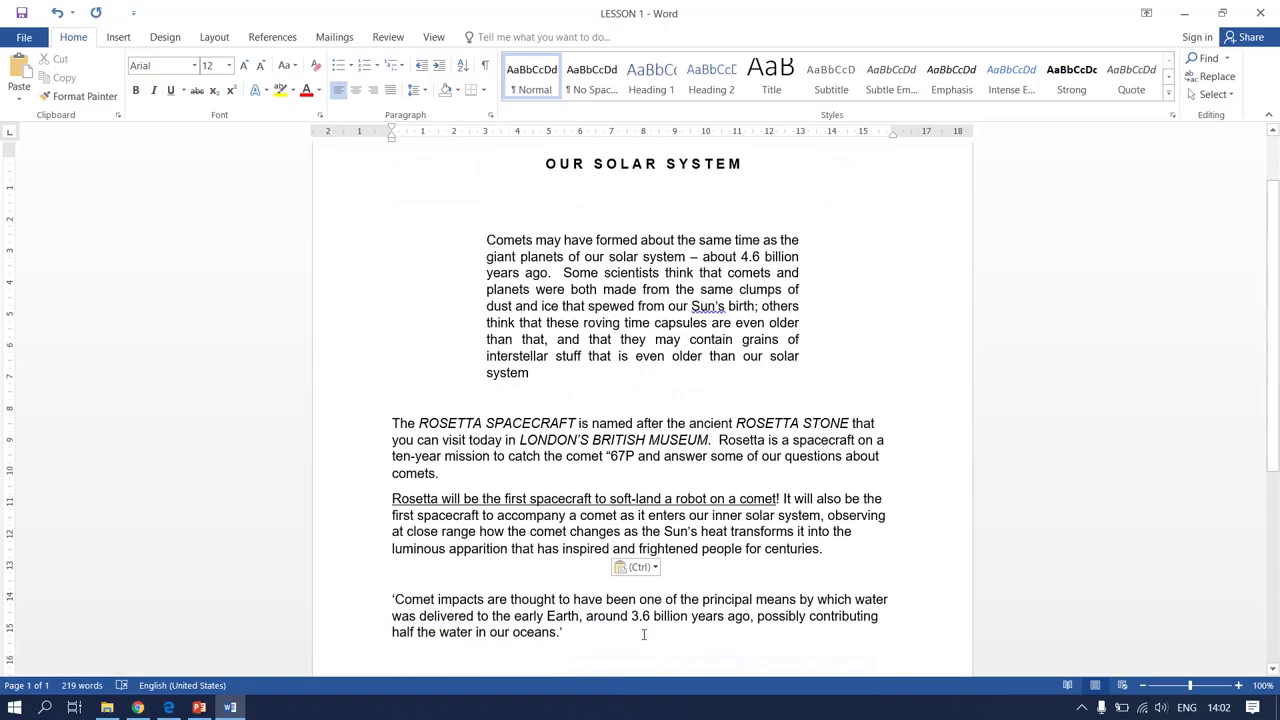
# Consult the marked exam page in Edge again, then go back to Word
pyautogui.click(168, 707)
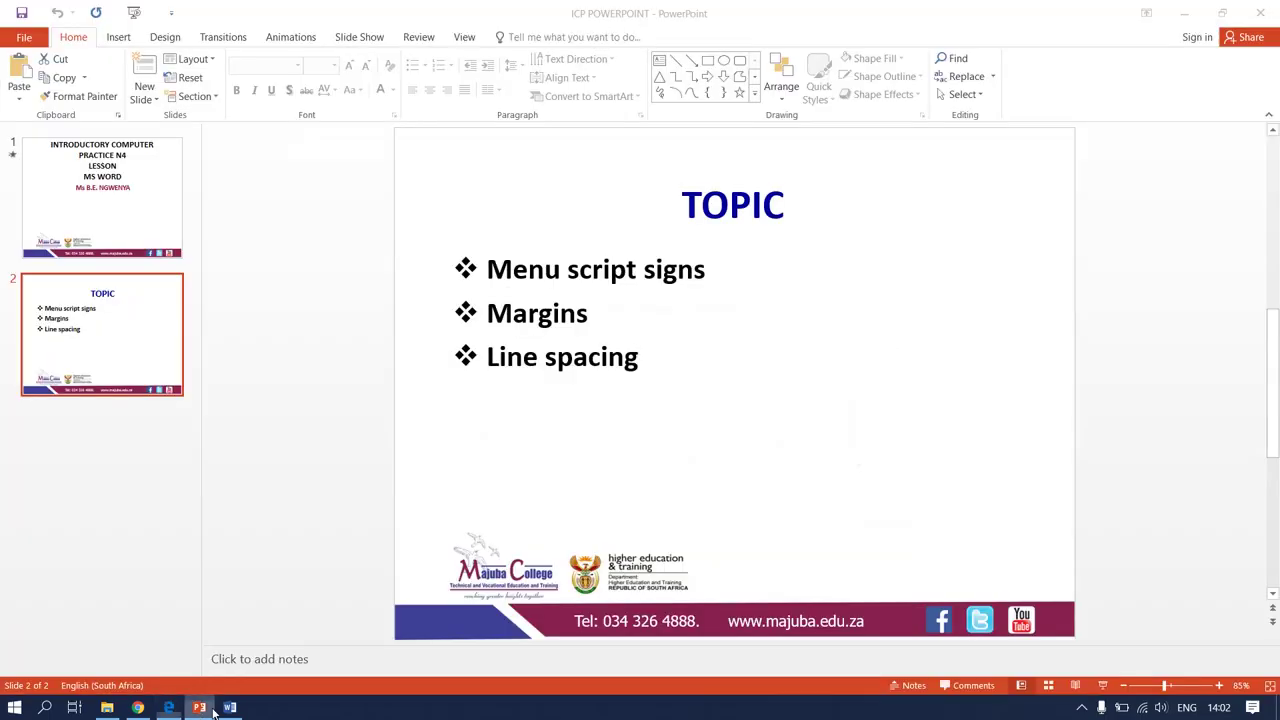
pyautogui.click(199, 707)
# Set the closing 'Comet impacts…' quote in bold, centred uppercase, then compare with the PDF
pyautogui.click(229, 707)
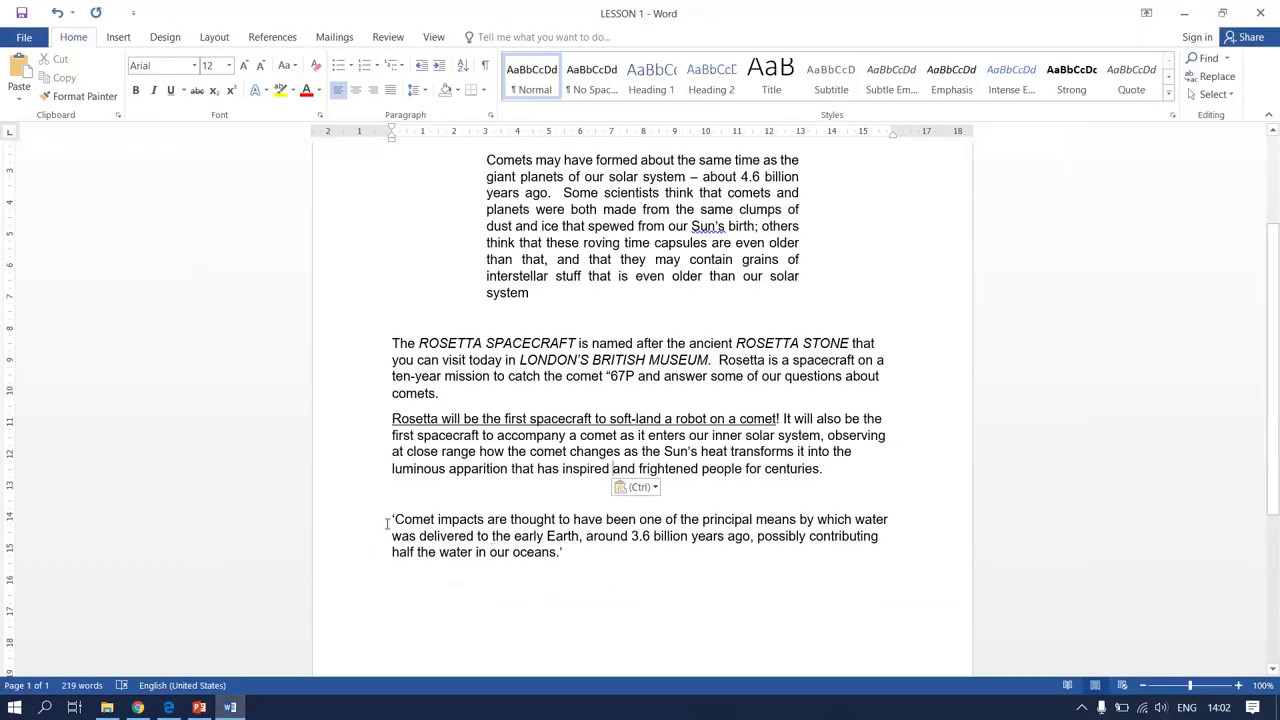
pyautogui.moveTo(386, 517); pyautogui.dragTo(585, 570)
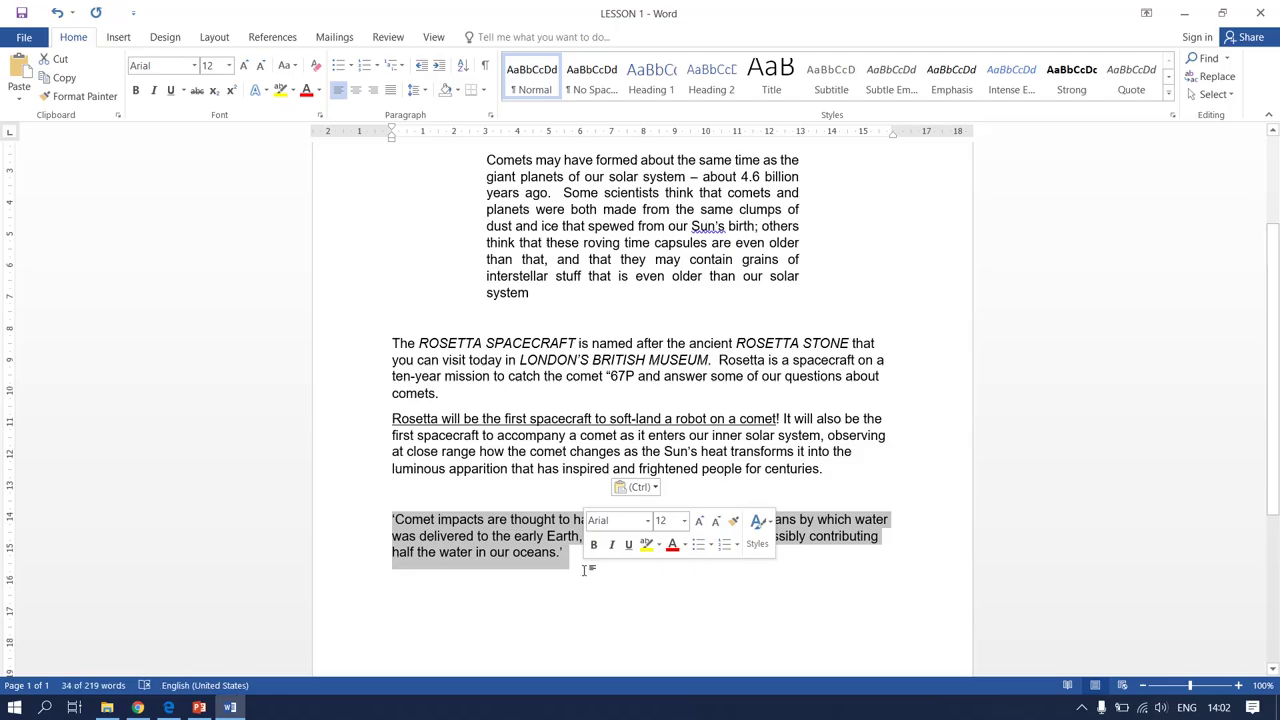
pyautogui.click(168, 707)
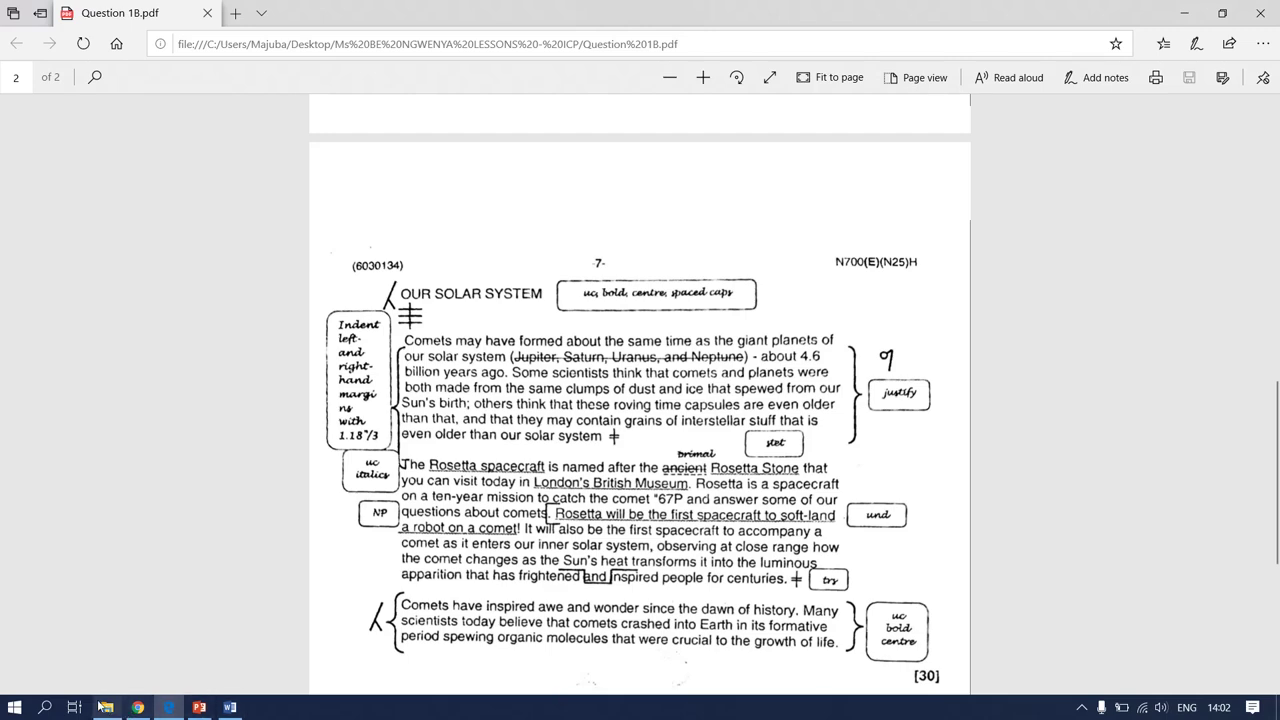
pyautogui.click(222, 711)
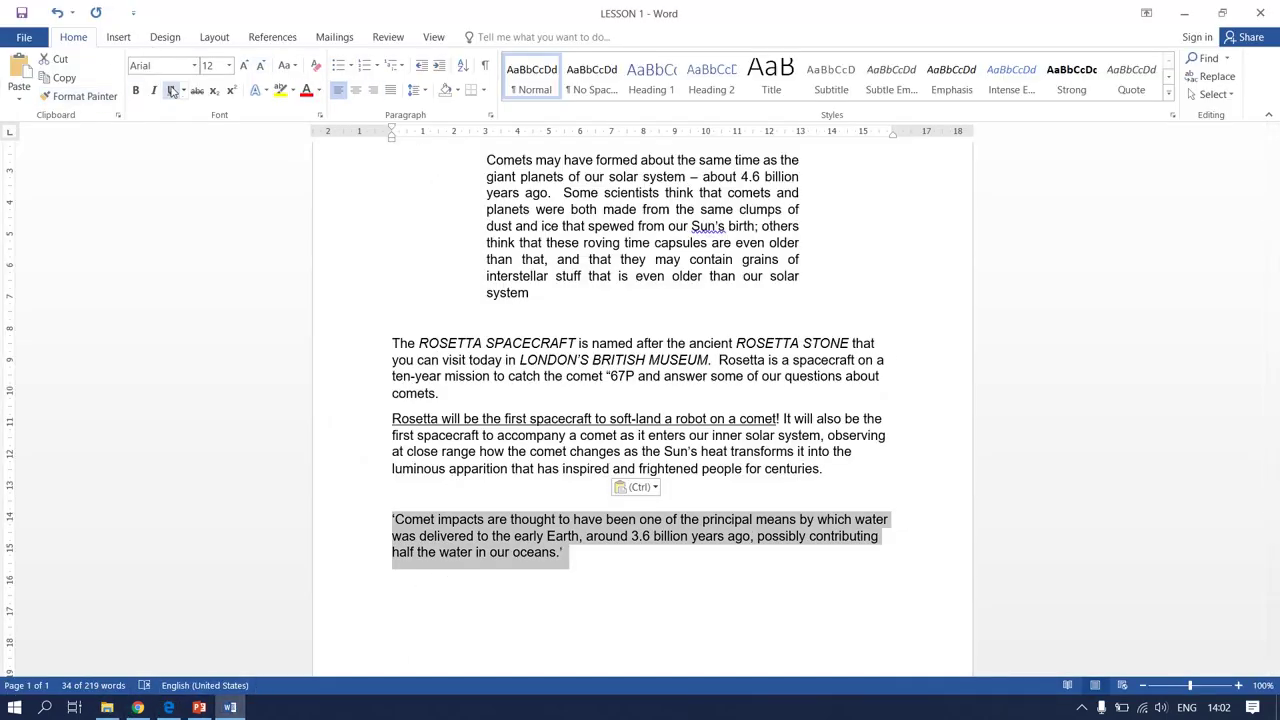
pyautogui.click(291, 67)
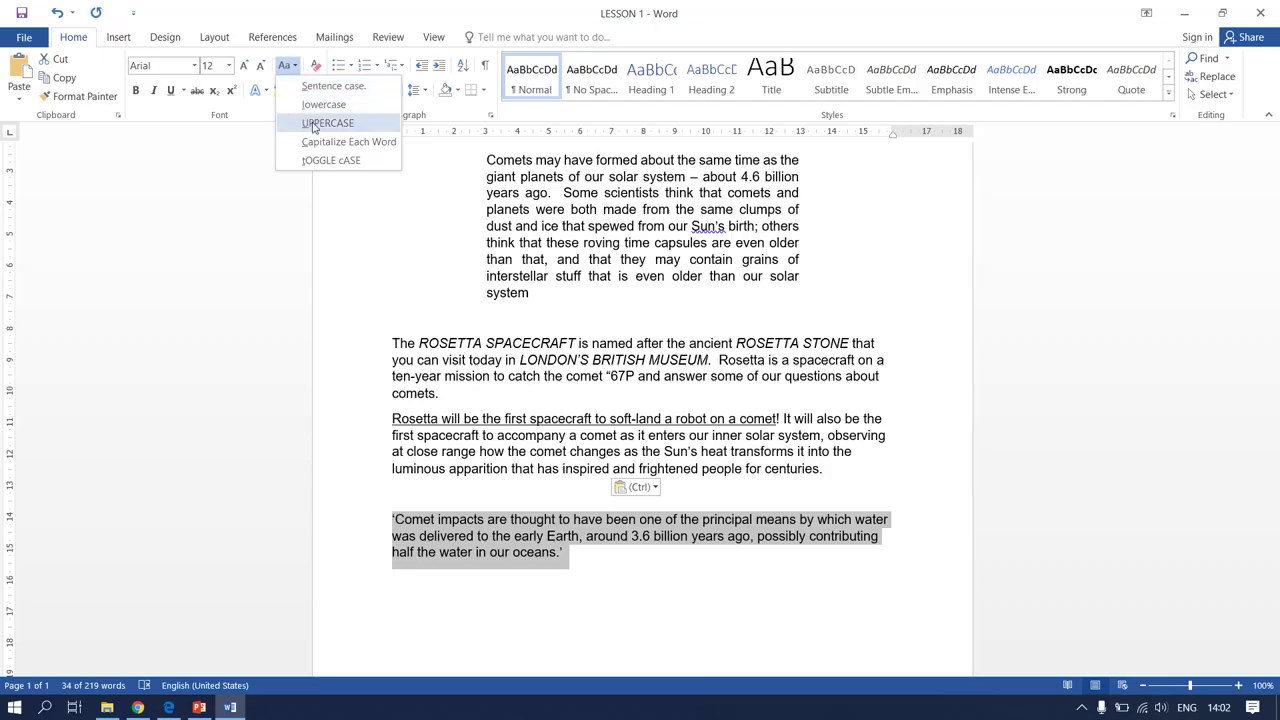
pyautogui.click(314, 123)
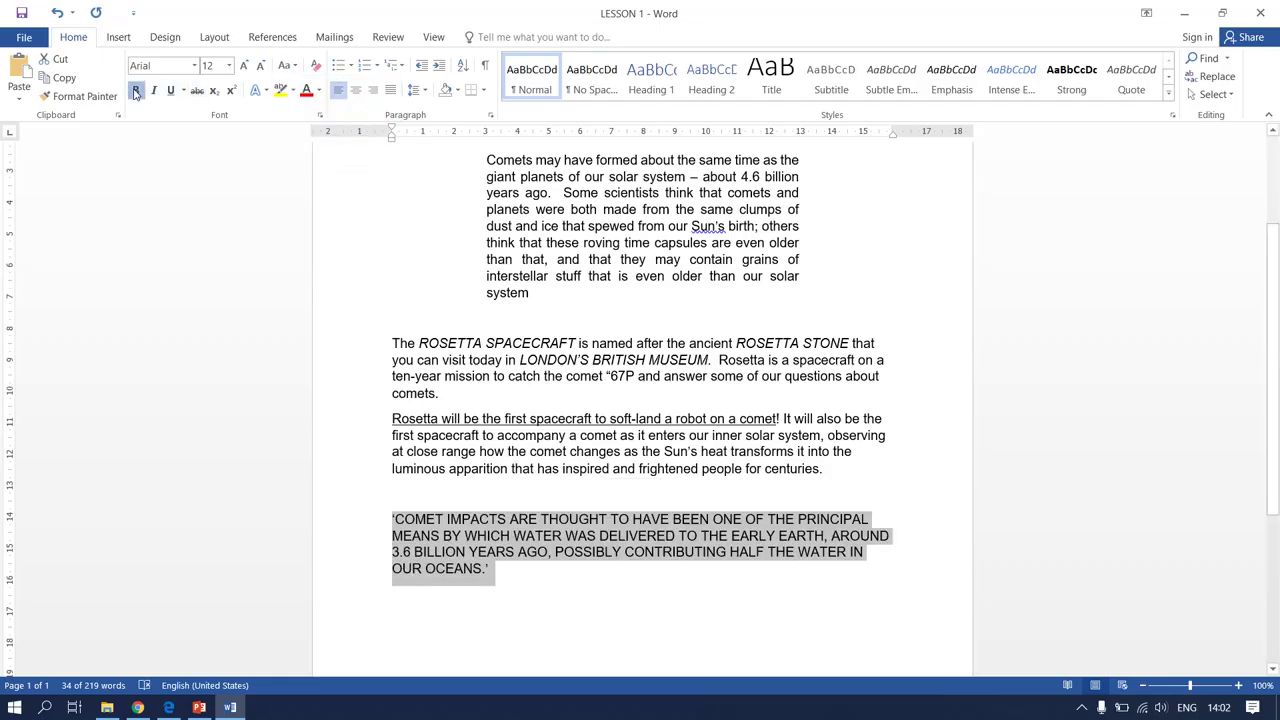
pyautogui.click(135, 90)
pyautogui.click(355, 90)
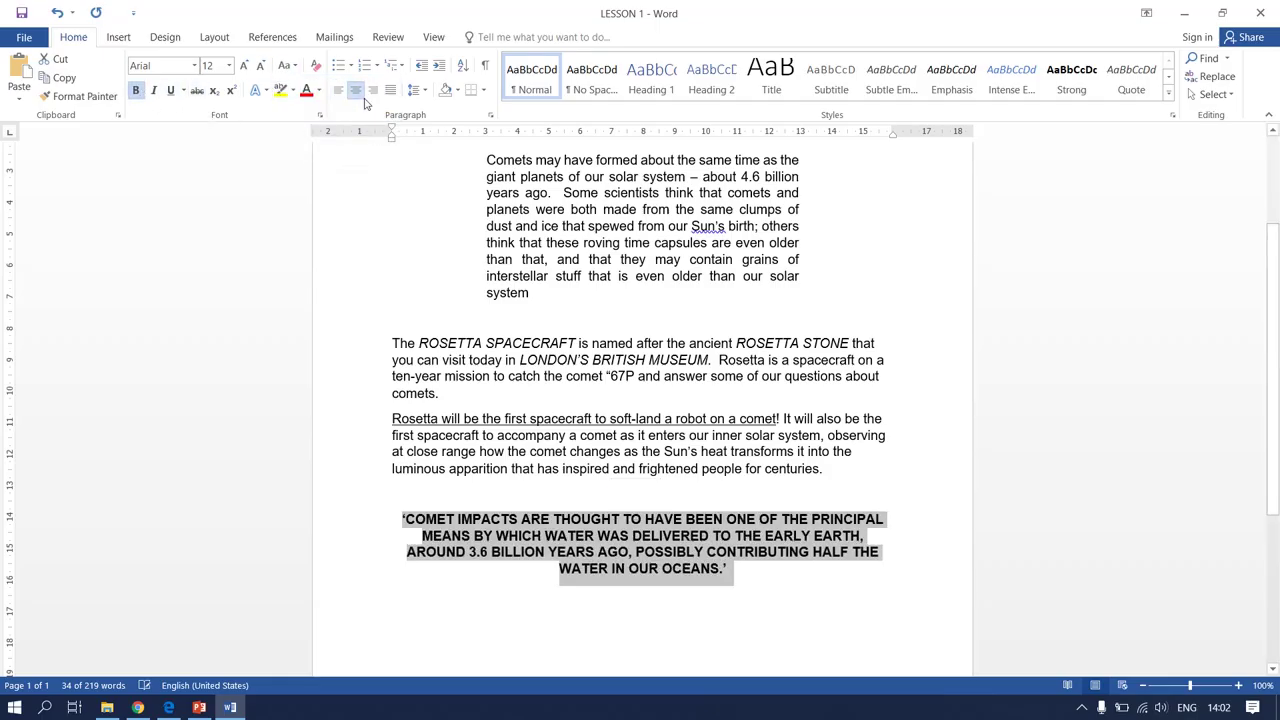
pyautogui.click(524, 588)
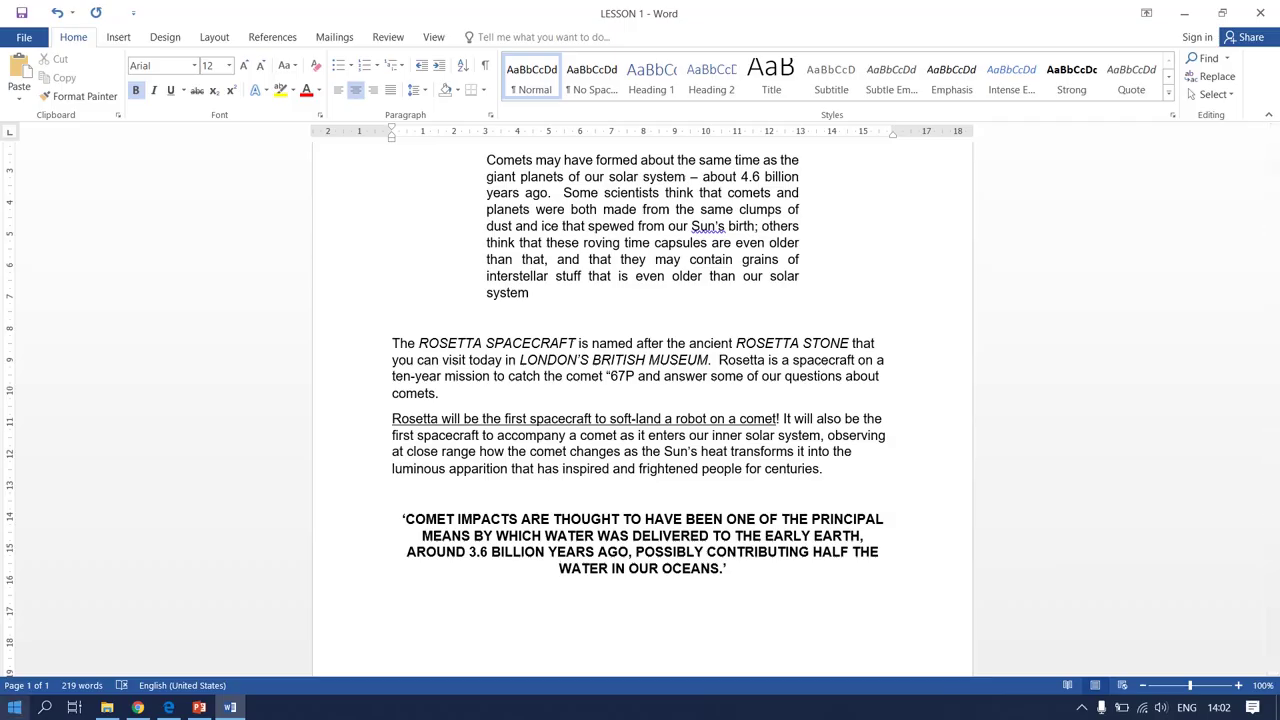
pyautogui.click(170, 710)
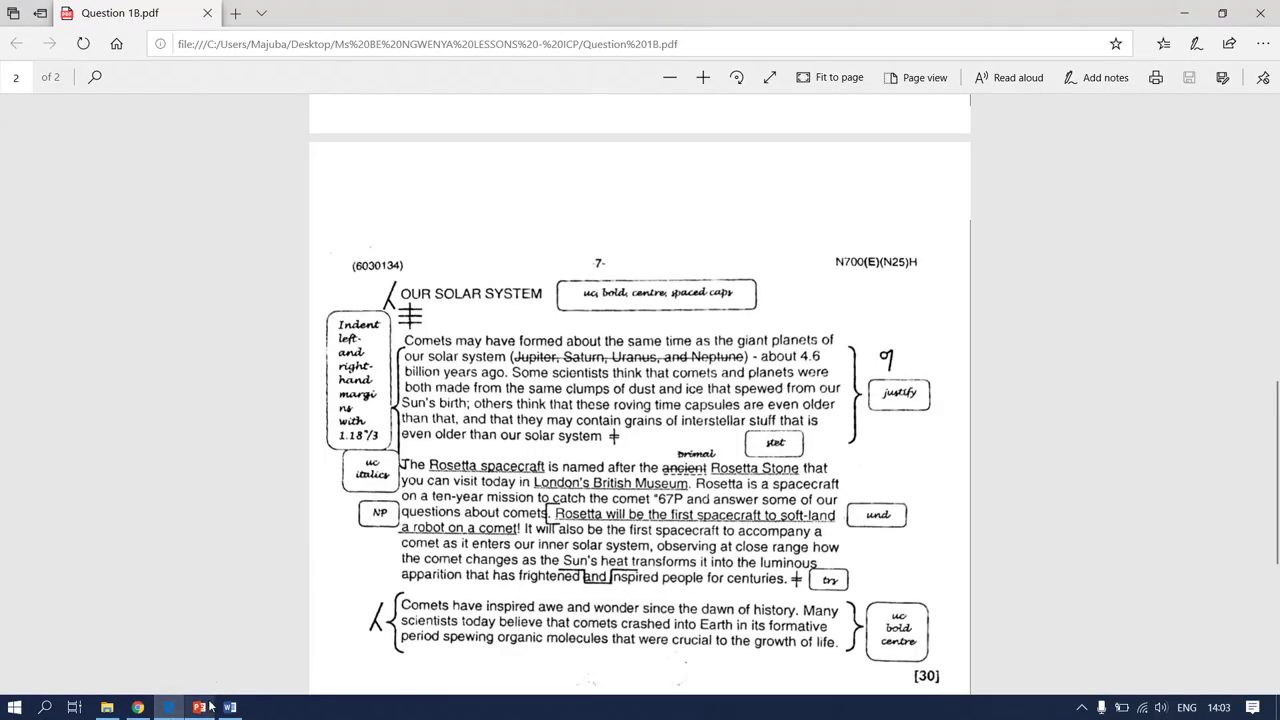
# Scroll through the marked exam page, then return to the LESSON 1 document
pyautogui.scroll(-3, 29, 643)
pyautogui.scroll(3, 29, 643)
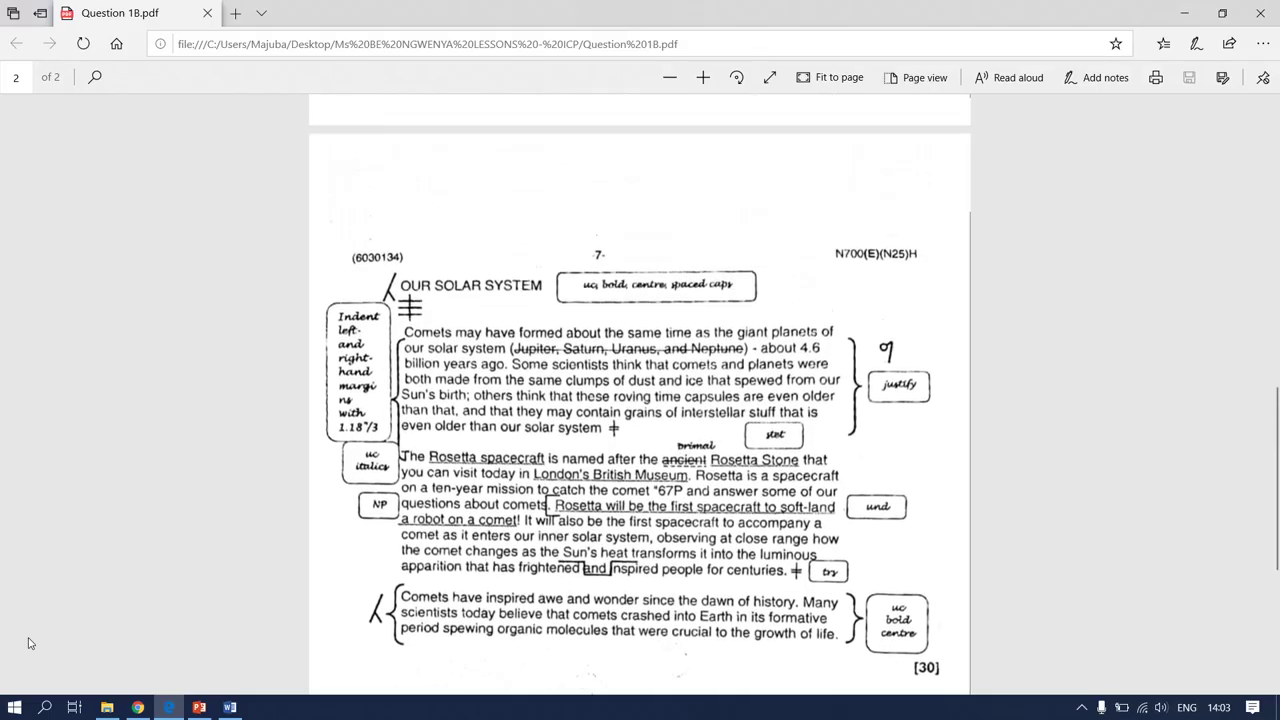
pyautogui.scroll(-1, 29, 643)
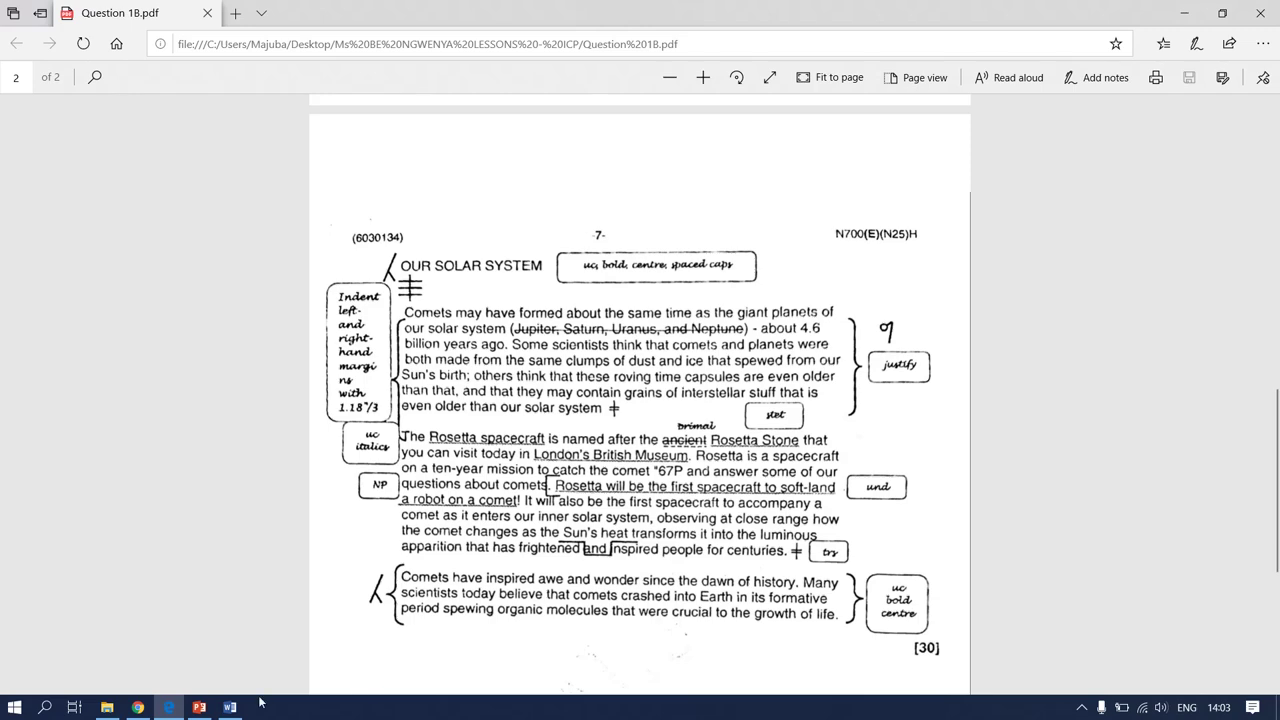
pyautogui.click(230, 707)
pyautogui.scroll(3, 508, 562)
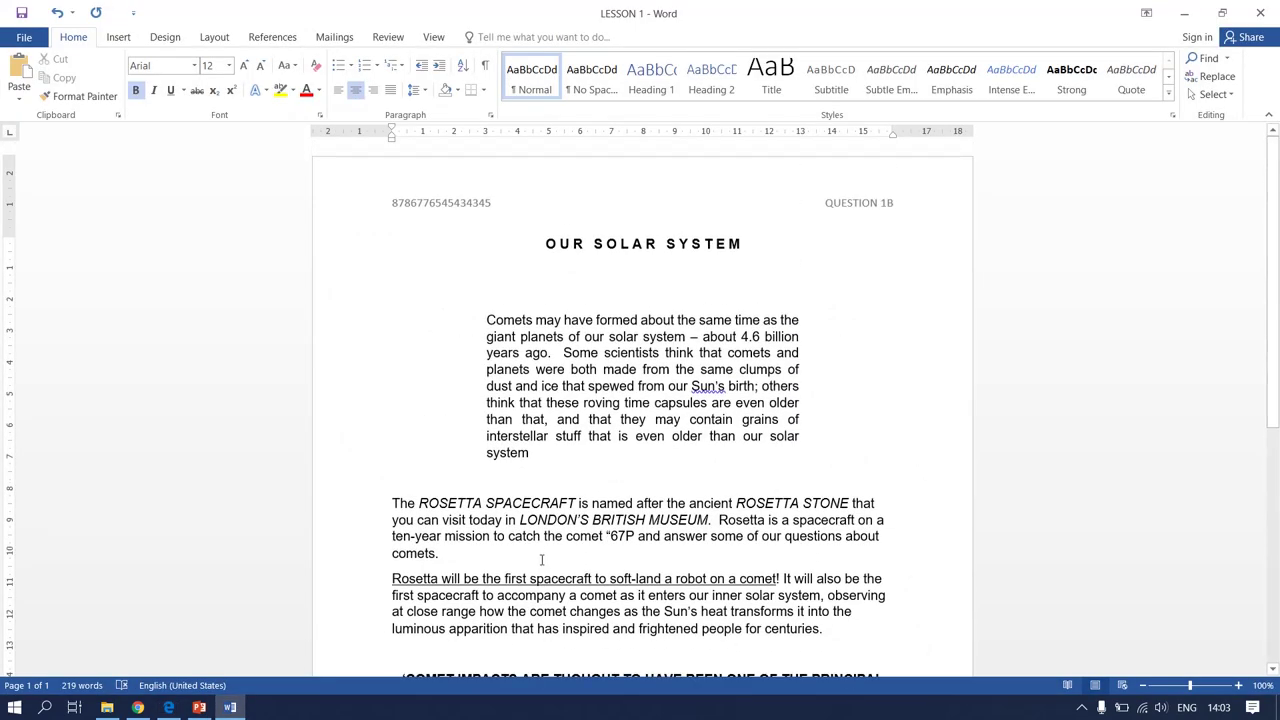
pyautogui.scroll(-1, 542, 560)
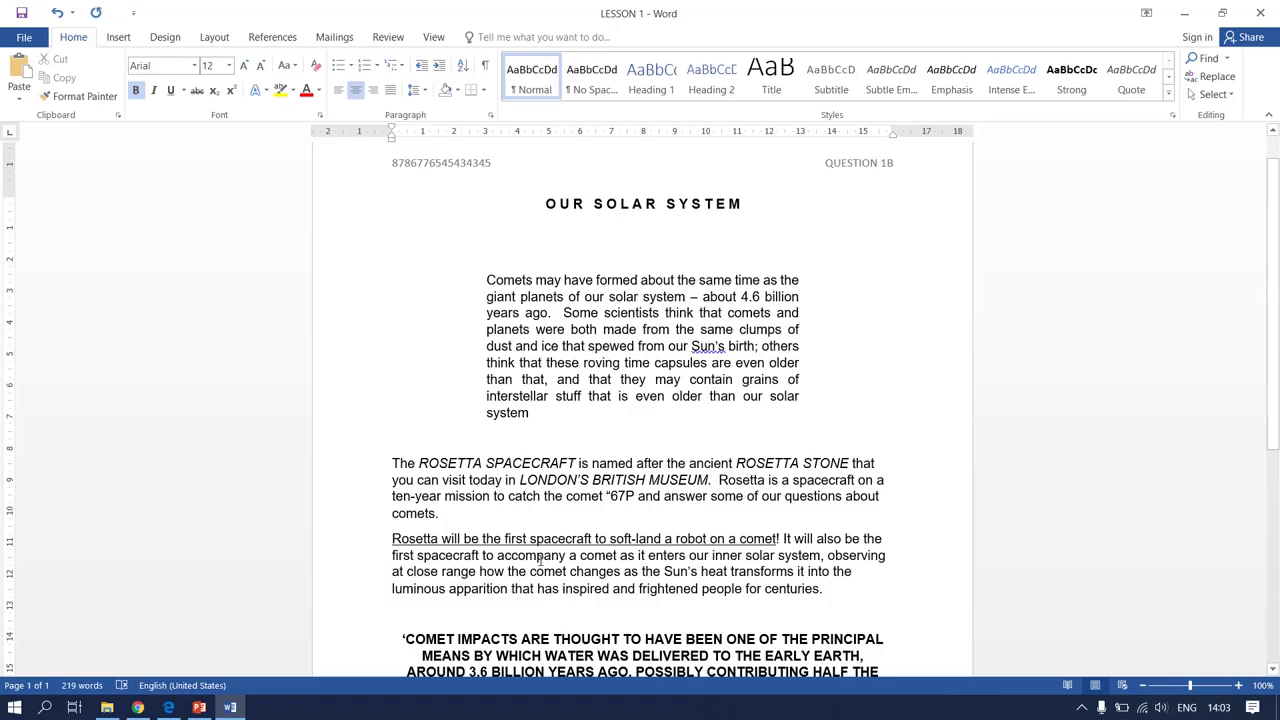